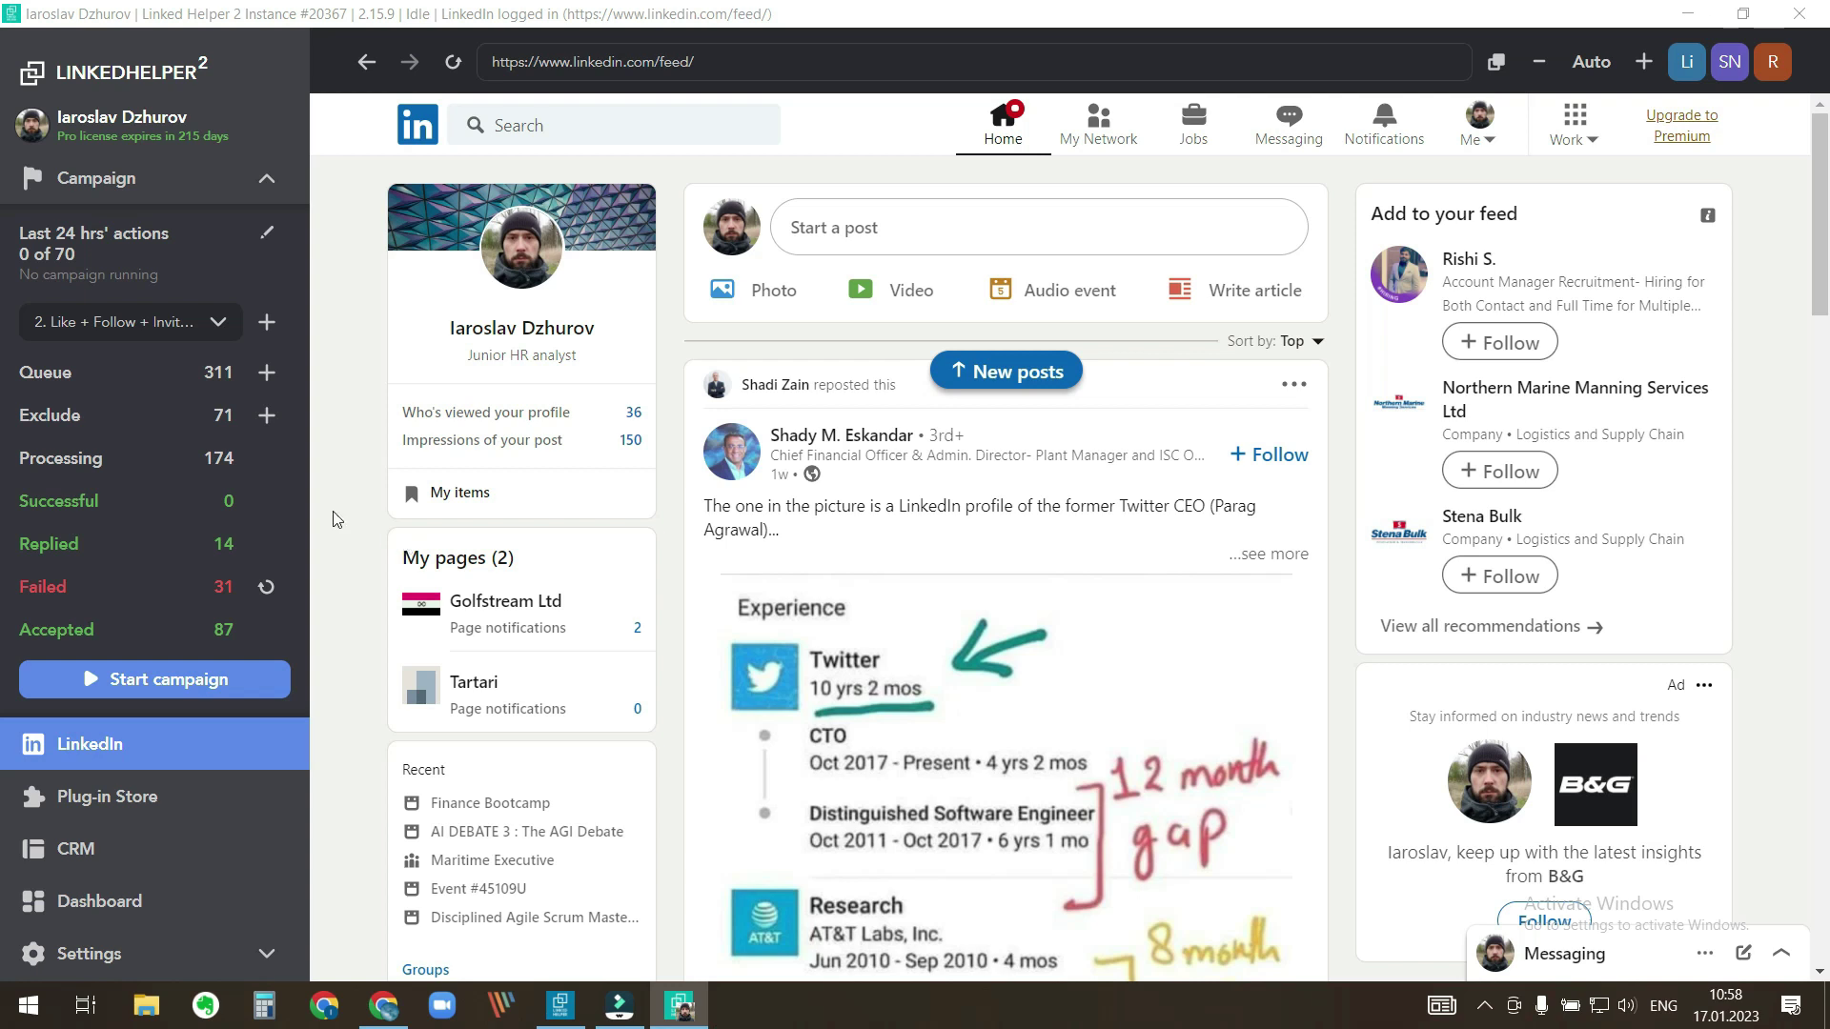
Step: Inspect the 2. Like + Follow + Invite + follow-up campaign's delay, Follow and Invite steps
left_click(143, 322)
left_click(152, 555)
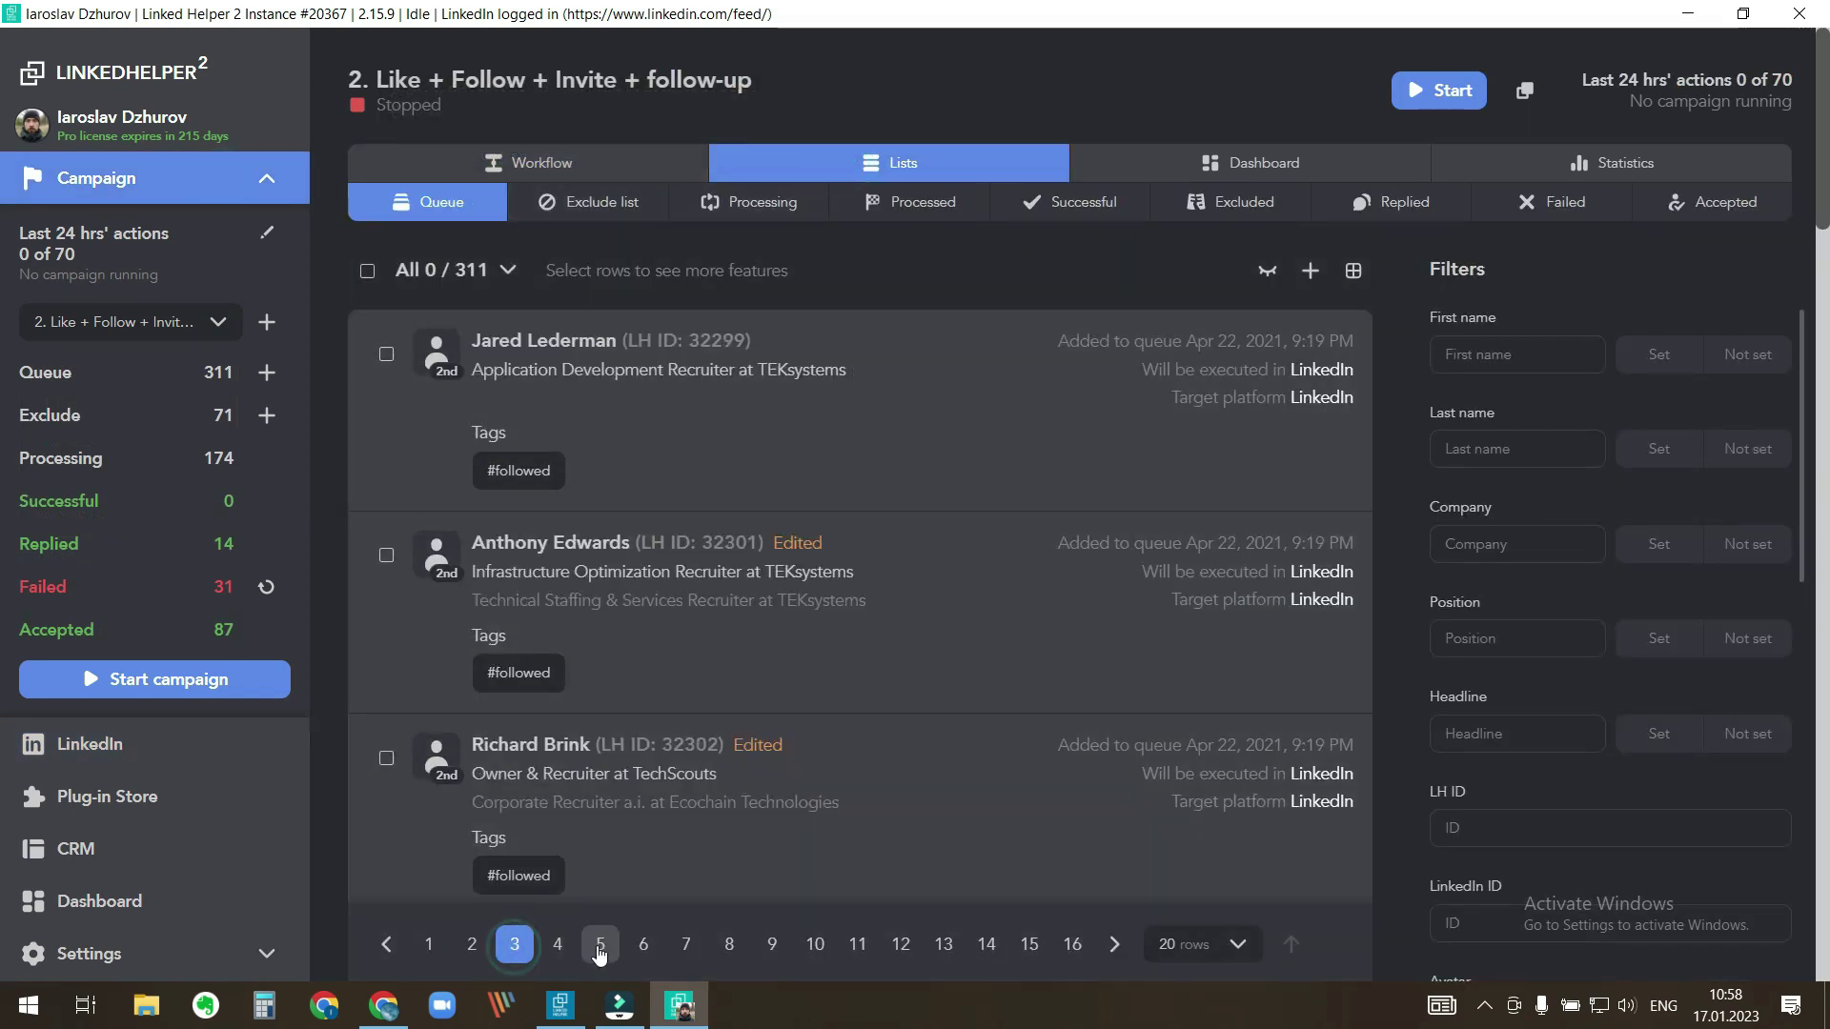
scroll(992, 530, "down", 5)
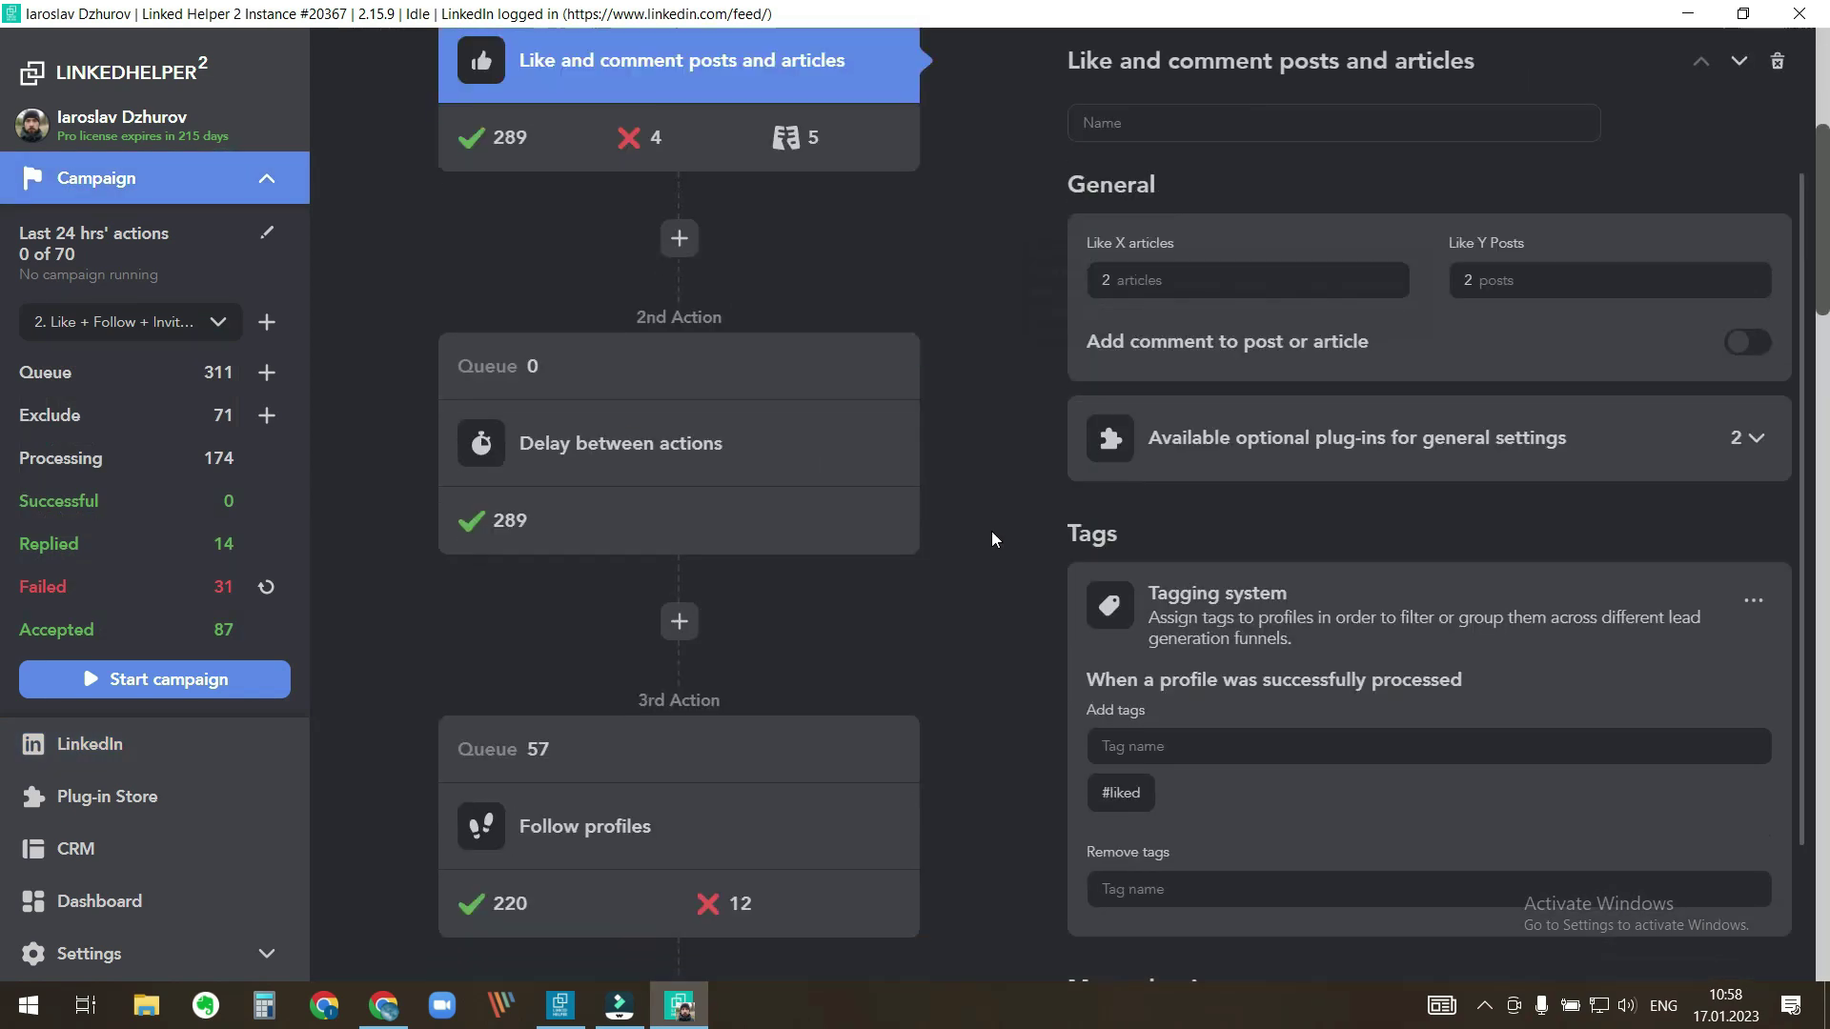
left_click(798, 341)
scroll(857, 613, "down", 1)
left_click(853, 601)
scroll(1020, 601, "down", 4)
scroll(1009, 598, "down", 3)
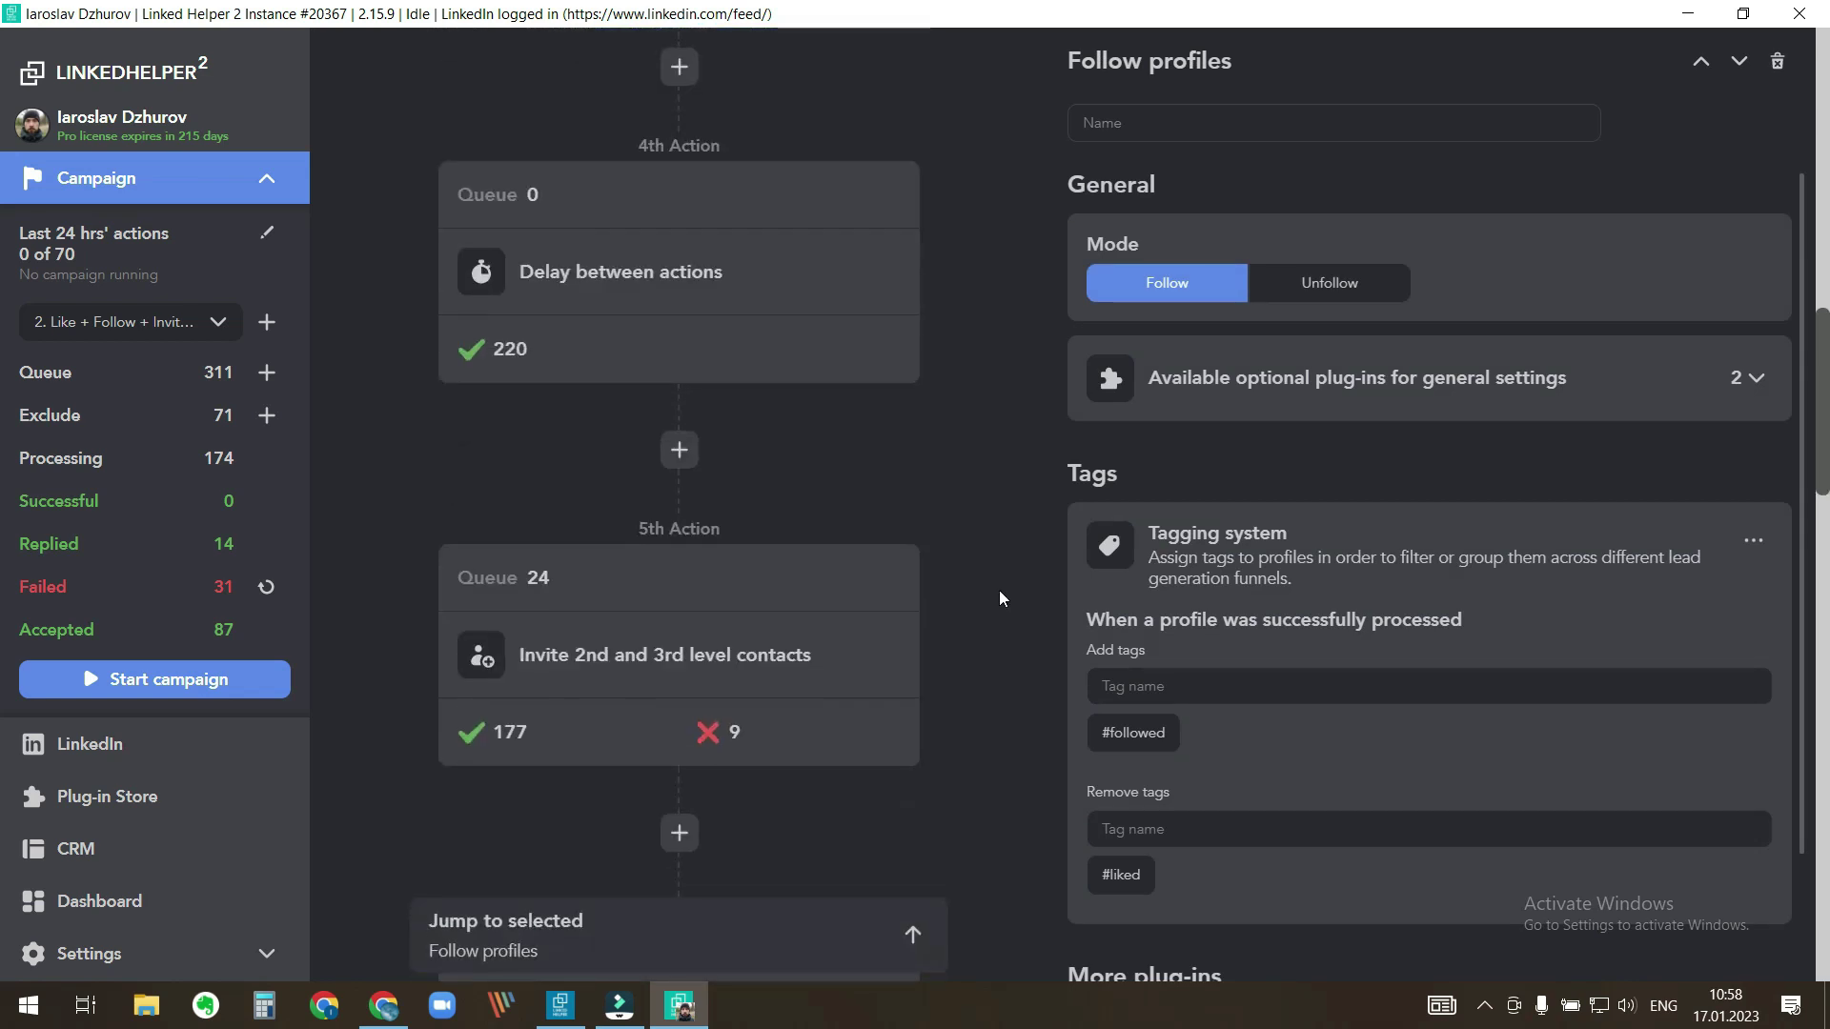
left_click(839, 656)
scroll(1225, 431, "down", 5)
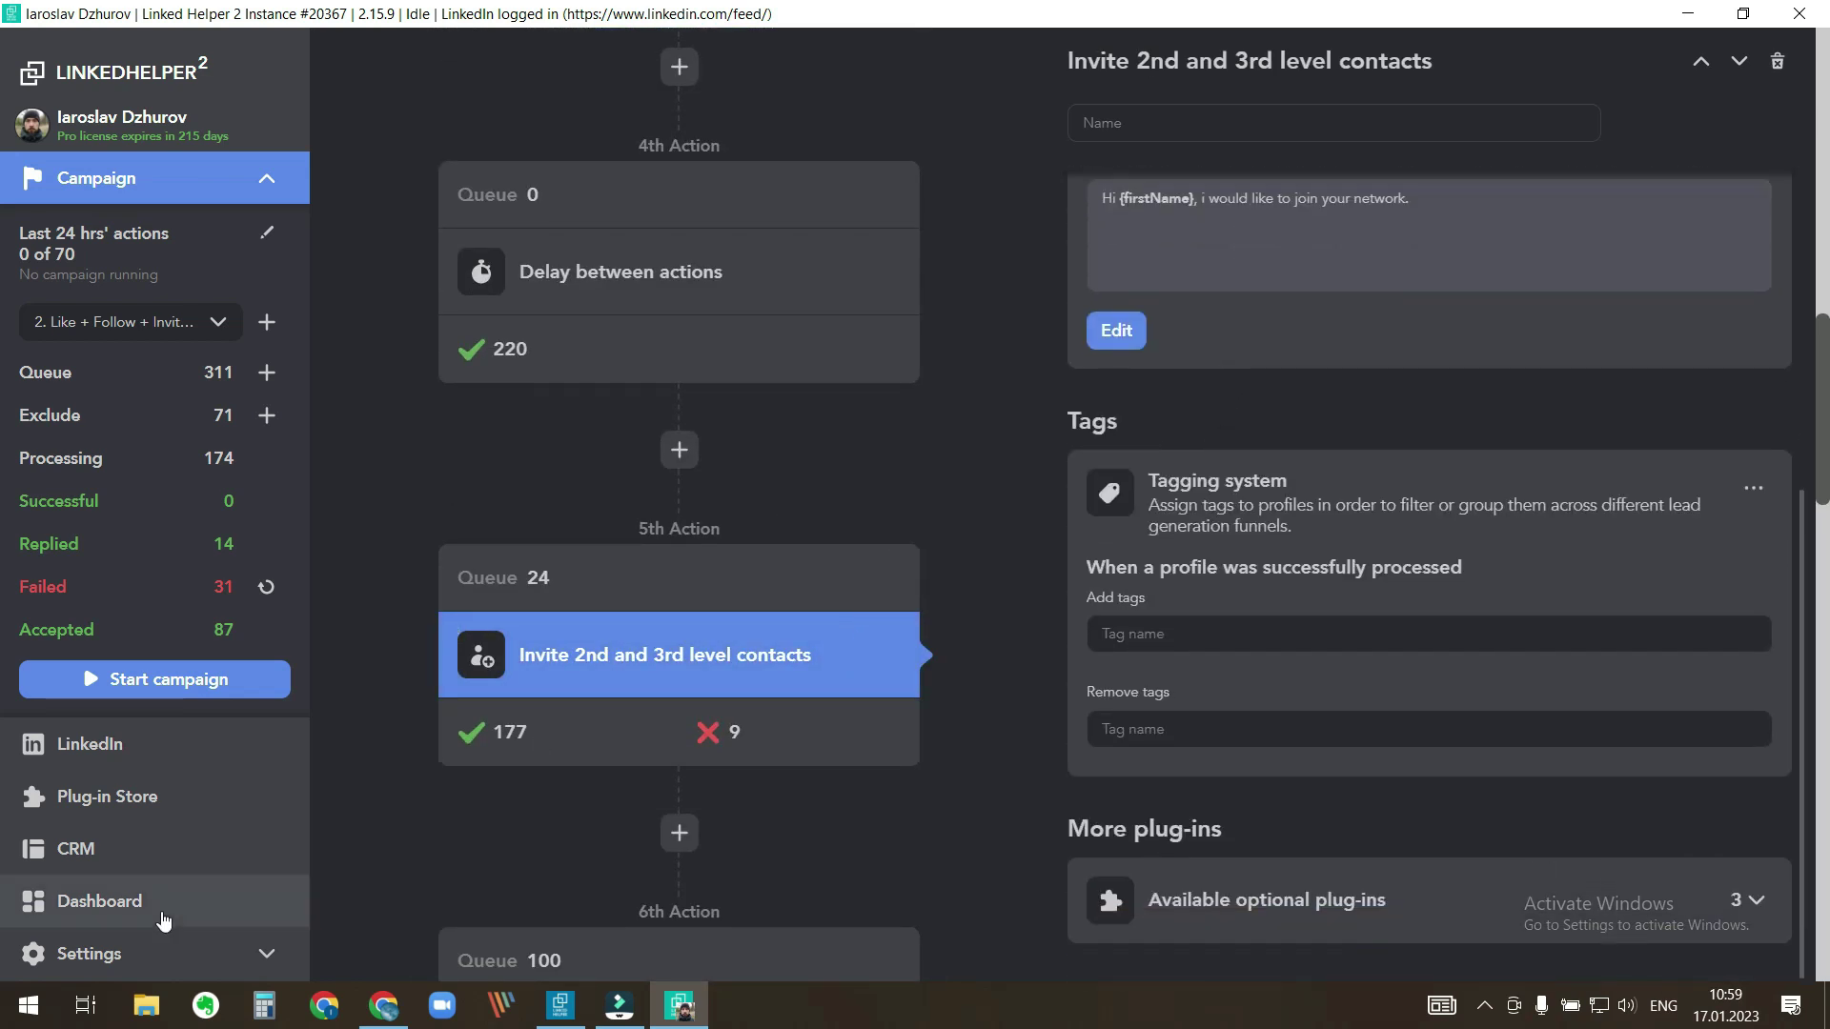
Step: Browse the CRM contacts list through to page 2
left_click(114, 849)
scroll(352, 284, "down", 3)
scroll(346, 284, "down", 6)
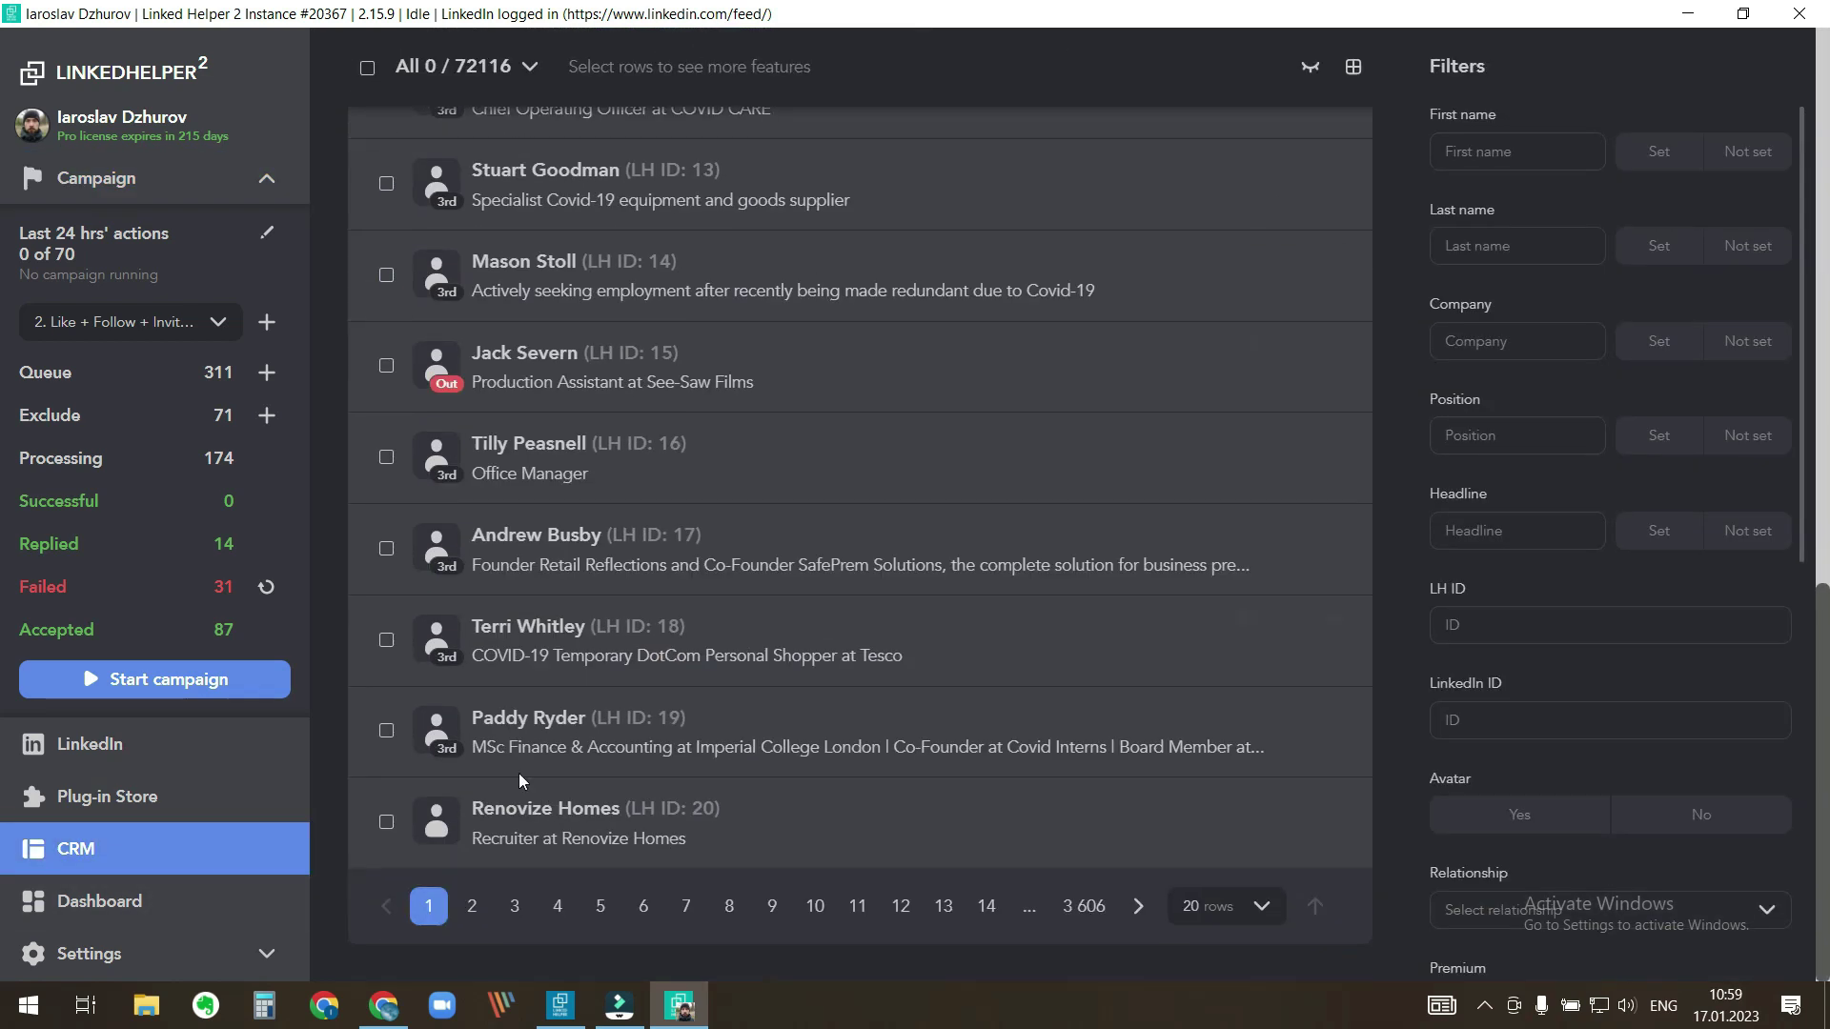
left_click(472, 944)
Step: Review the daily action limits and working hours settings, then return to the LinkedIn feed
left_click(198, 940)
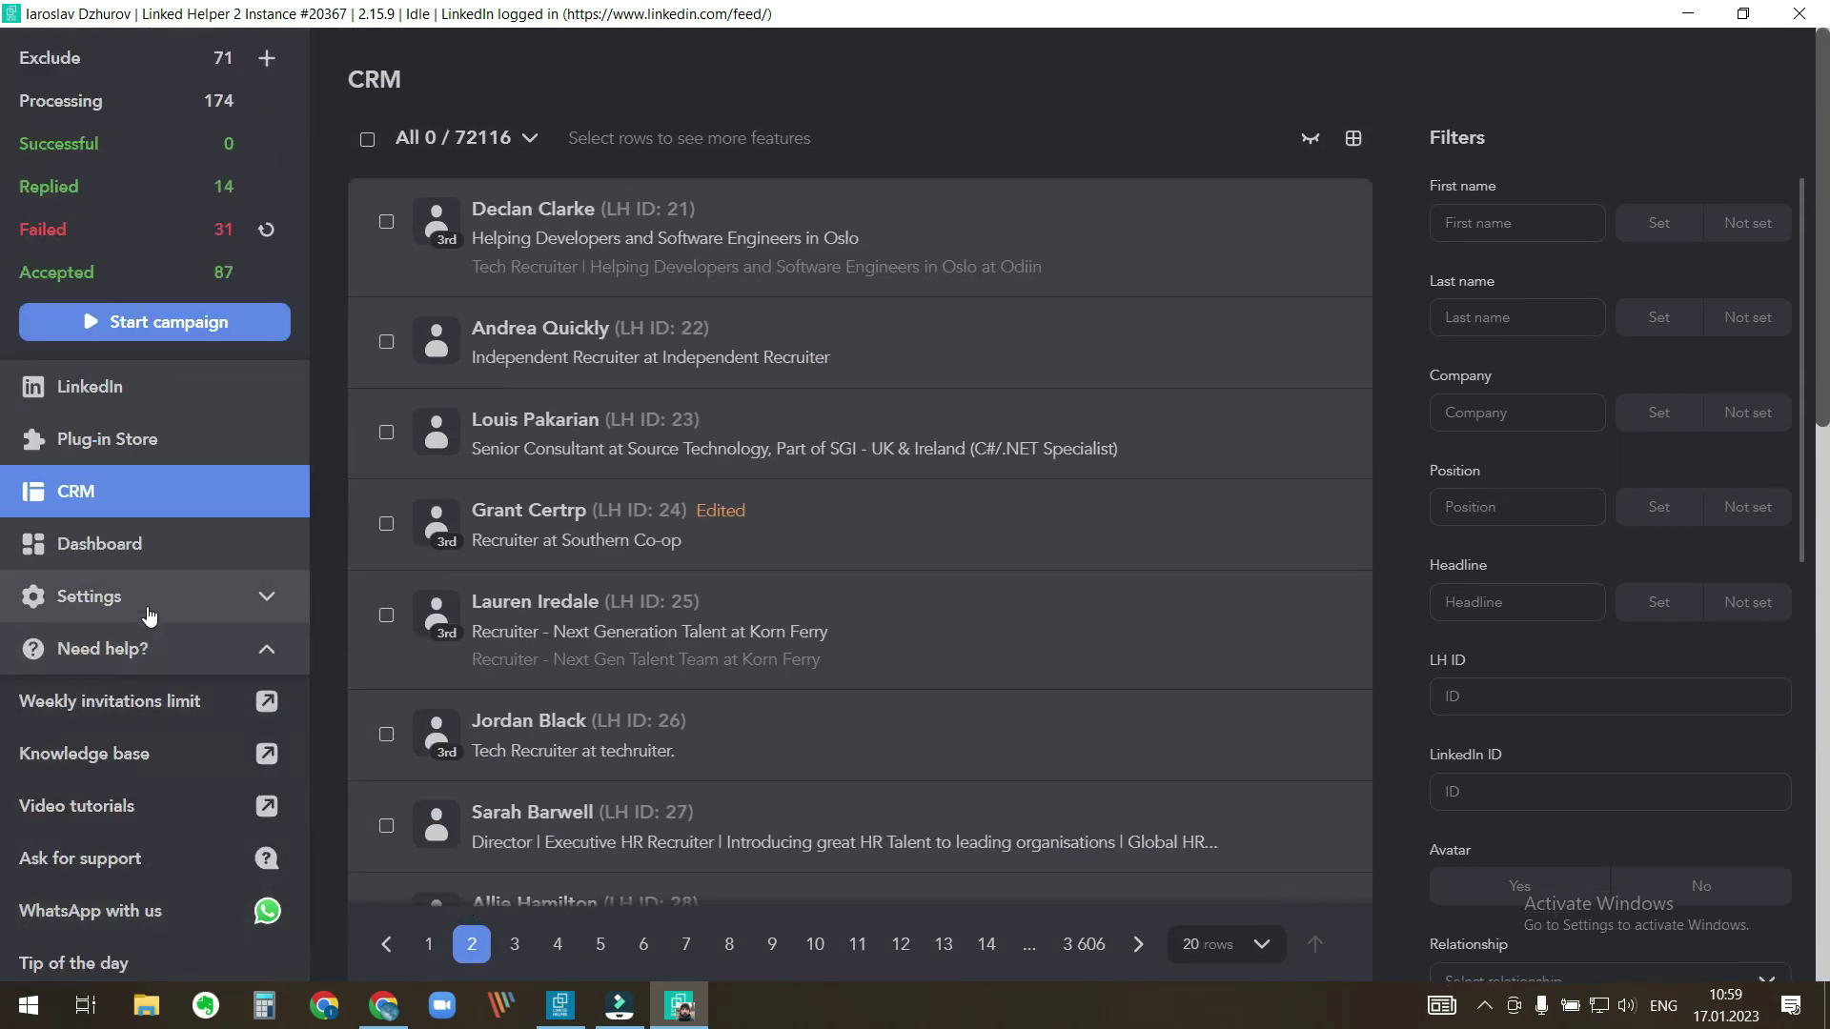
left_click(109, 650)
scroll(666, 251, "down", 3)
scroll(665, 267, "down", 5)
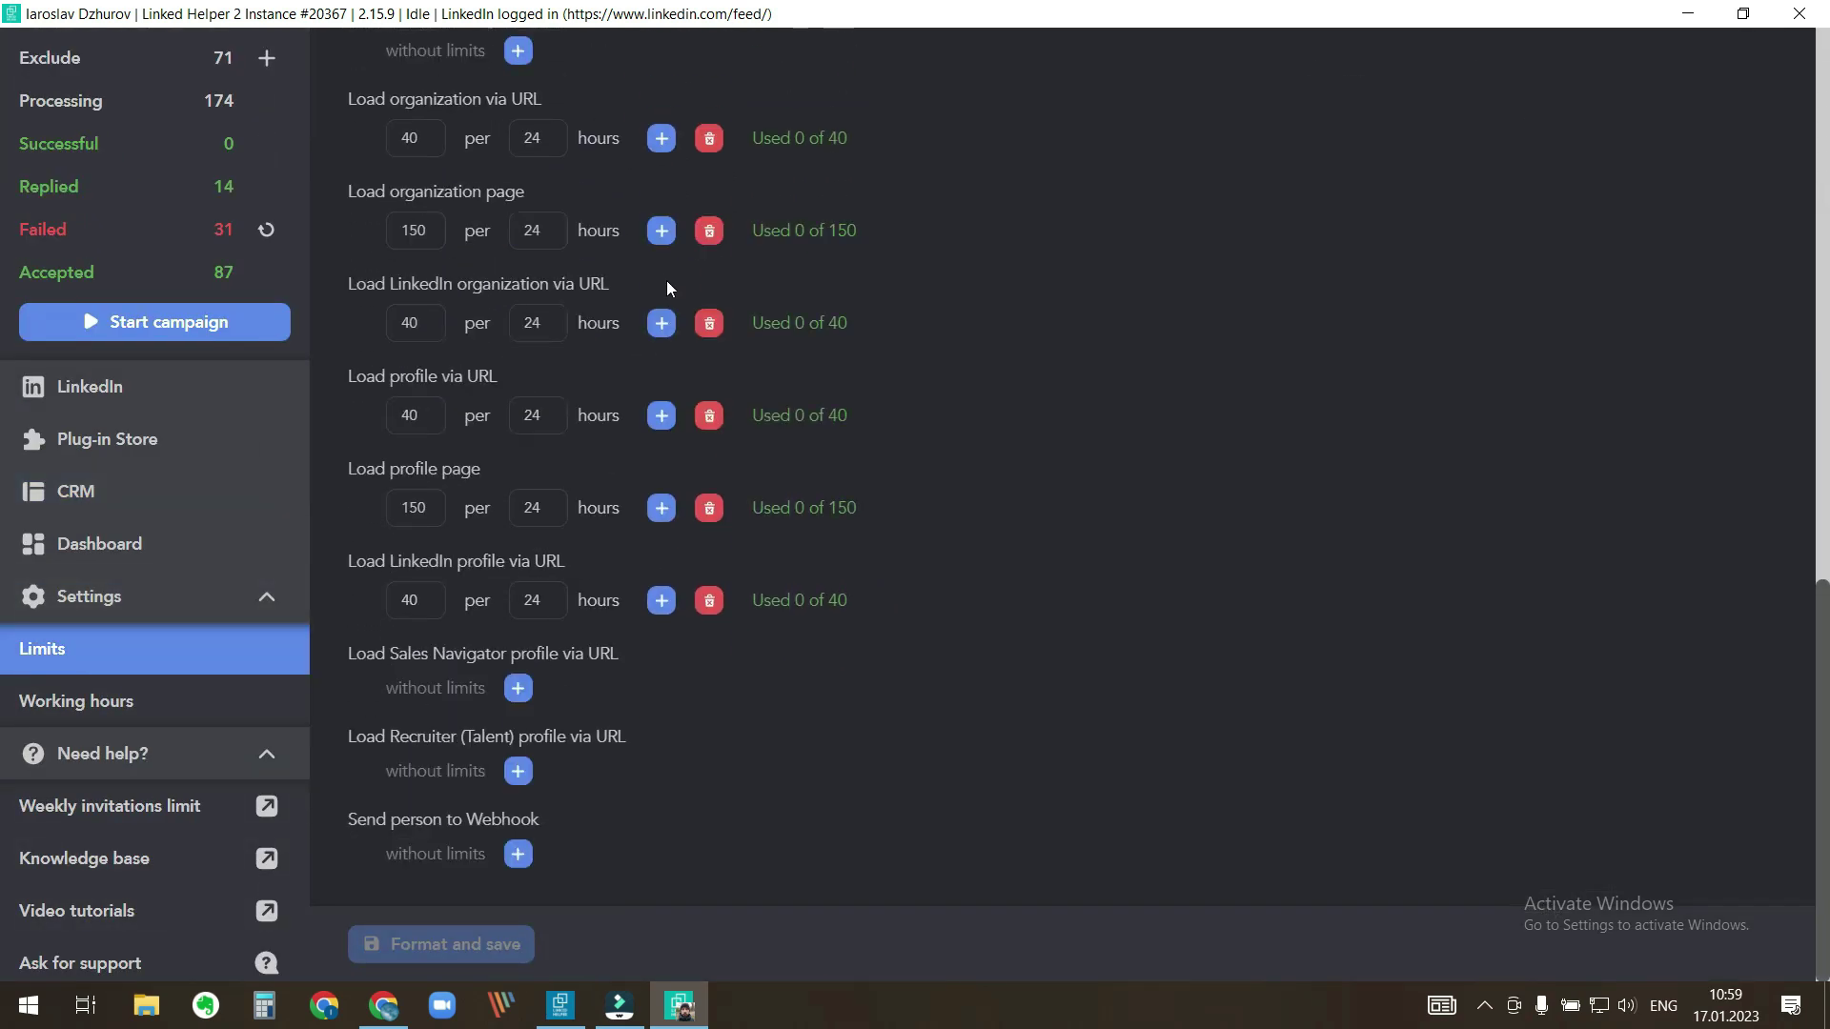
scroll(672, 286, "up", 10)
left_click(76, 700)
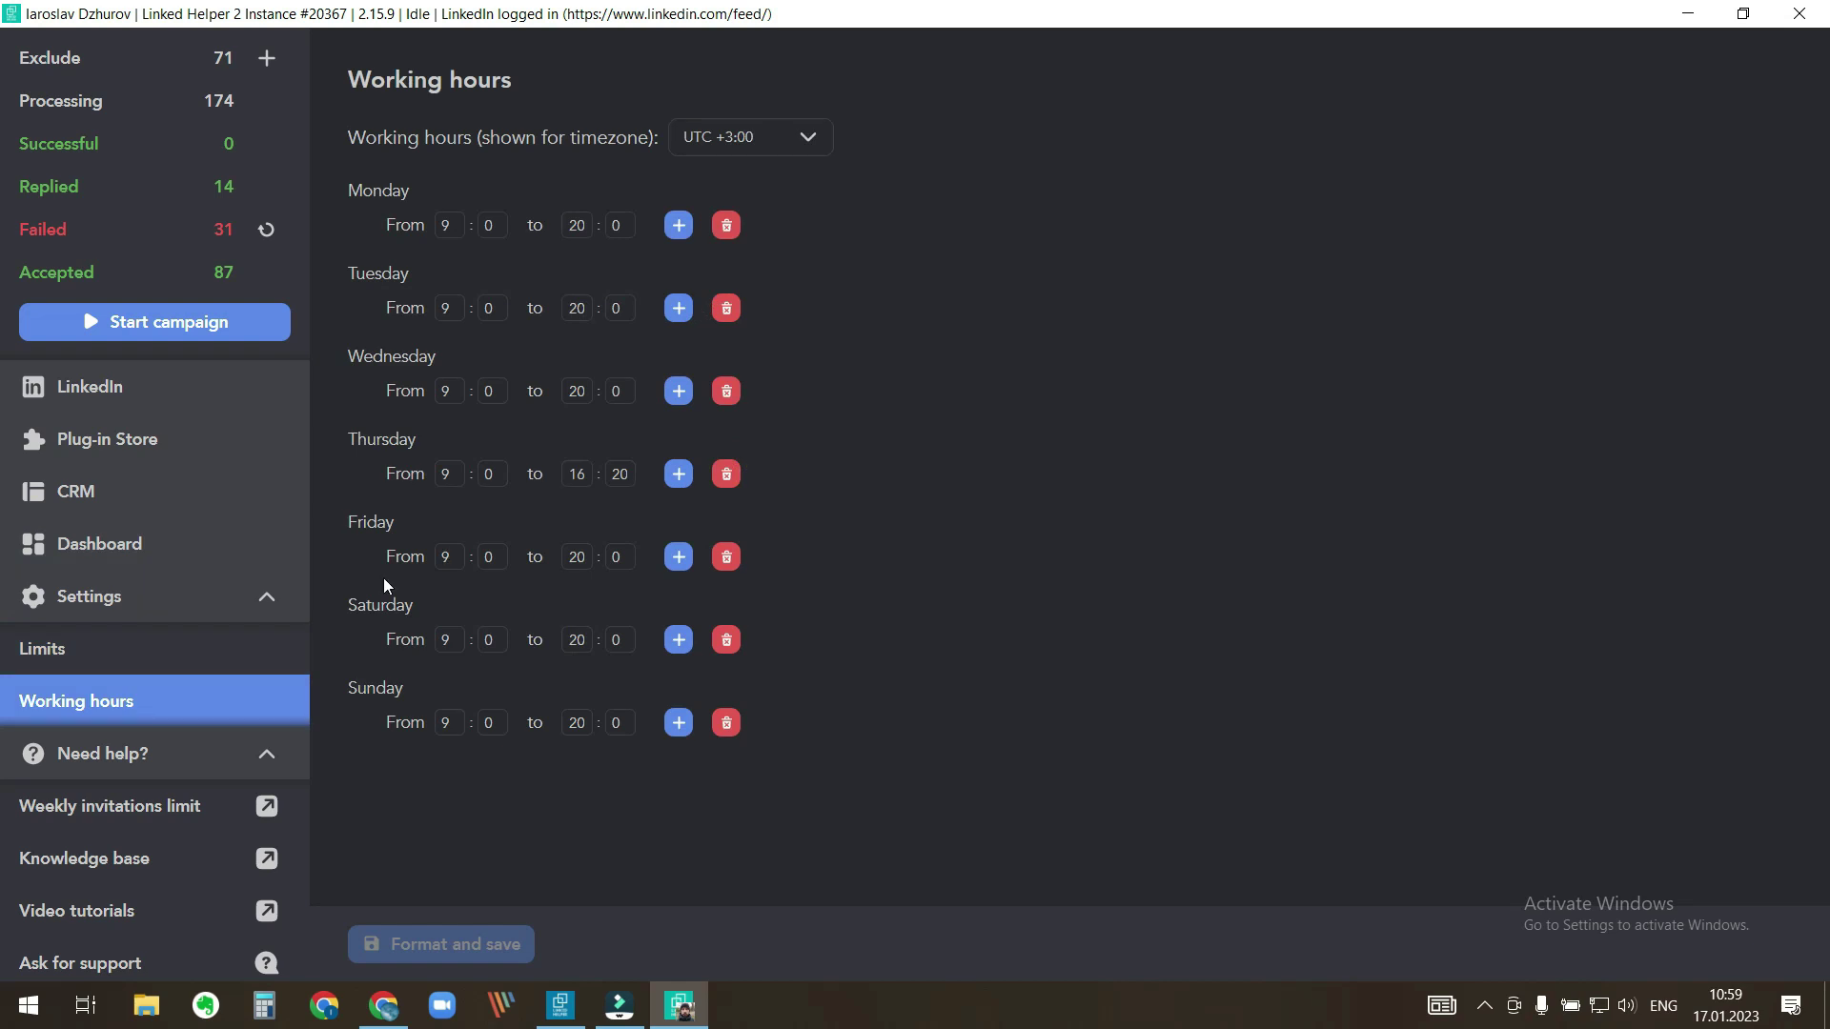
left_click(158, 386)
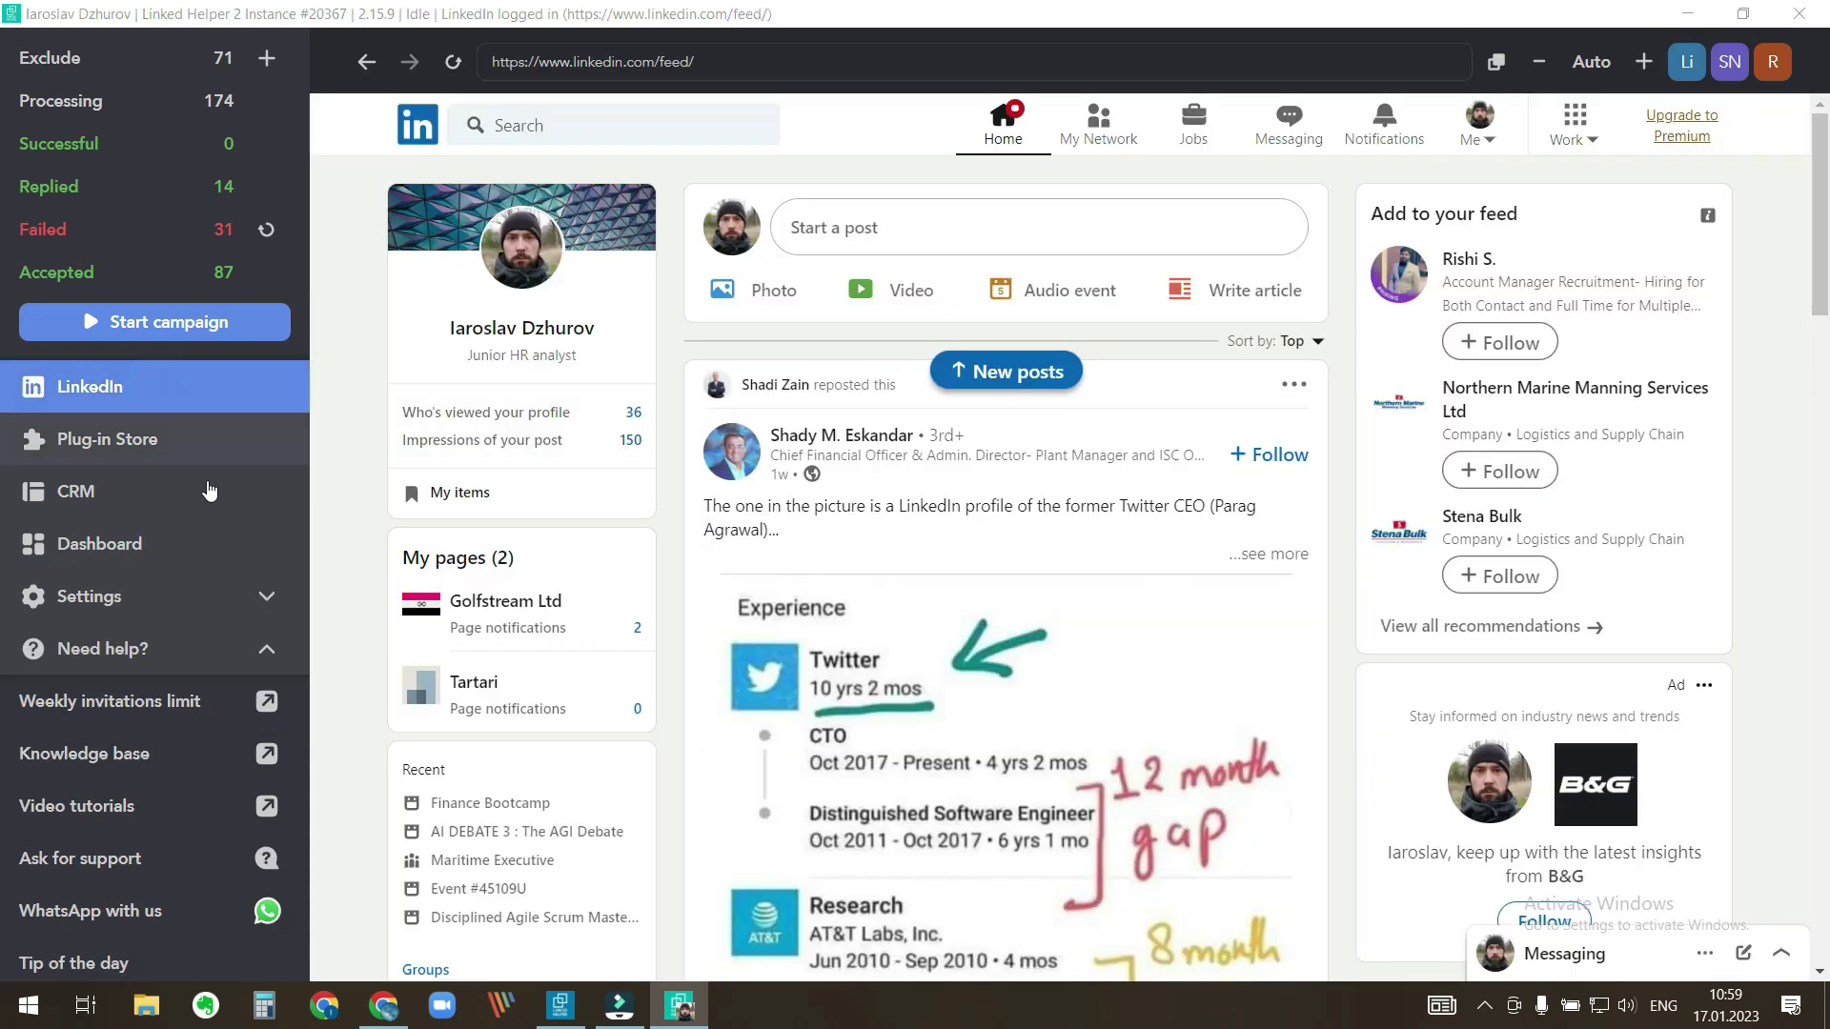
scroll(190, 505, "up", 4)
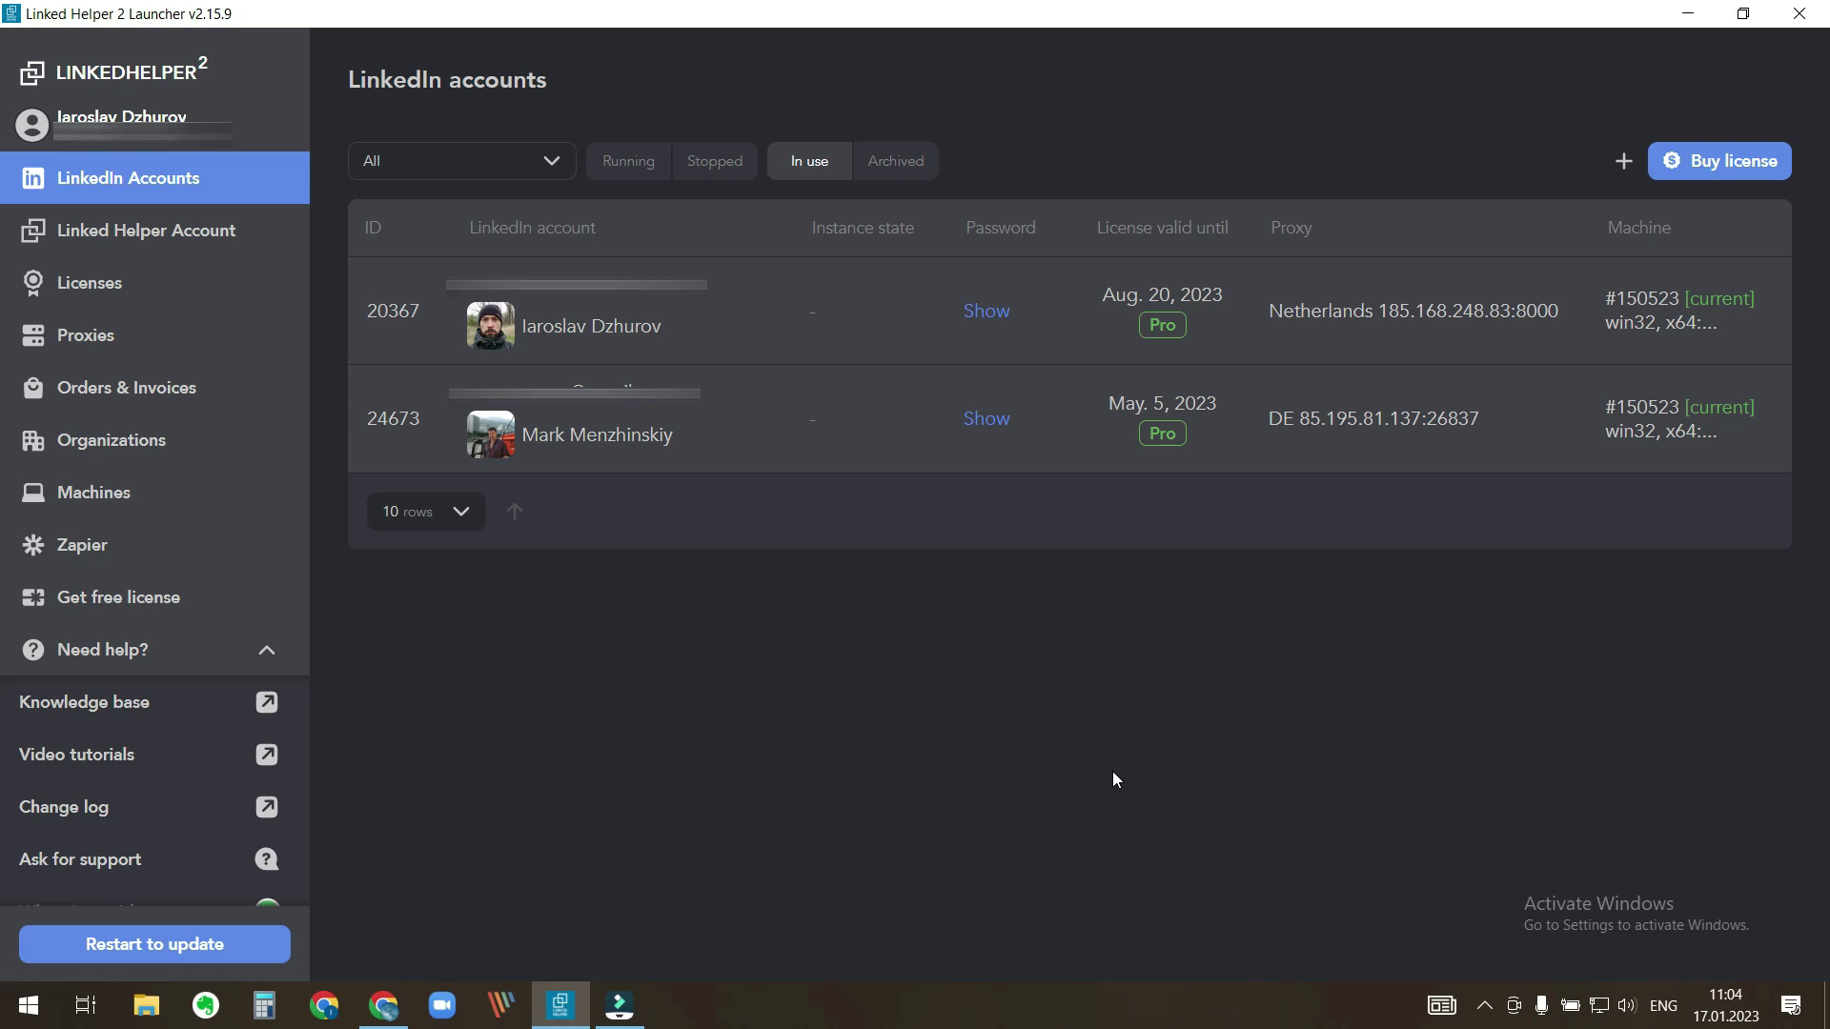
left_click(101, 284)
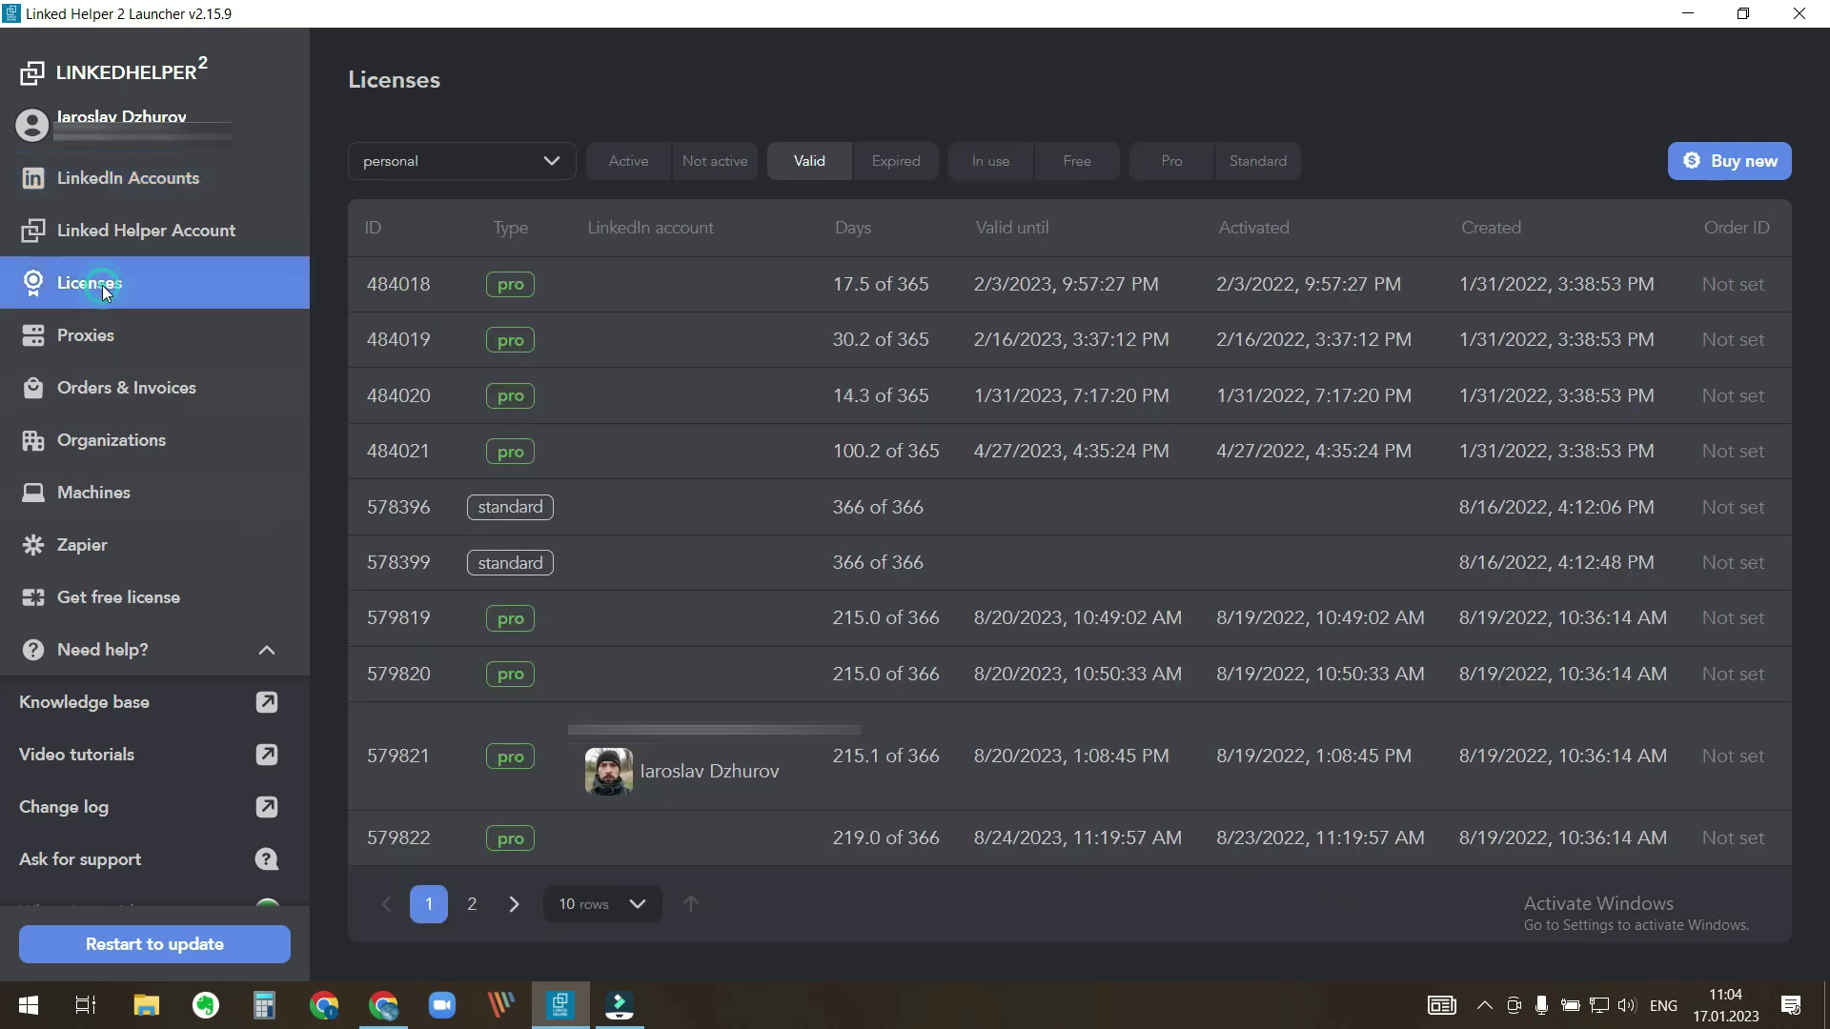
left_click(114, 335)
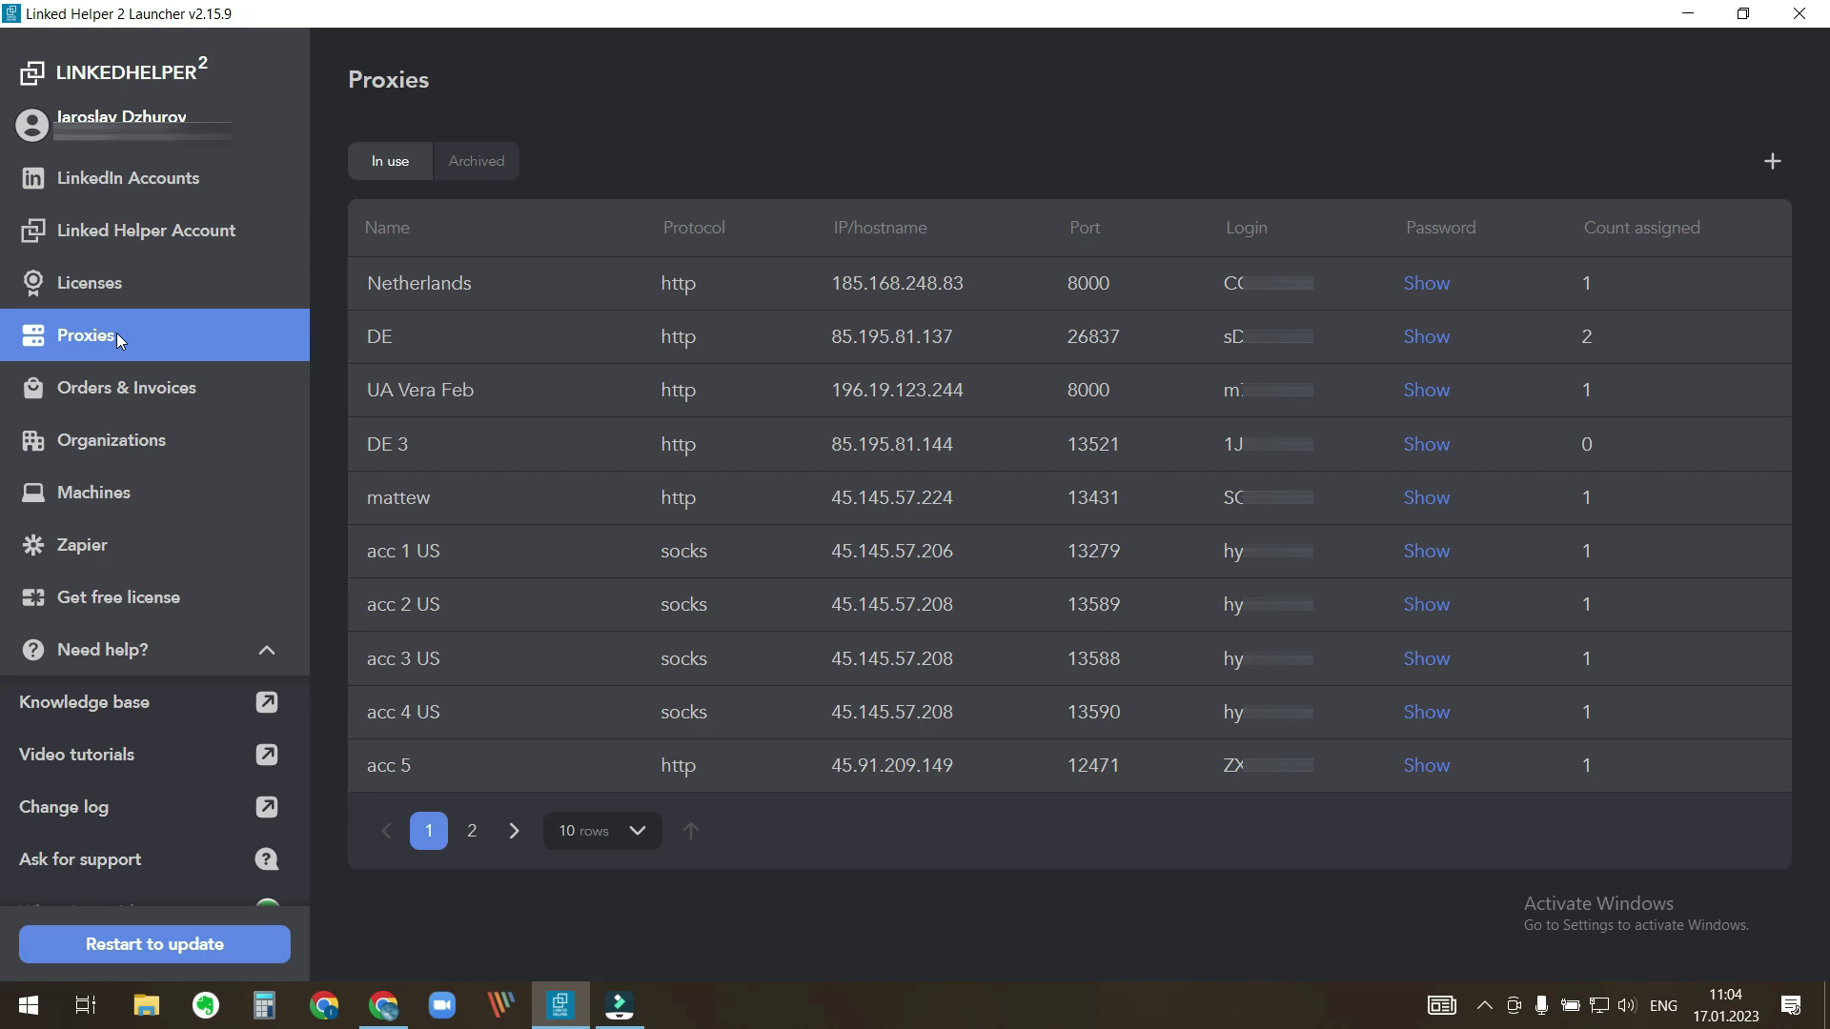
left_click(147, 178)
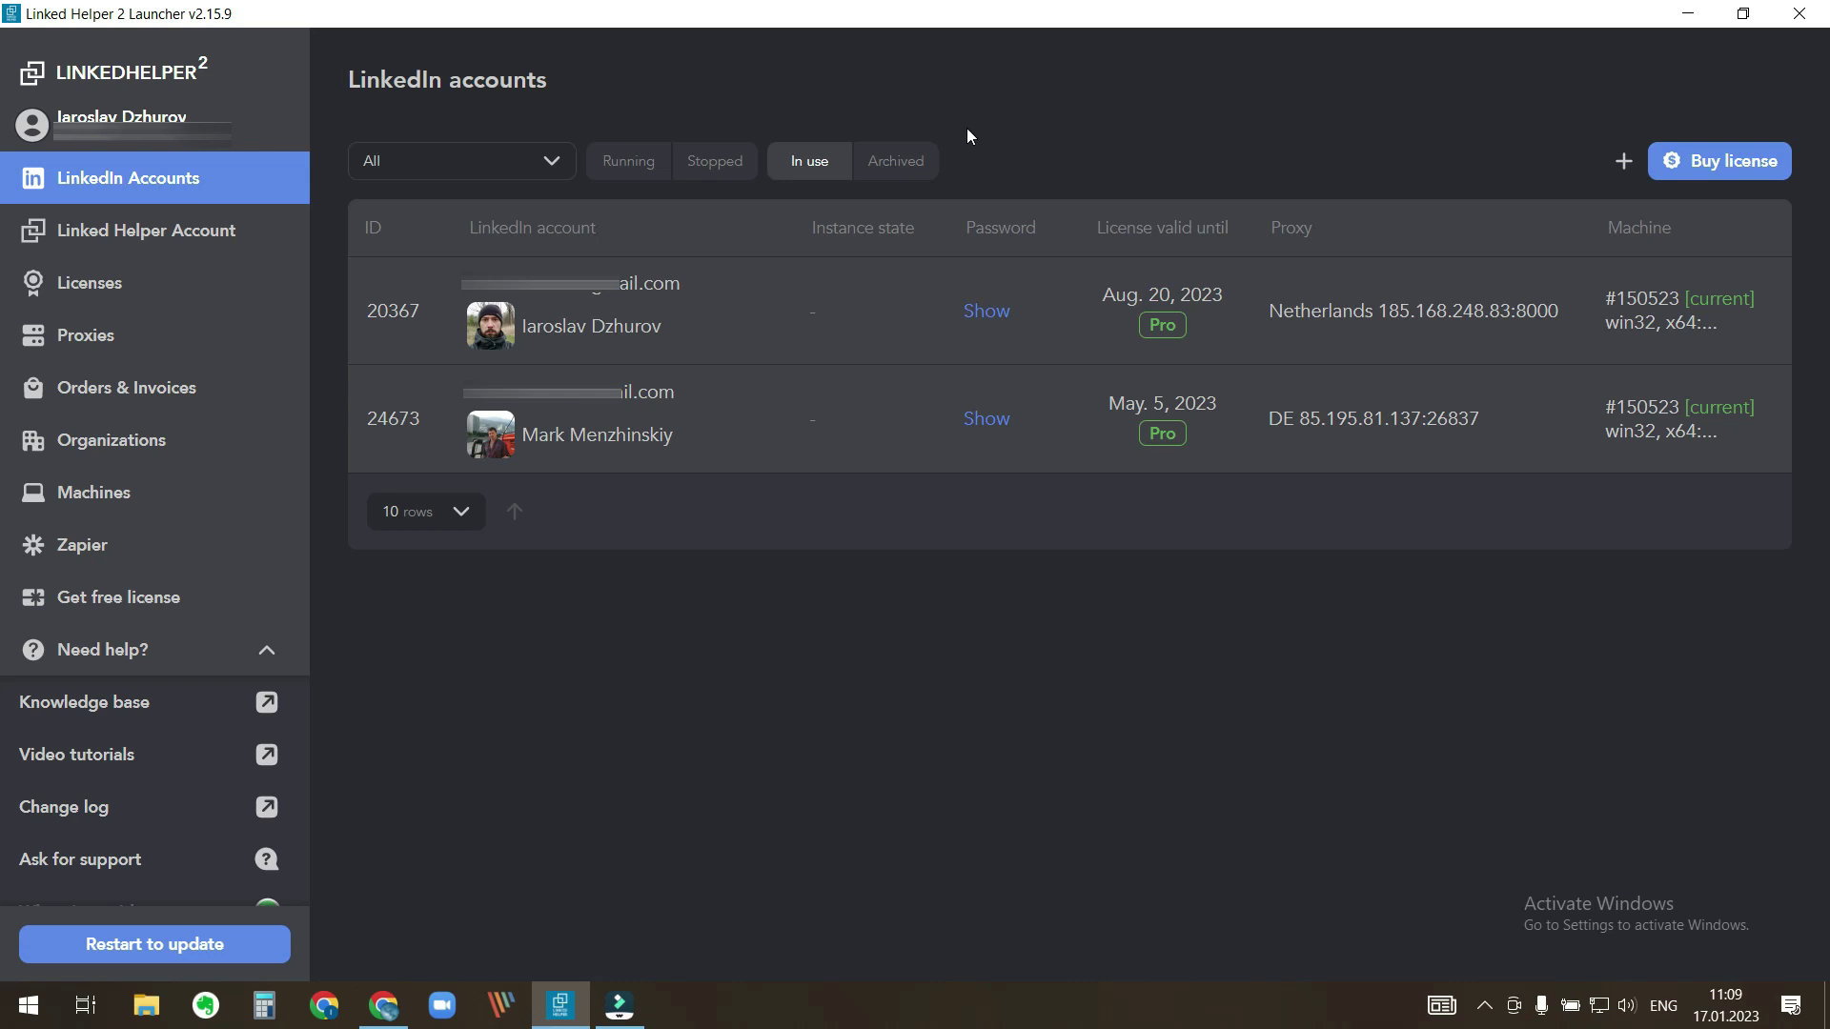
Step: Export the first account's backup to Downloads with the suggested file name
mouse_move(755, 314)
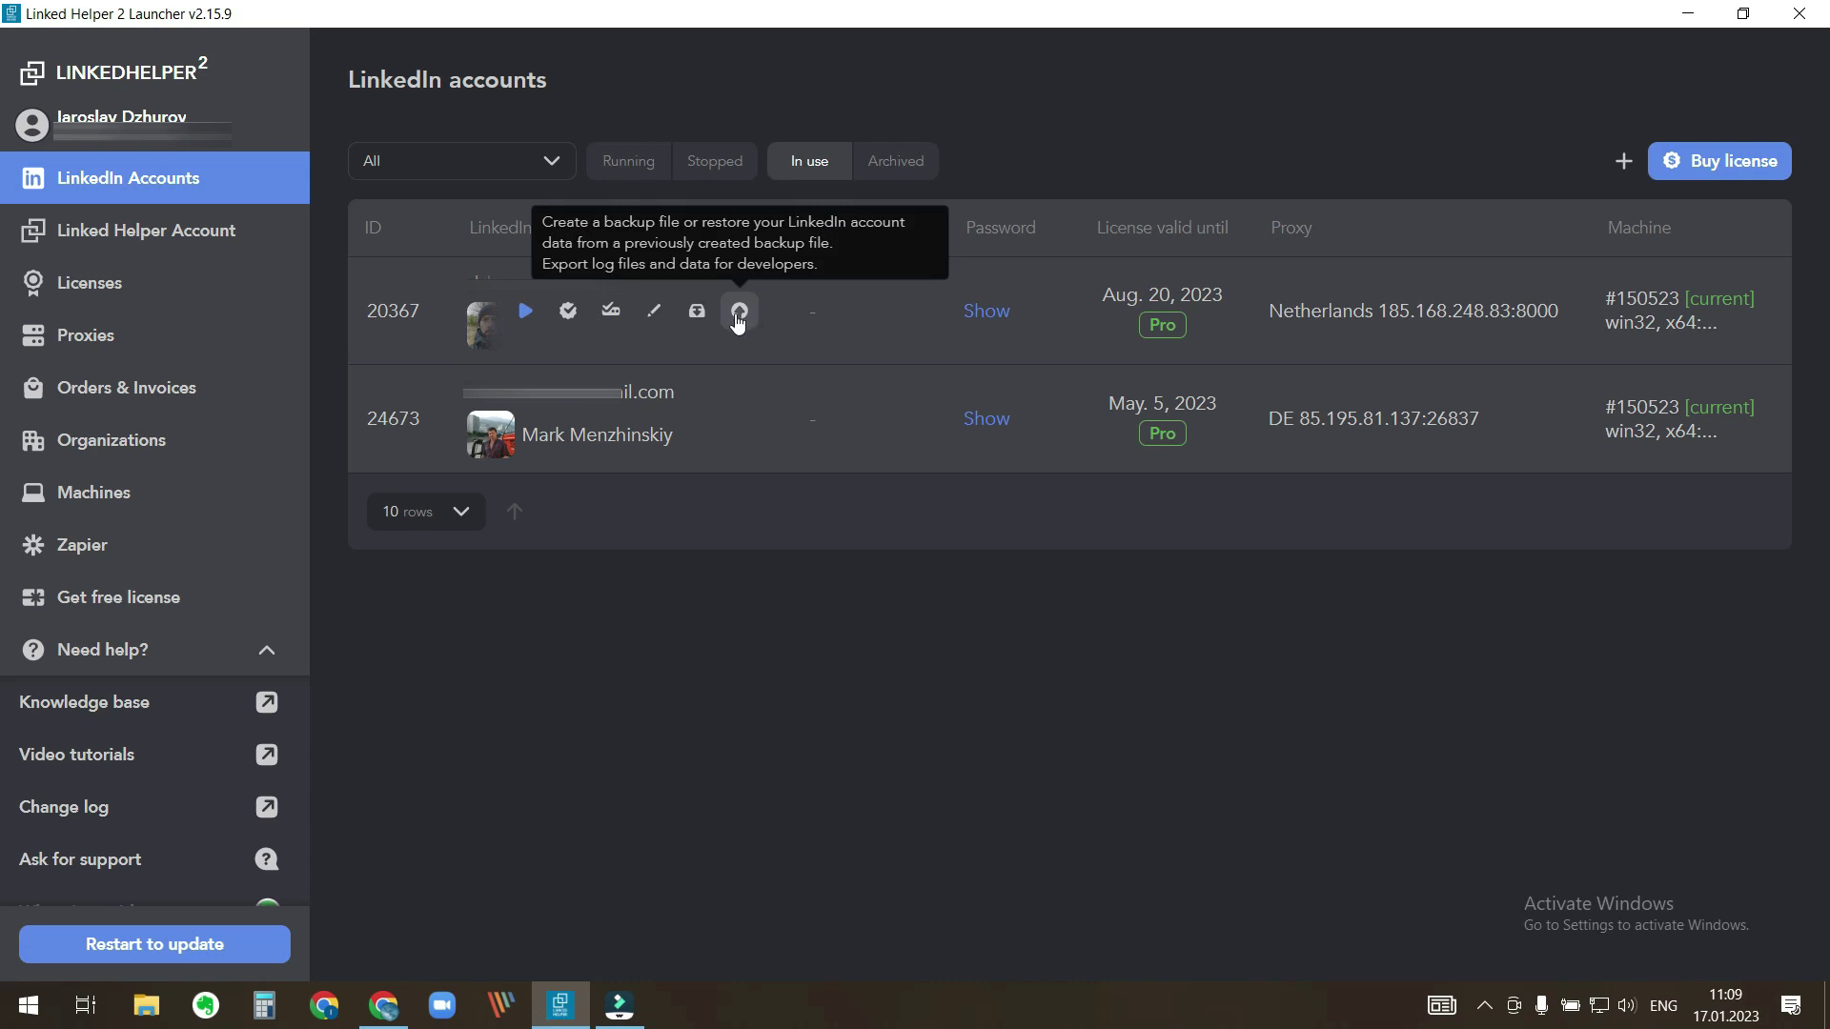
left_click(738, 314)
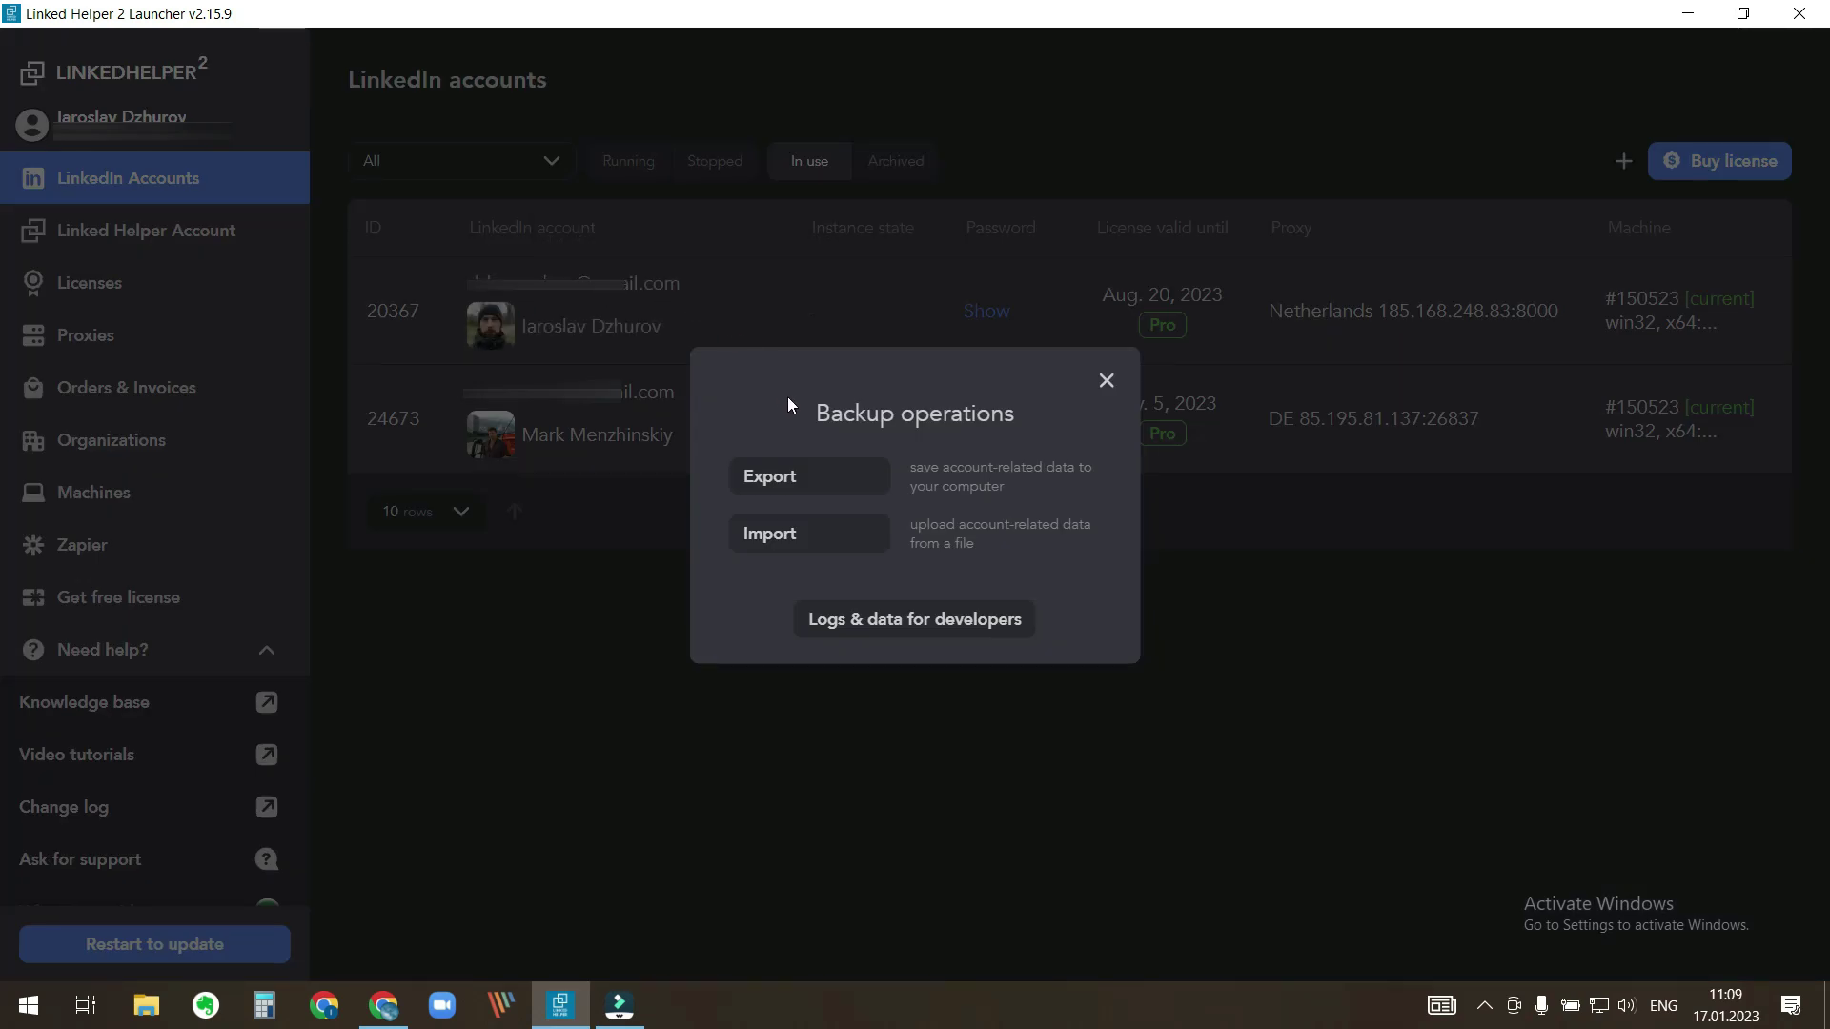
left_click(807, 479)
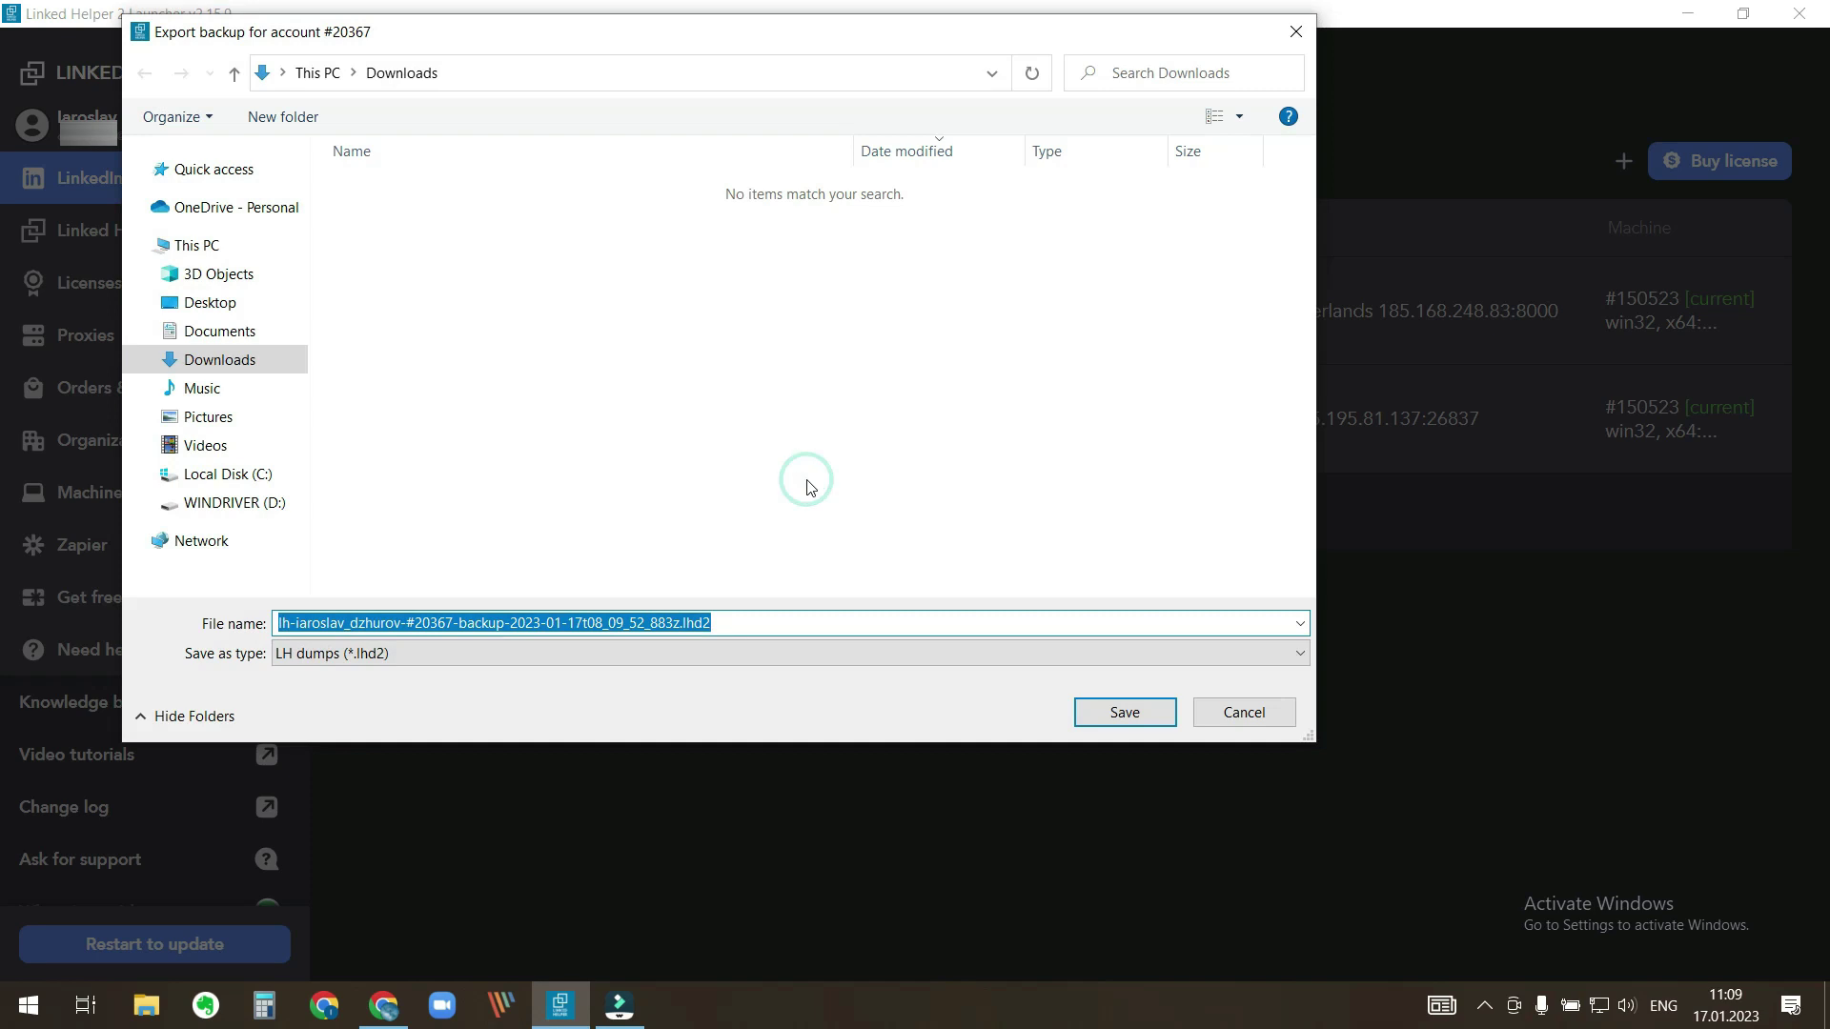
left_click(838, 625)
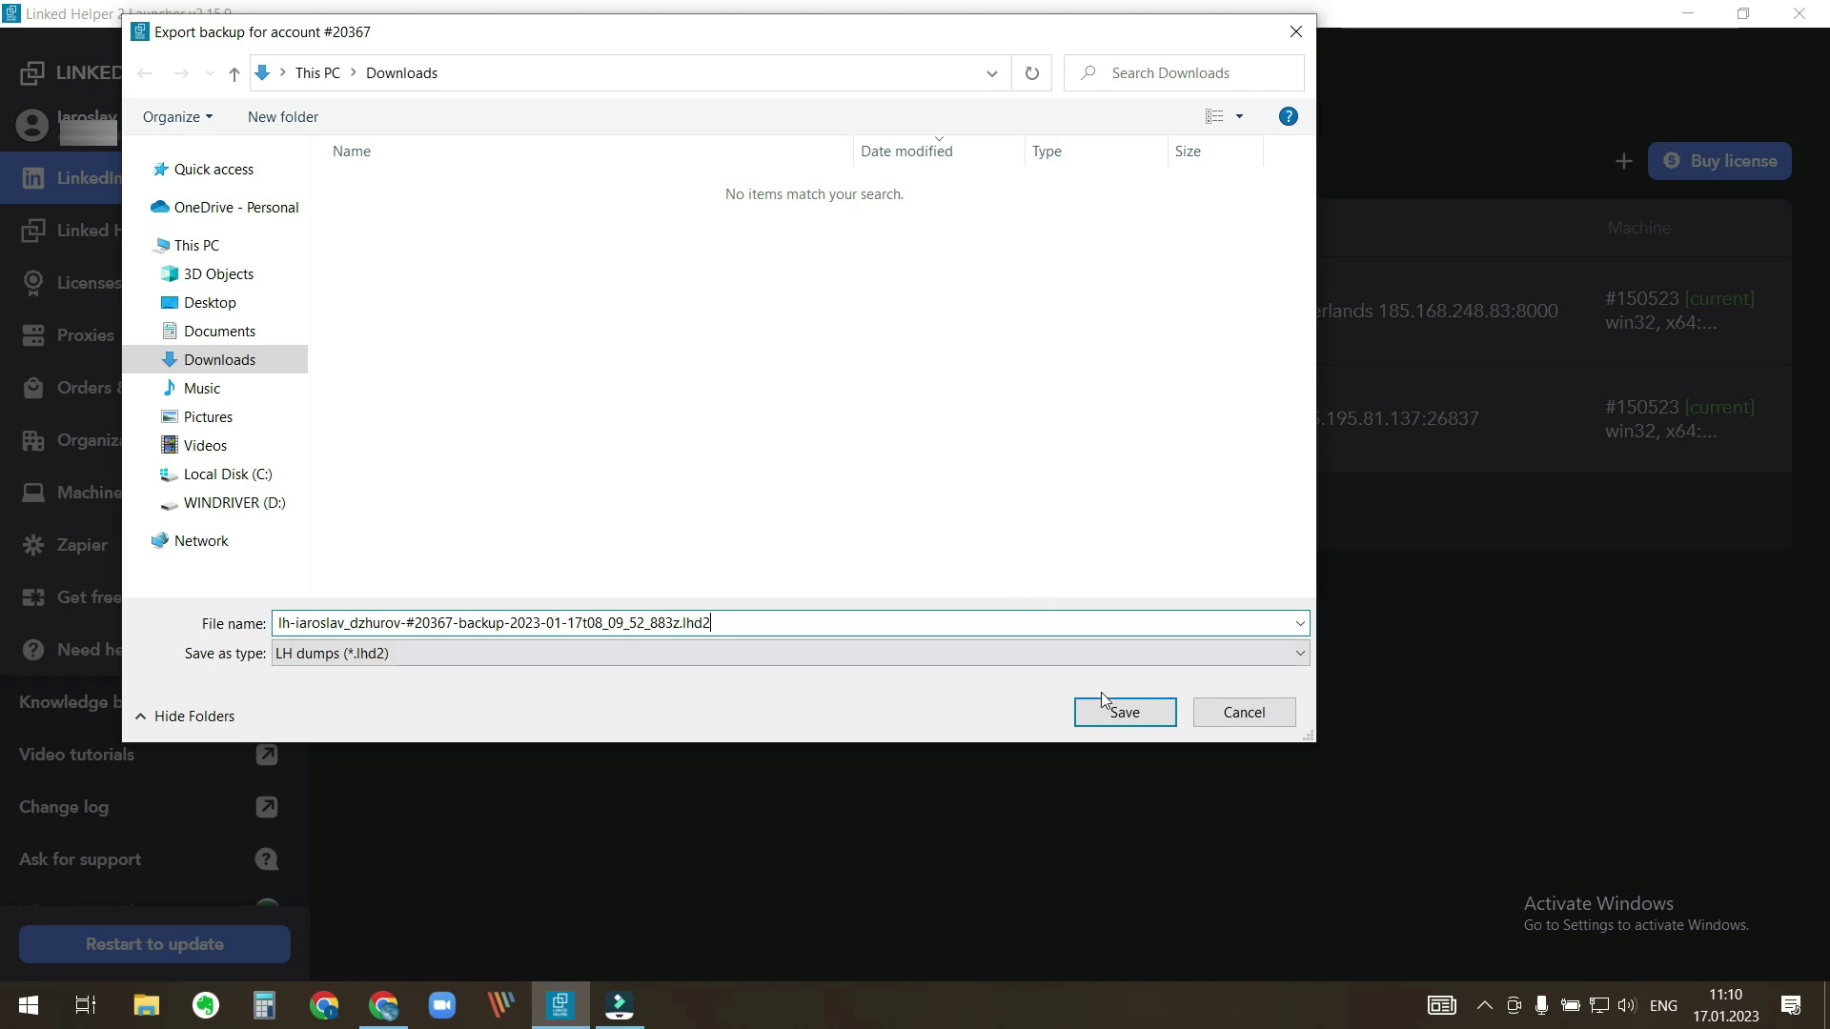
left_click(1124, 713)
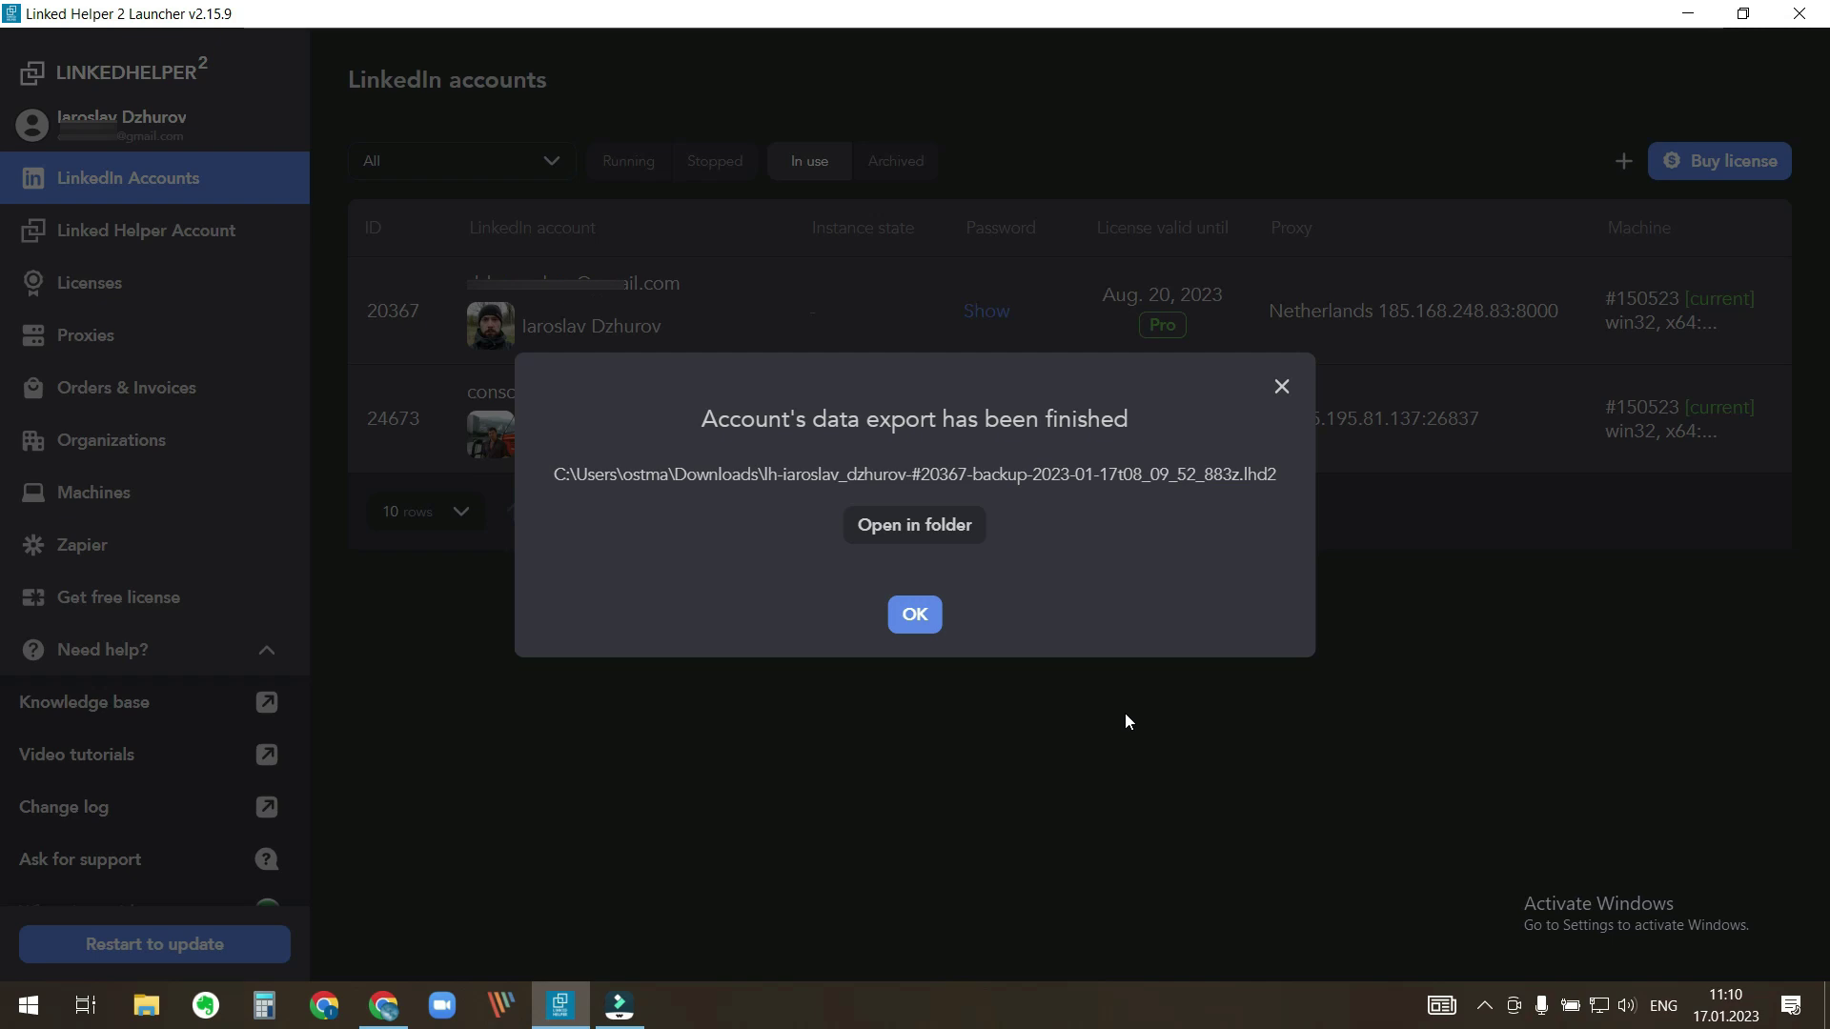
left_click(913, 615)
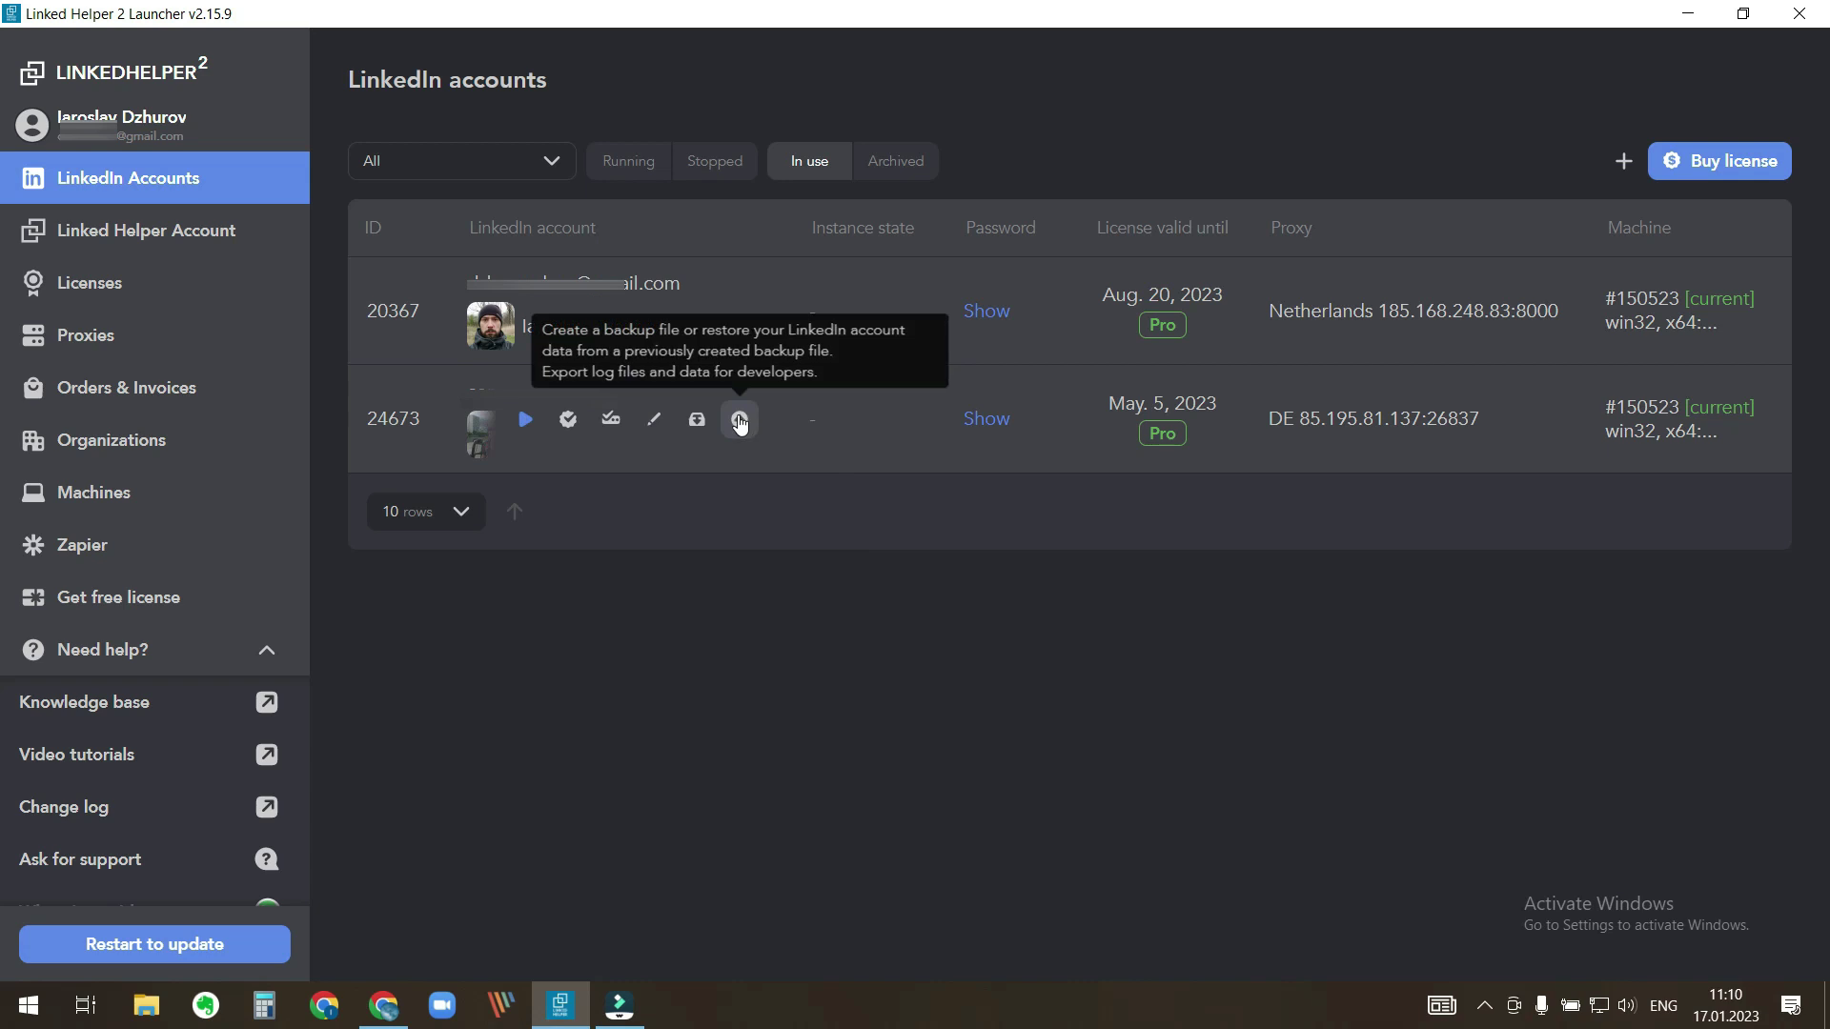
Step: Export the second account's backup to Downloads as well
left_click(740, 422)
left_click(804, 475)
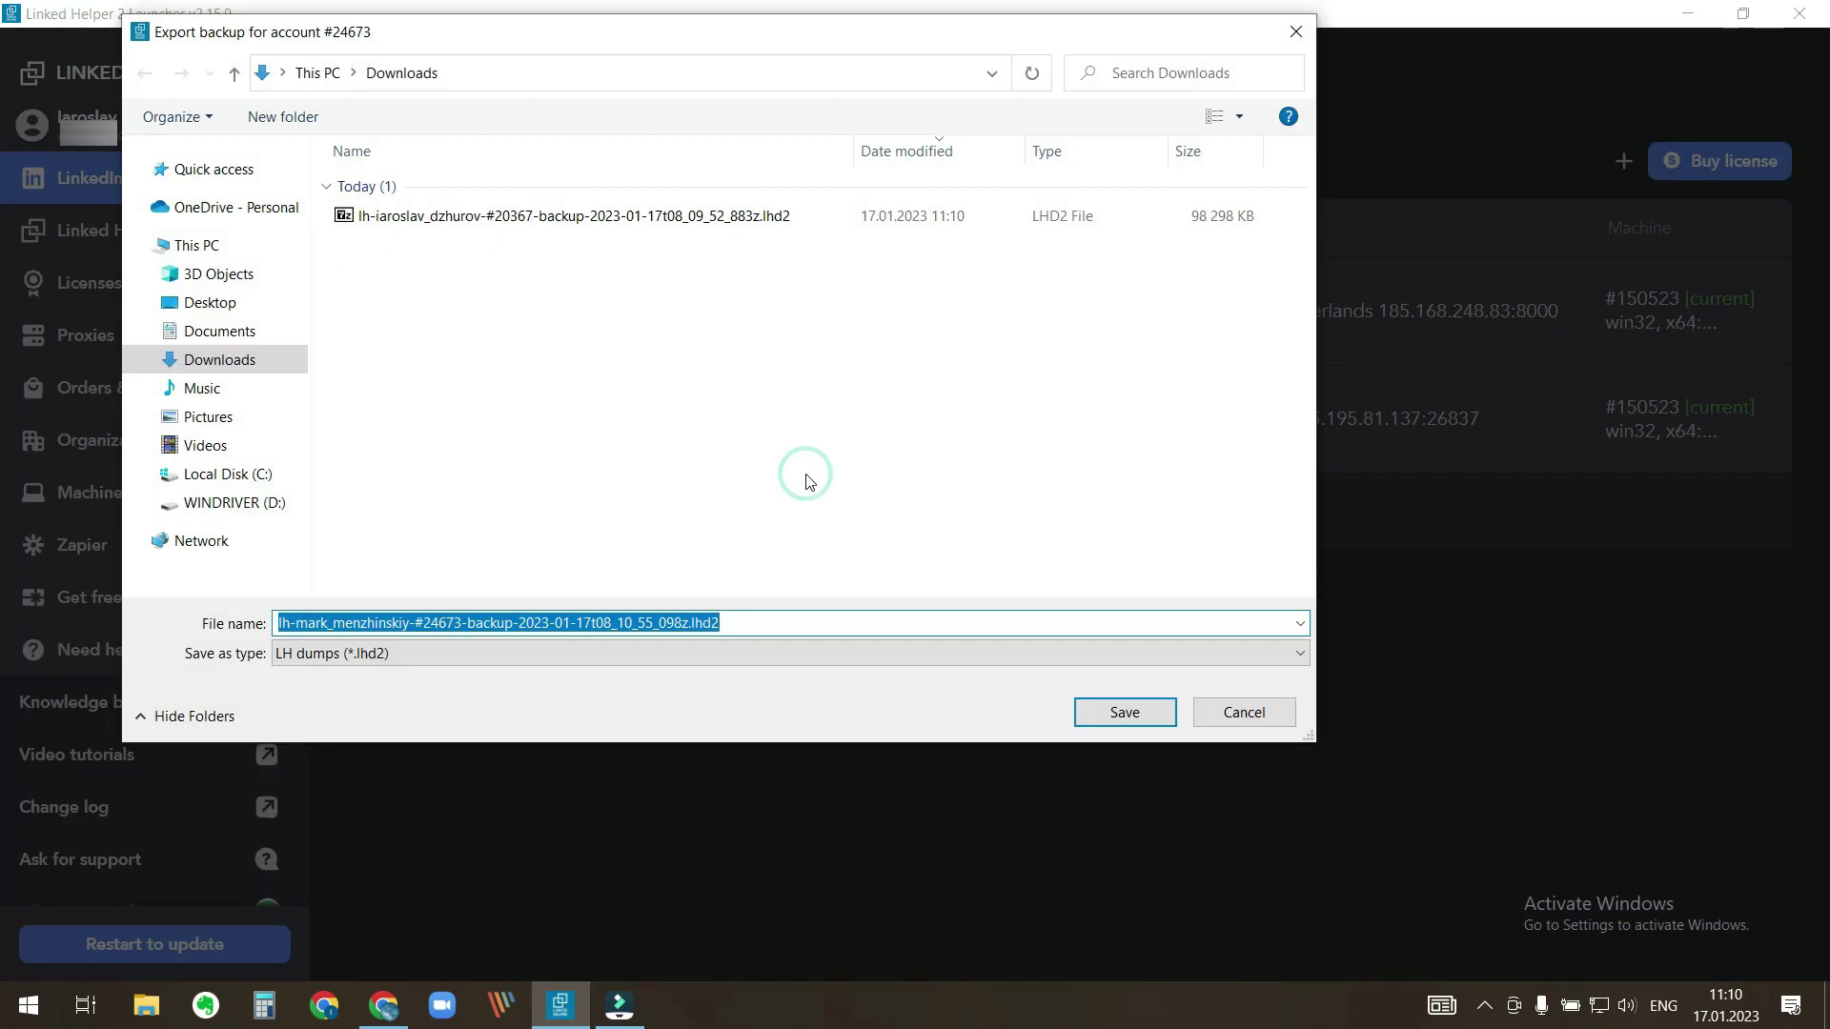
left_click(1125, 717)
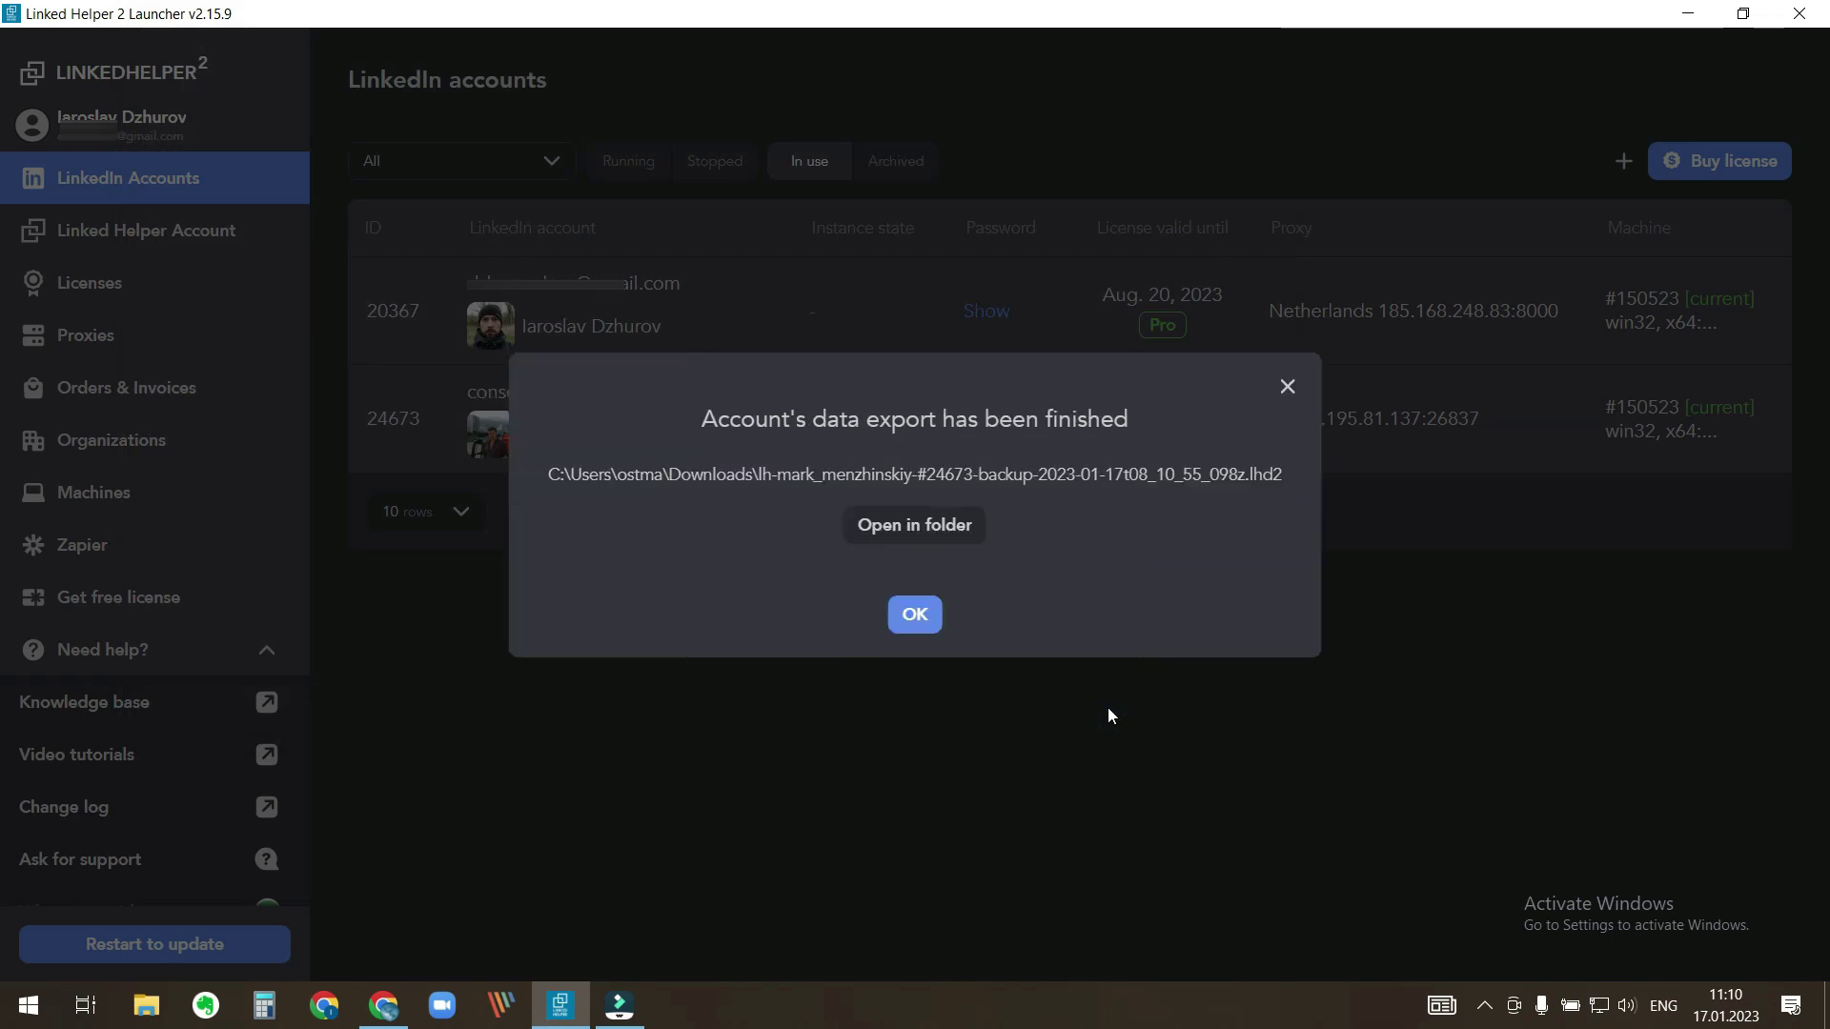
left_click(914, 614)
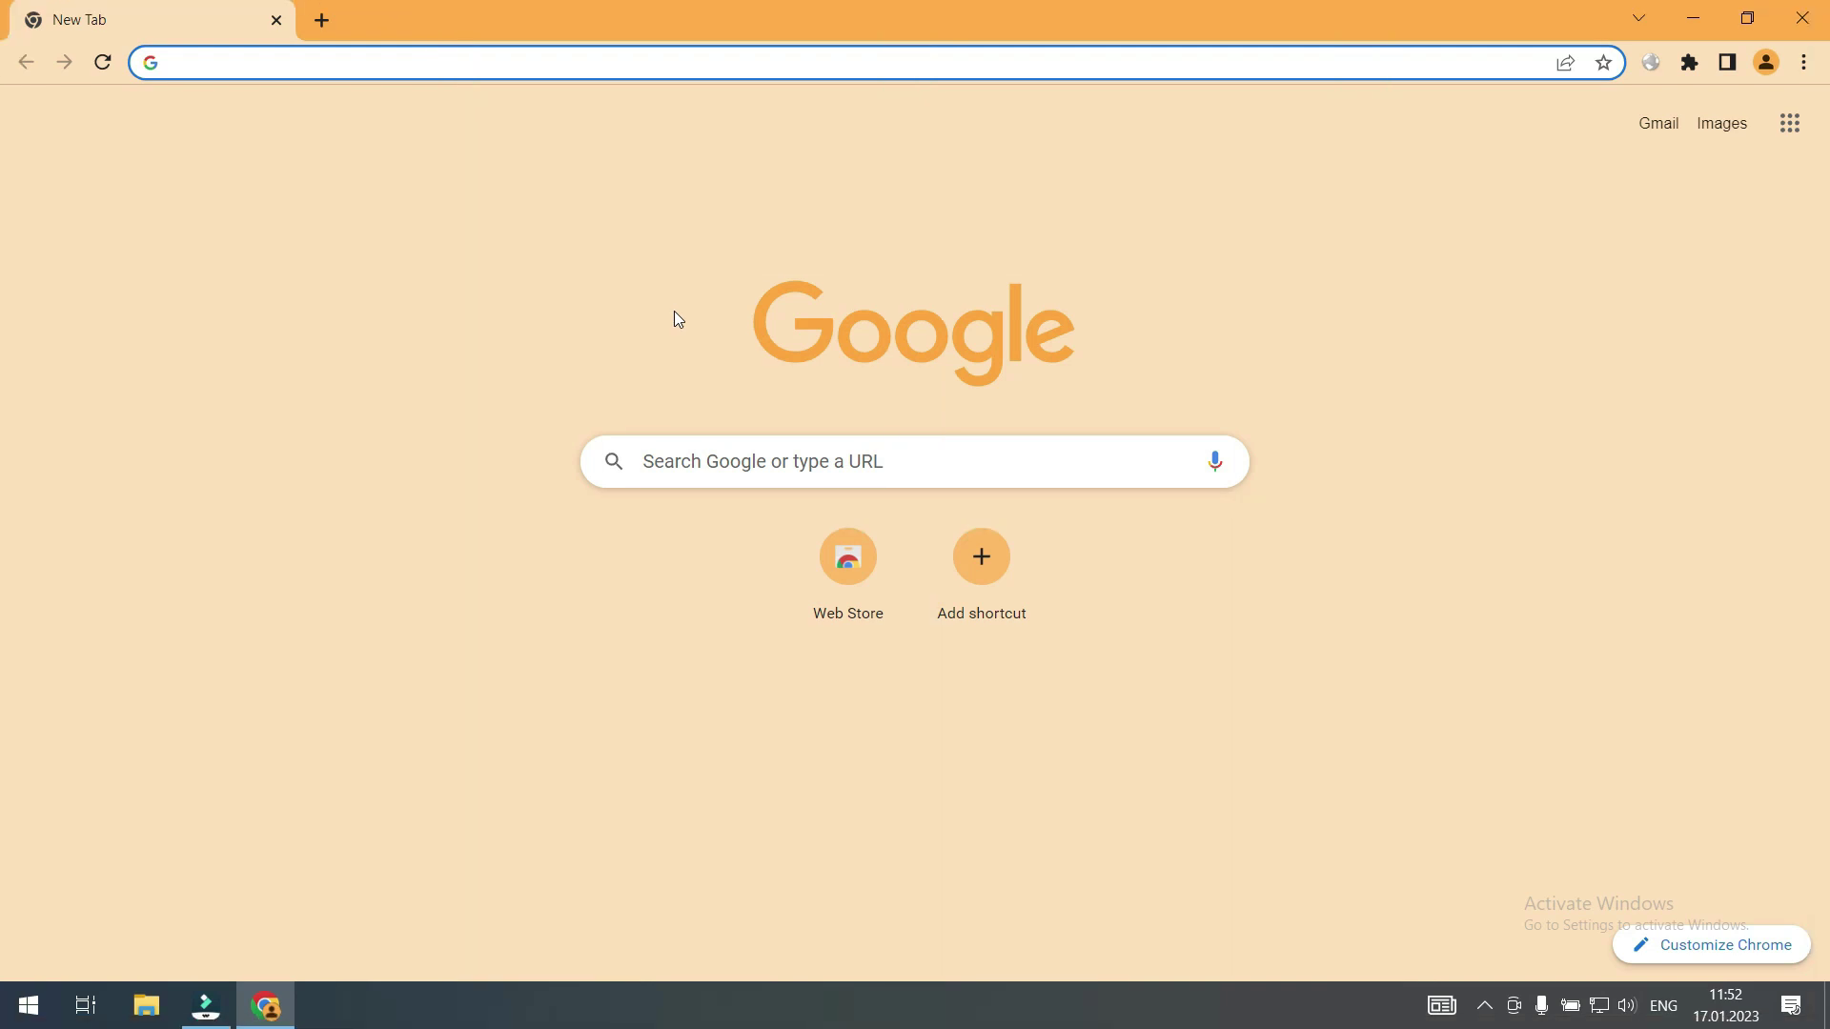
Step: Search Google for 'linked h' and go to the Linked Helper member page
type("linked helper")
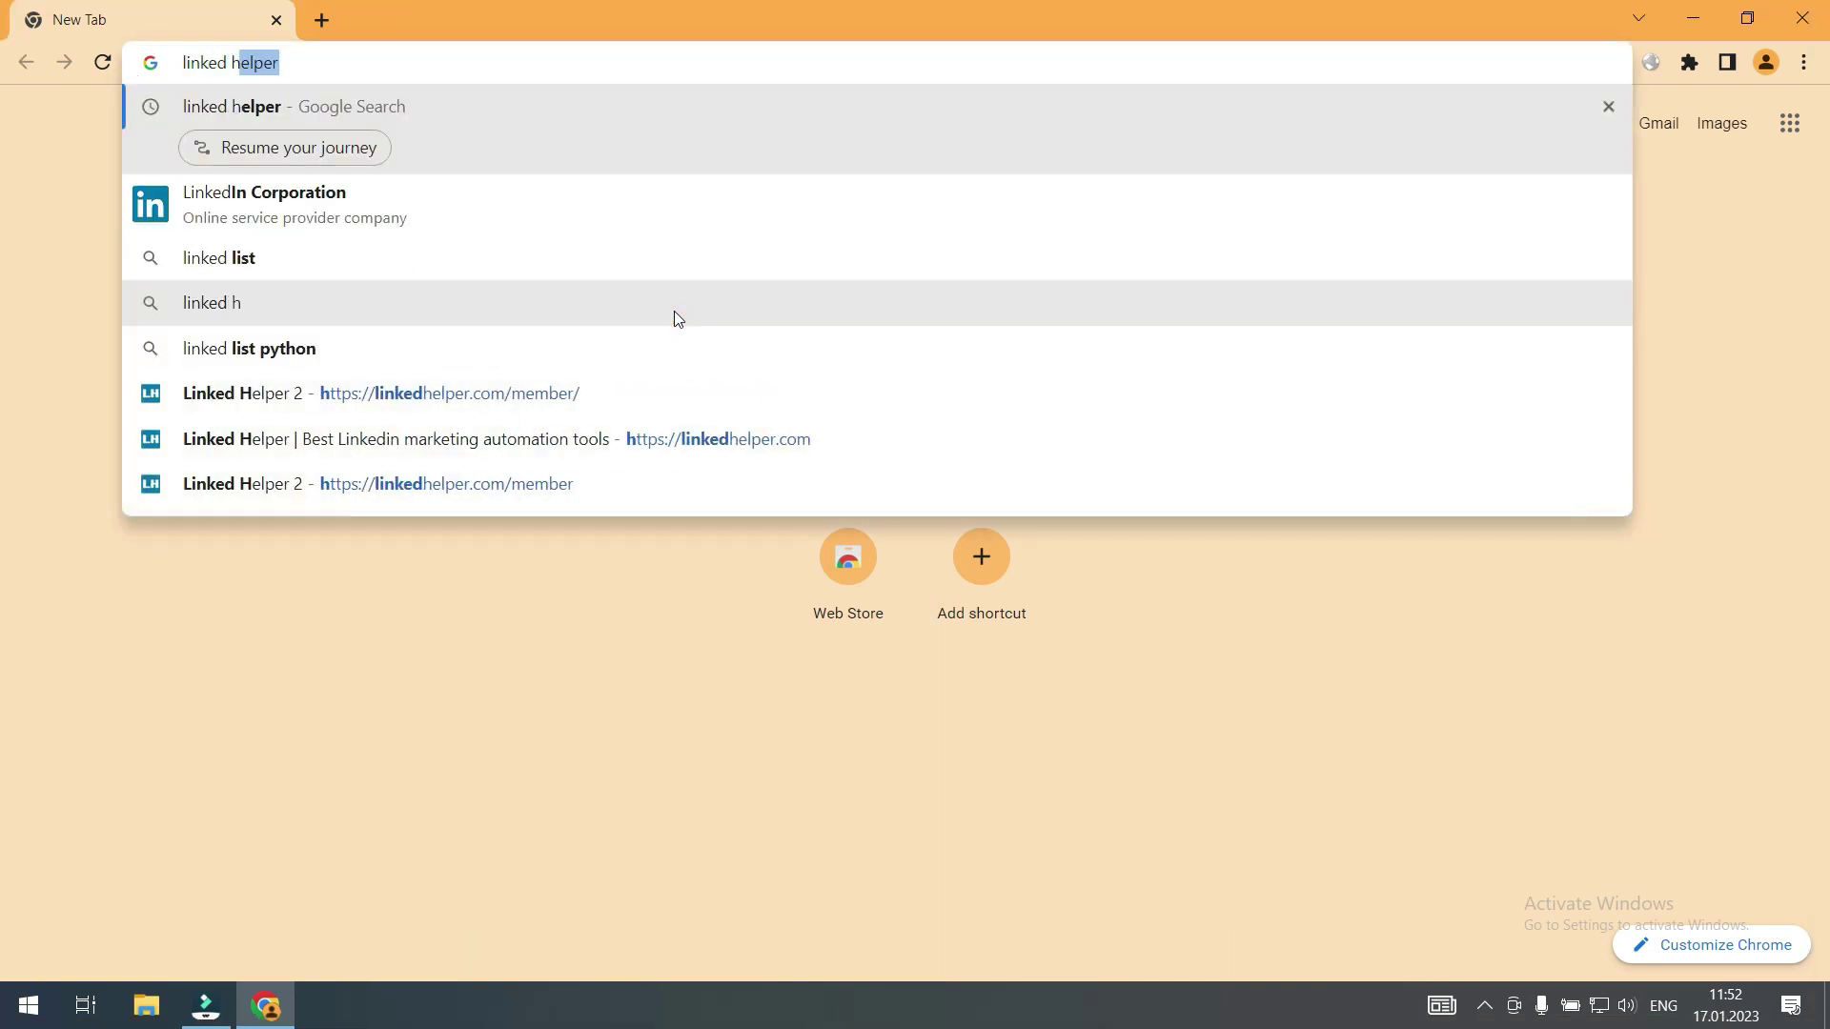
key("Return")
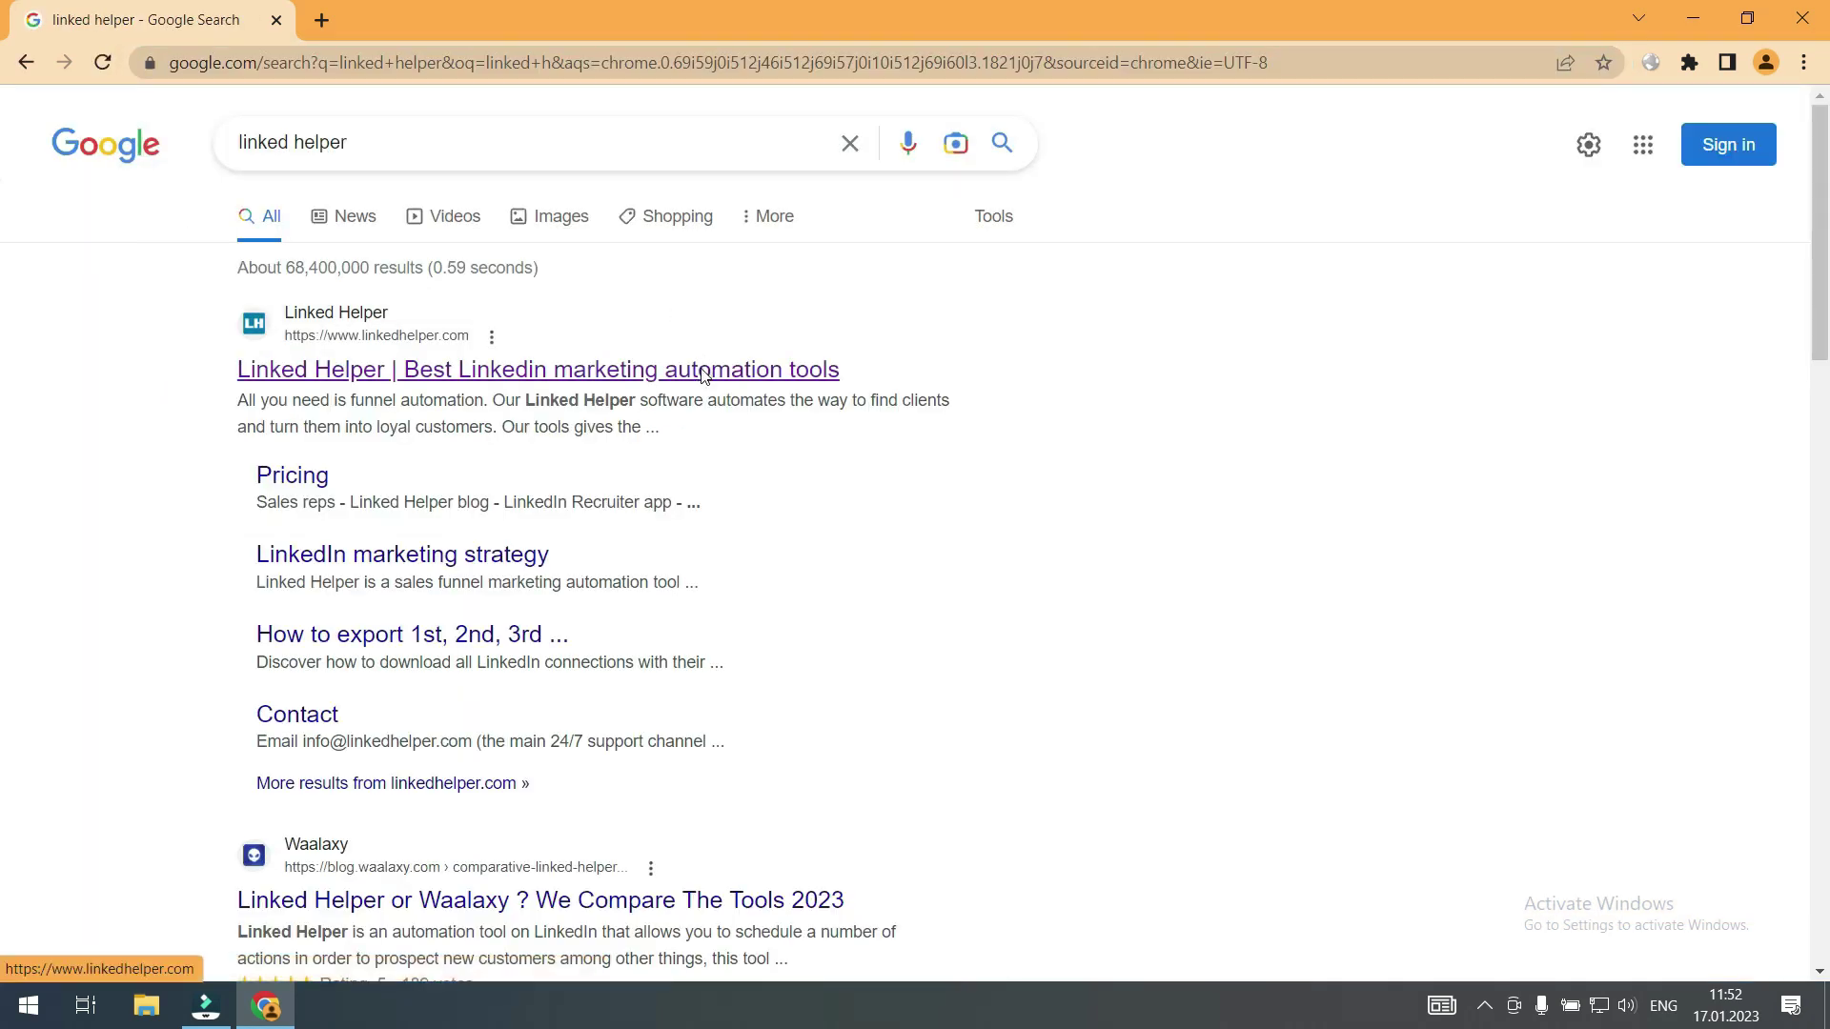
left_click(697, 371)
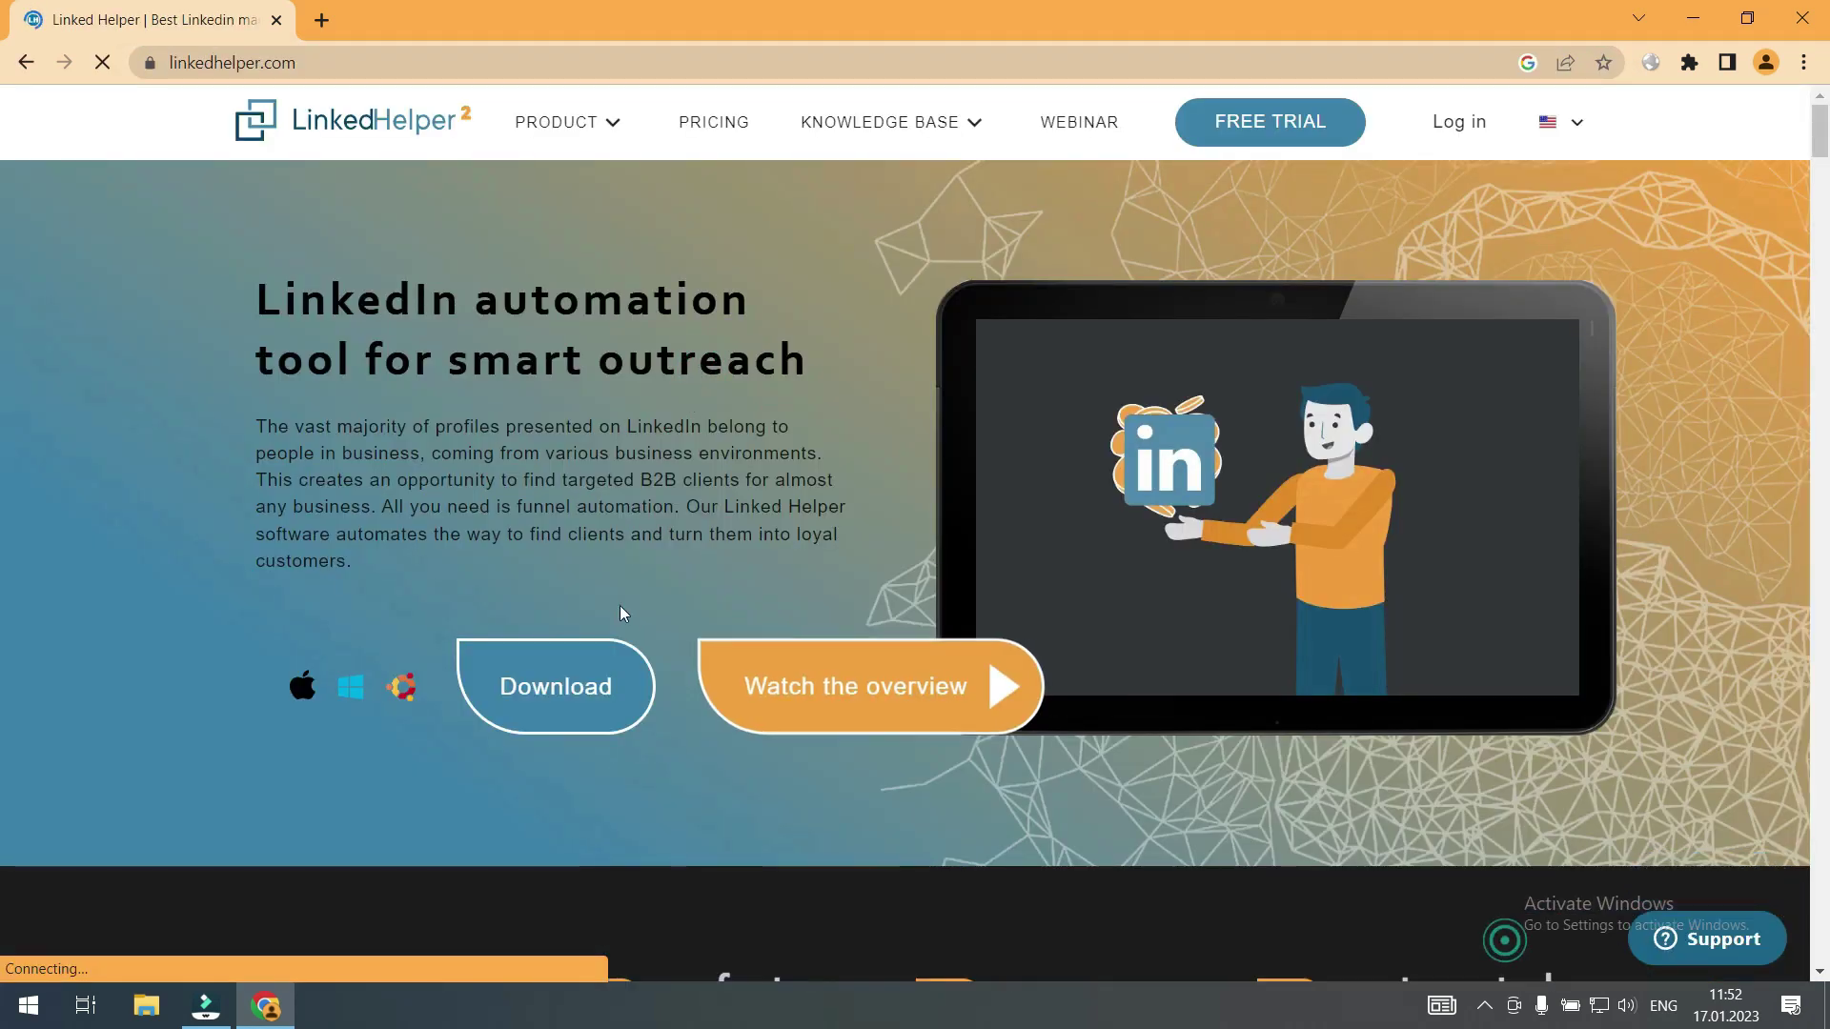
left_click(583, 693)
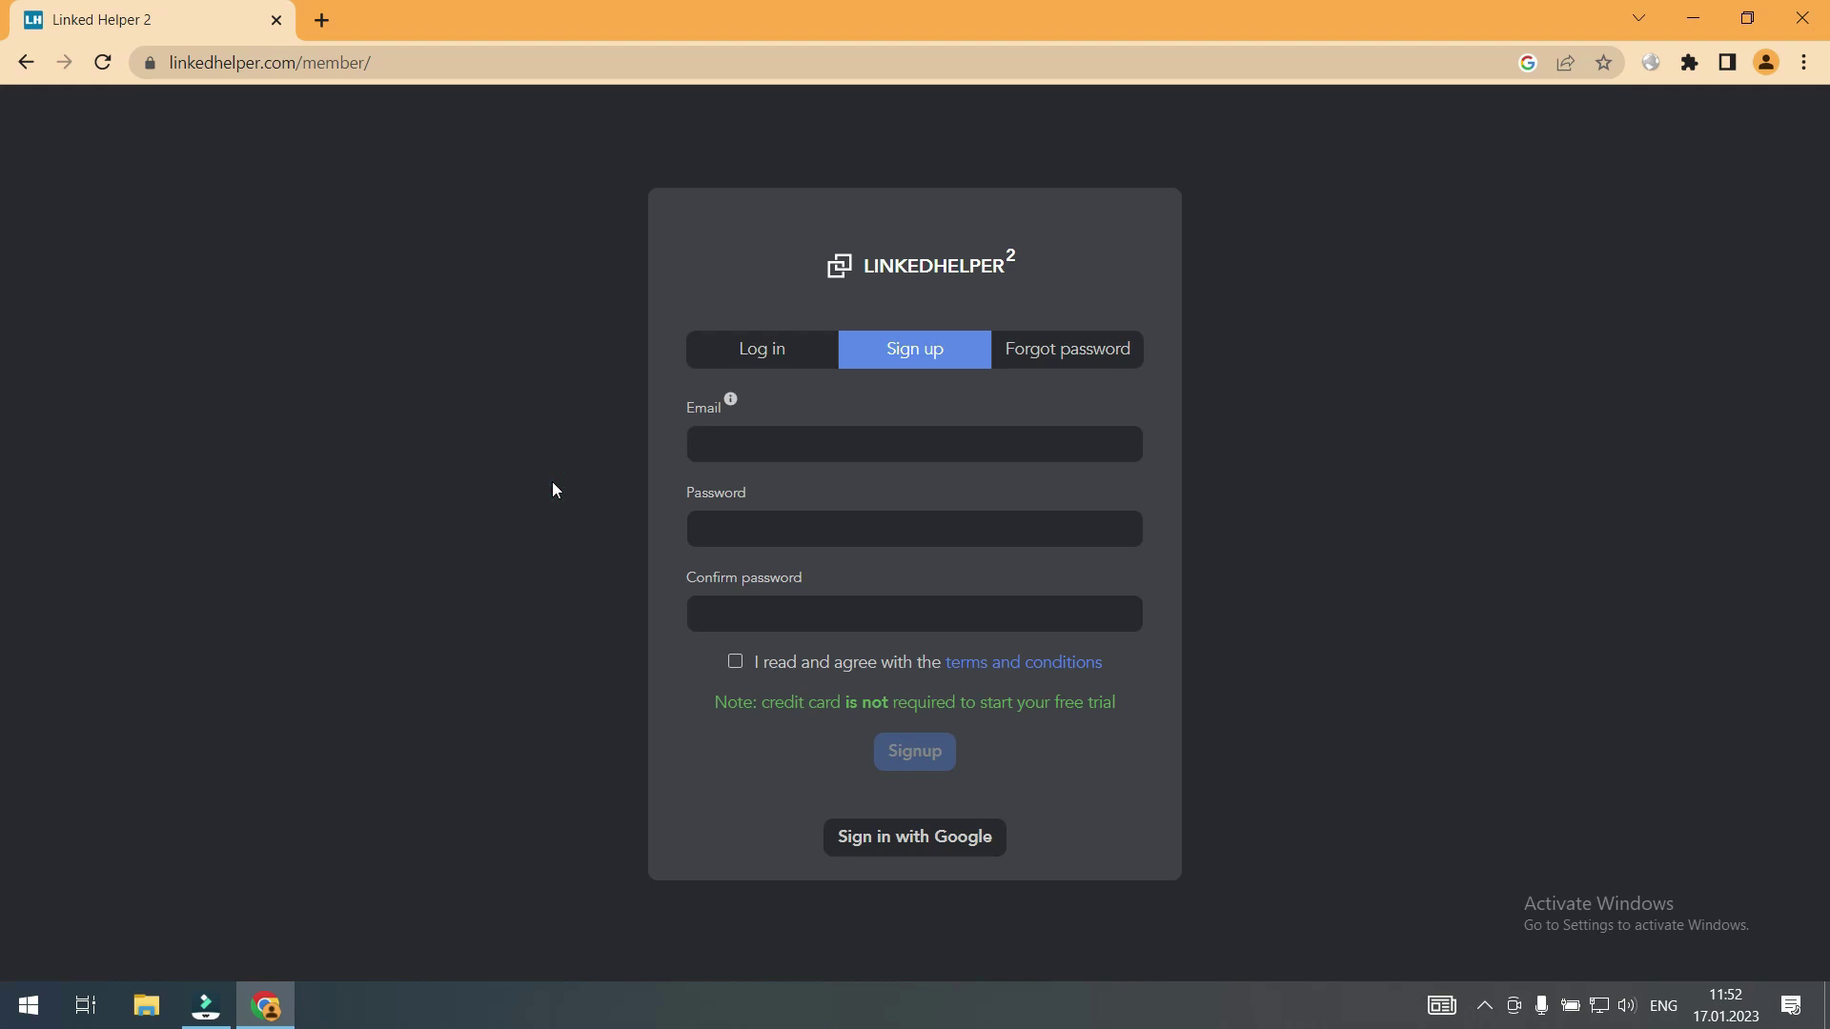
Step: Log in to the member area, download linked-helper (1).exe and run the installer
left_click(734, 356)
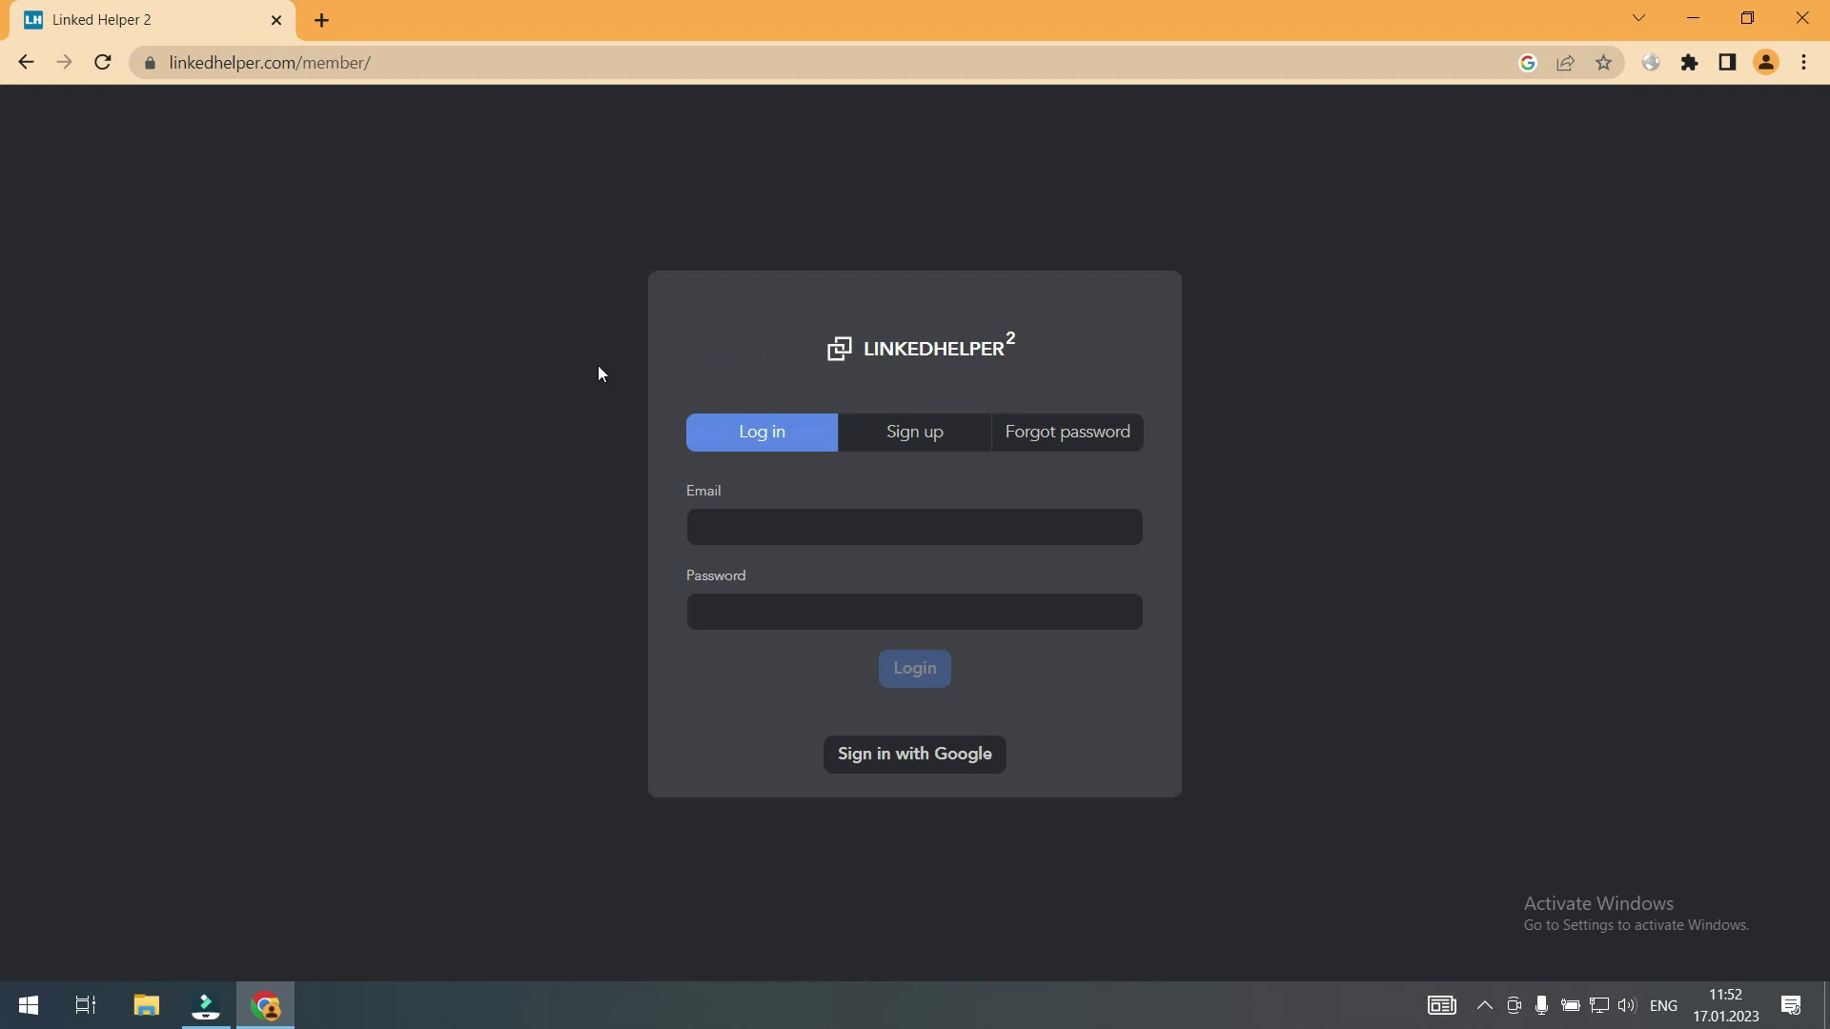
left_click(858, 527)
type("ostma")
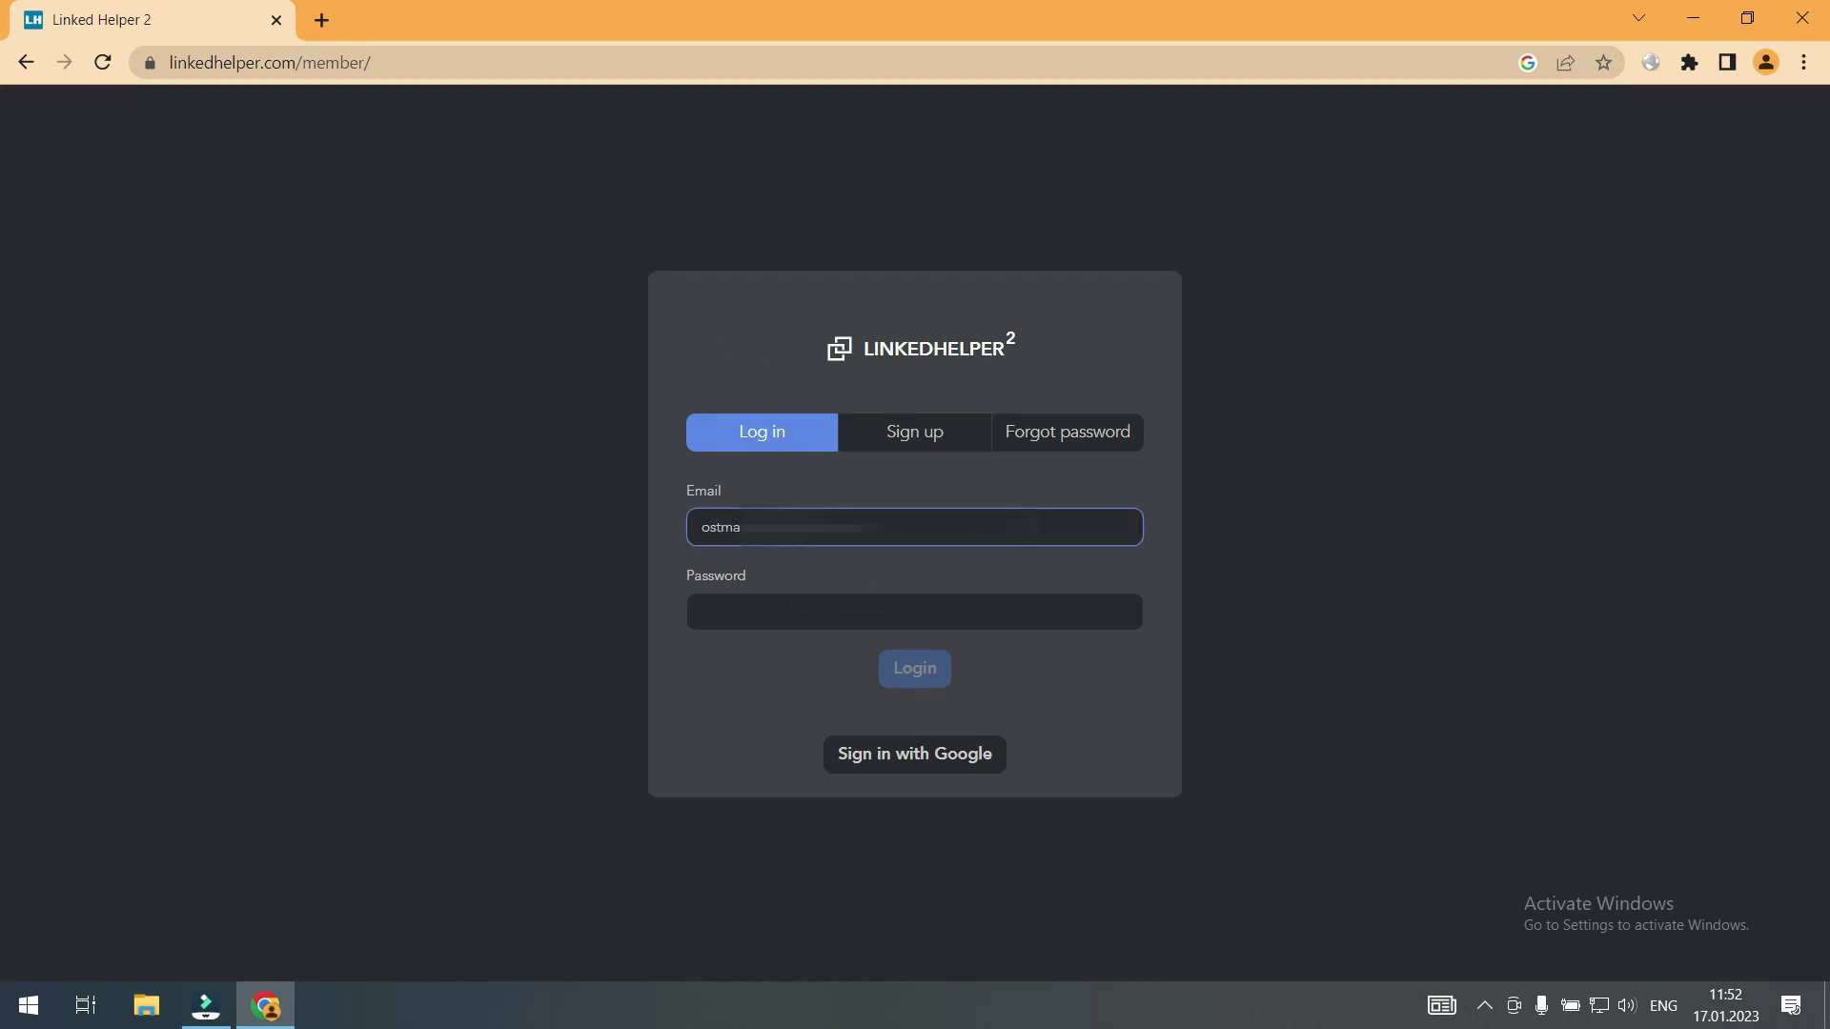
left_click(858, 620)
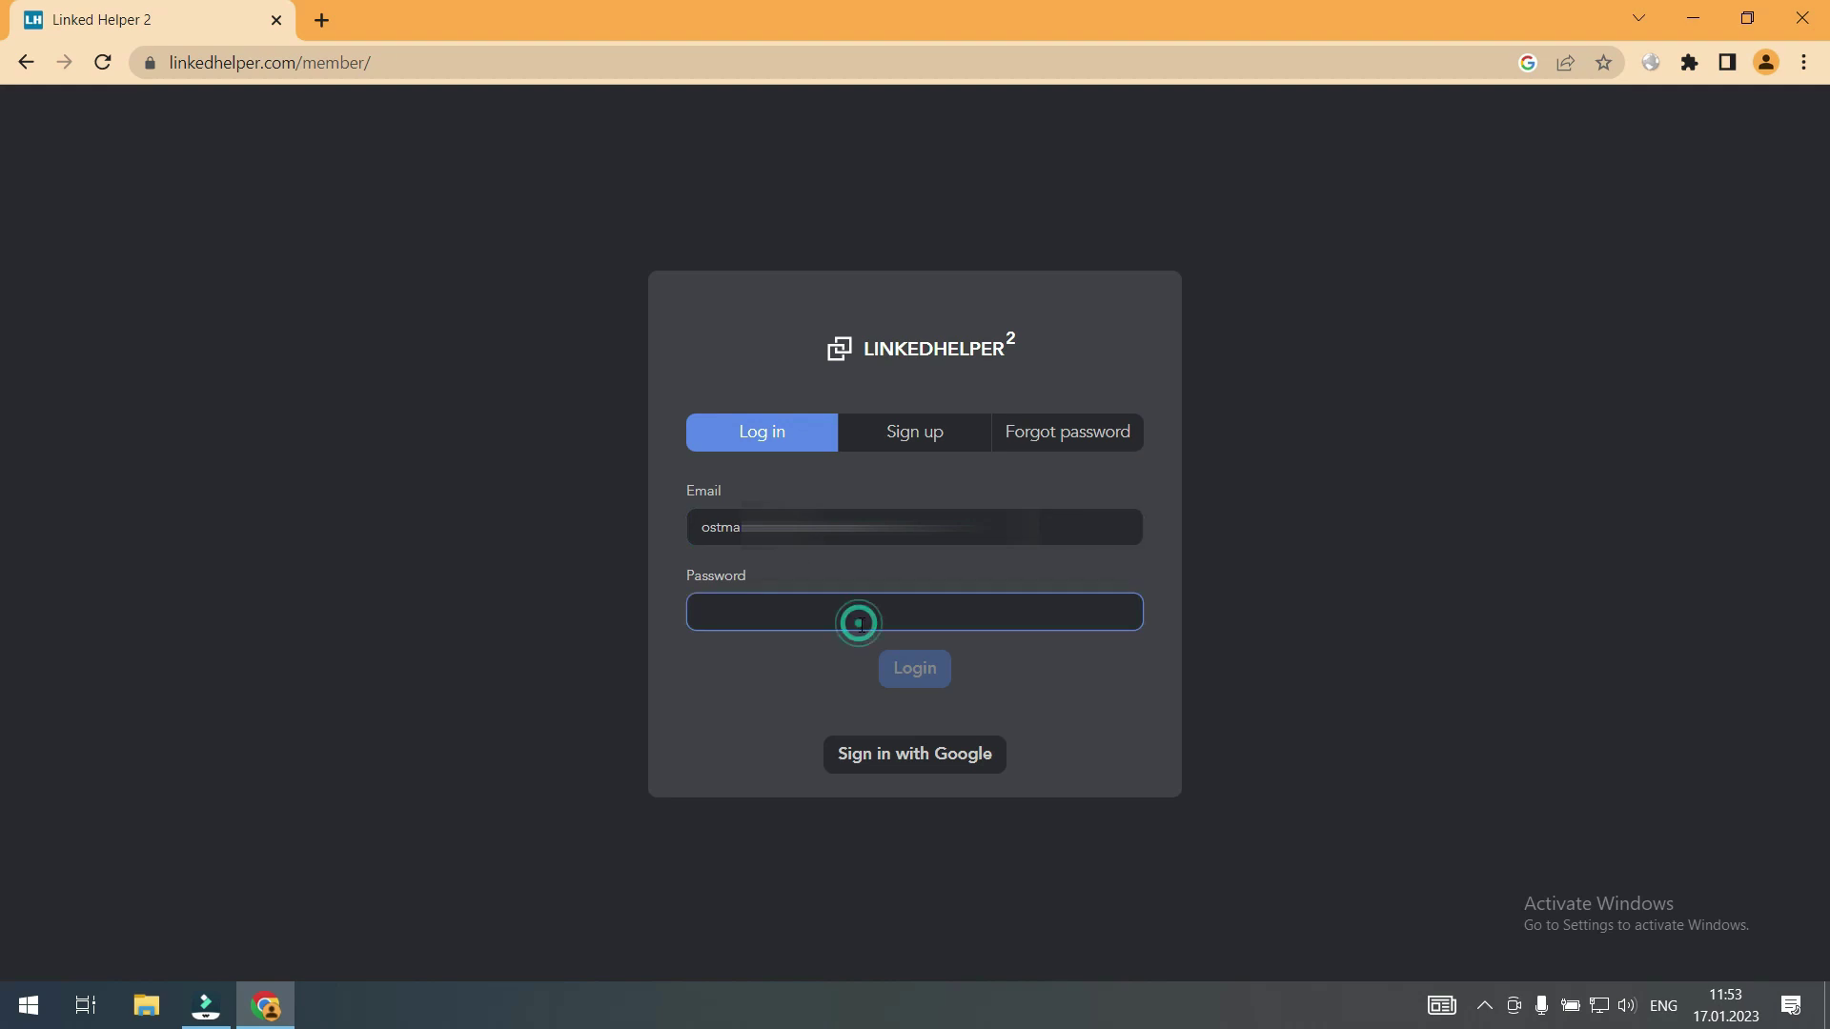
type("••••••••••")
key("Return")
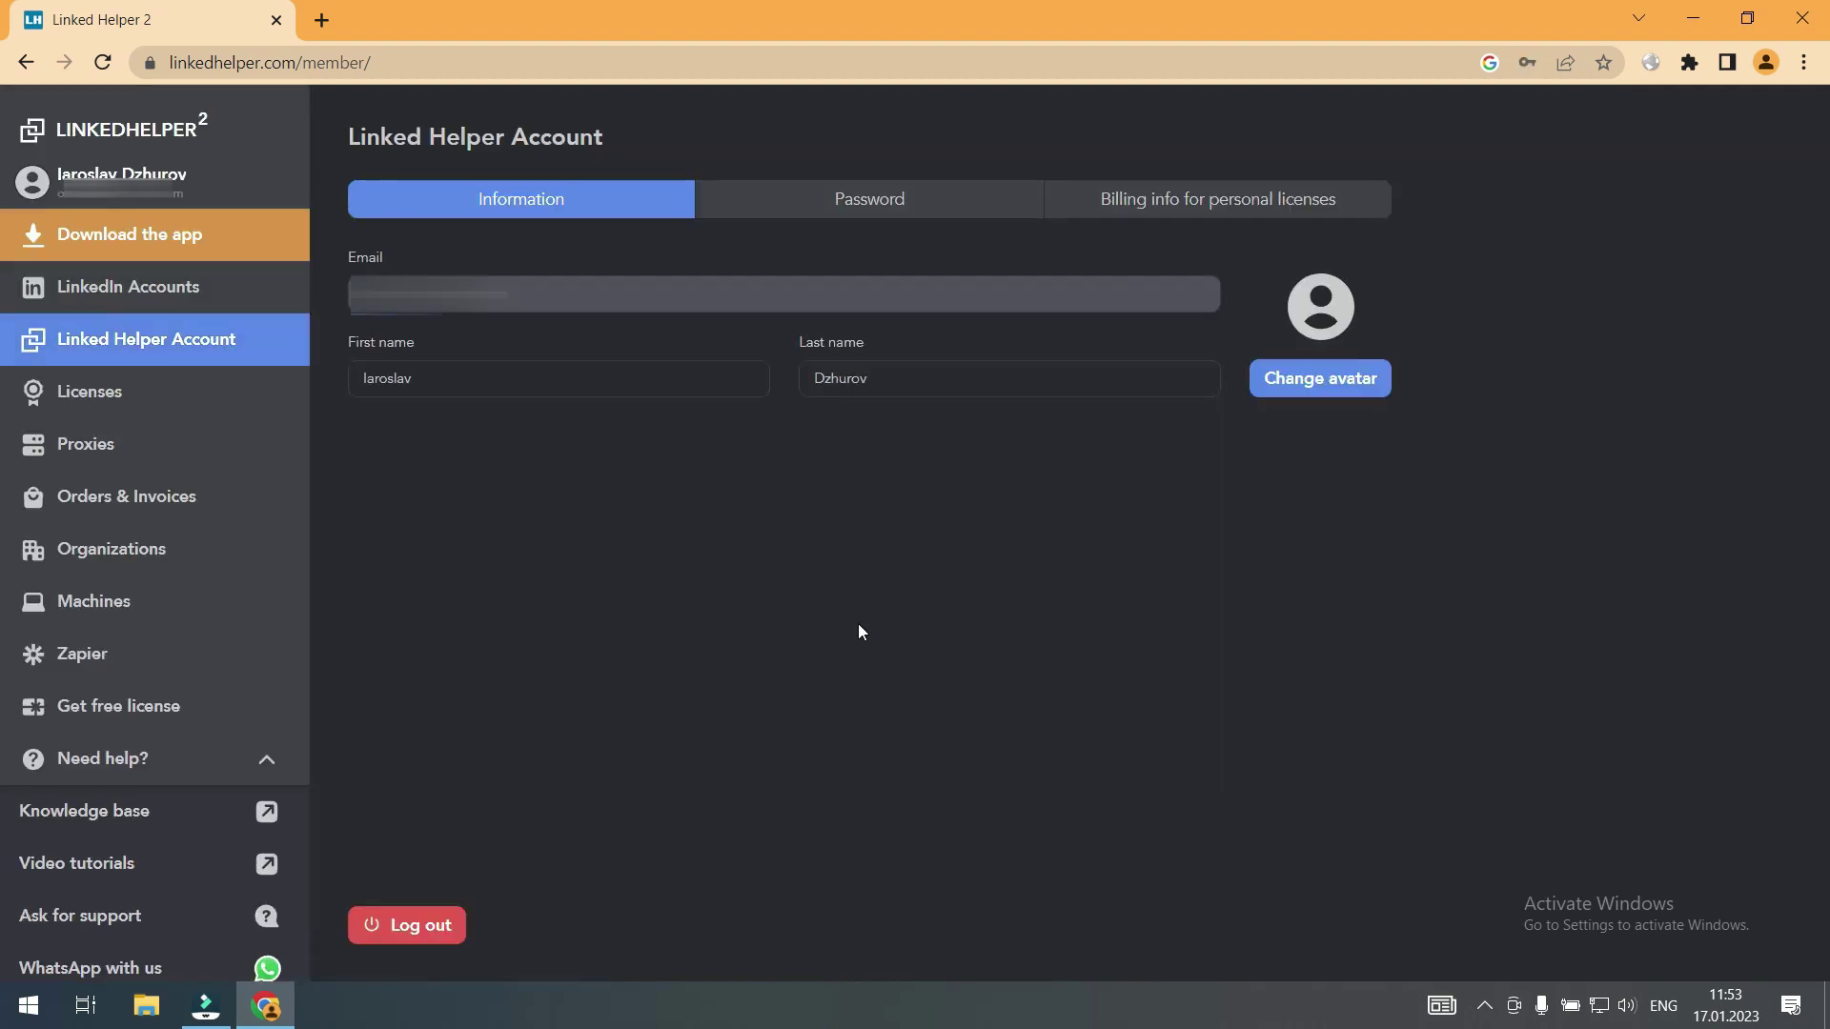
left_click(136, 235)
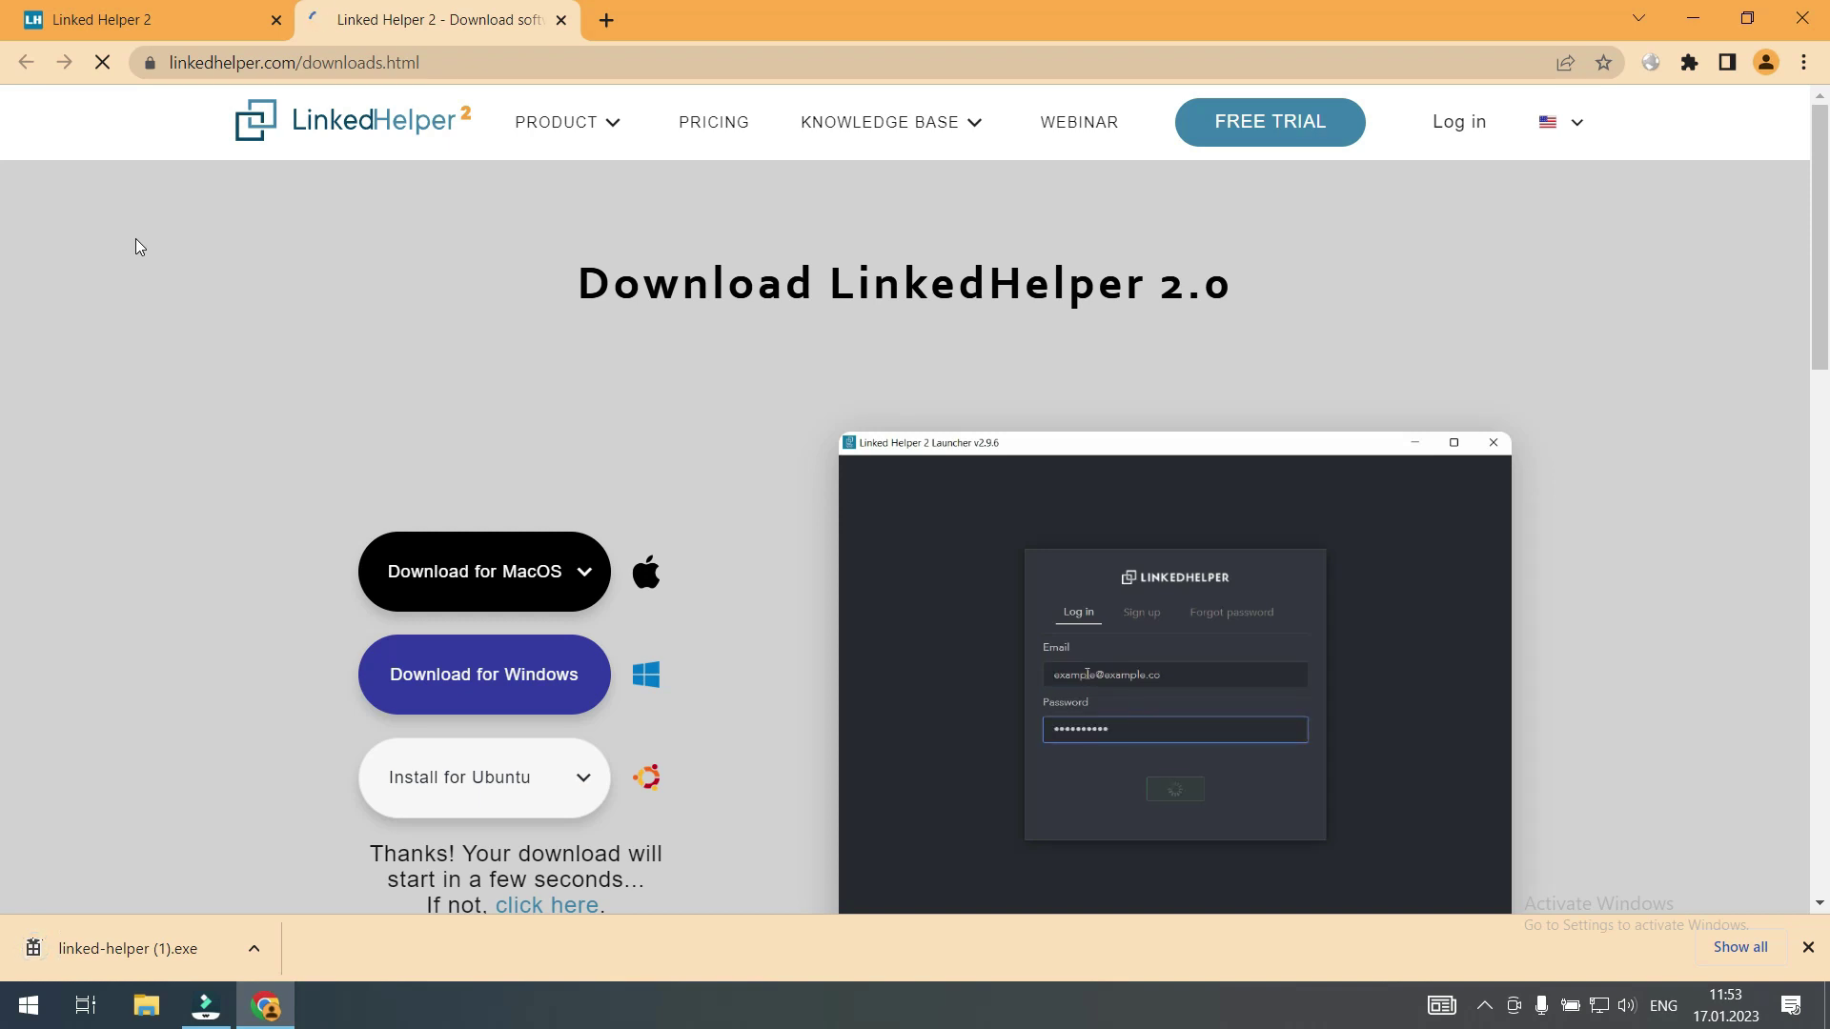
left_click(202, 948)
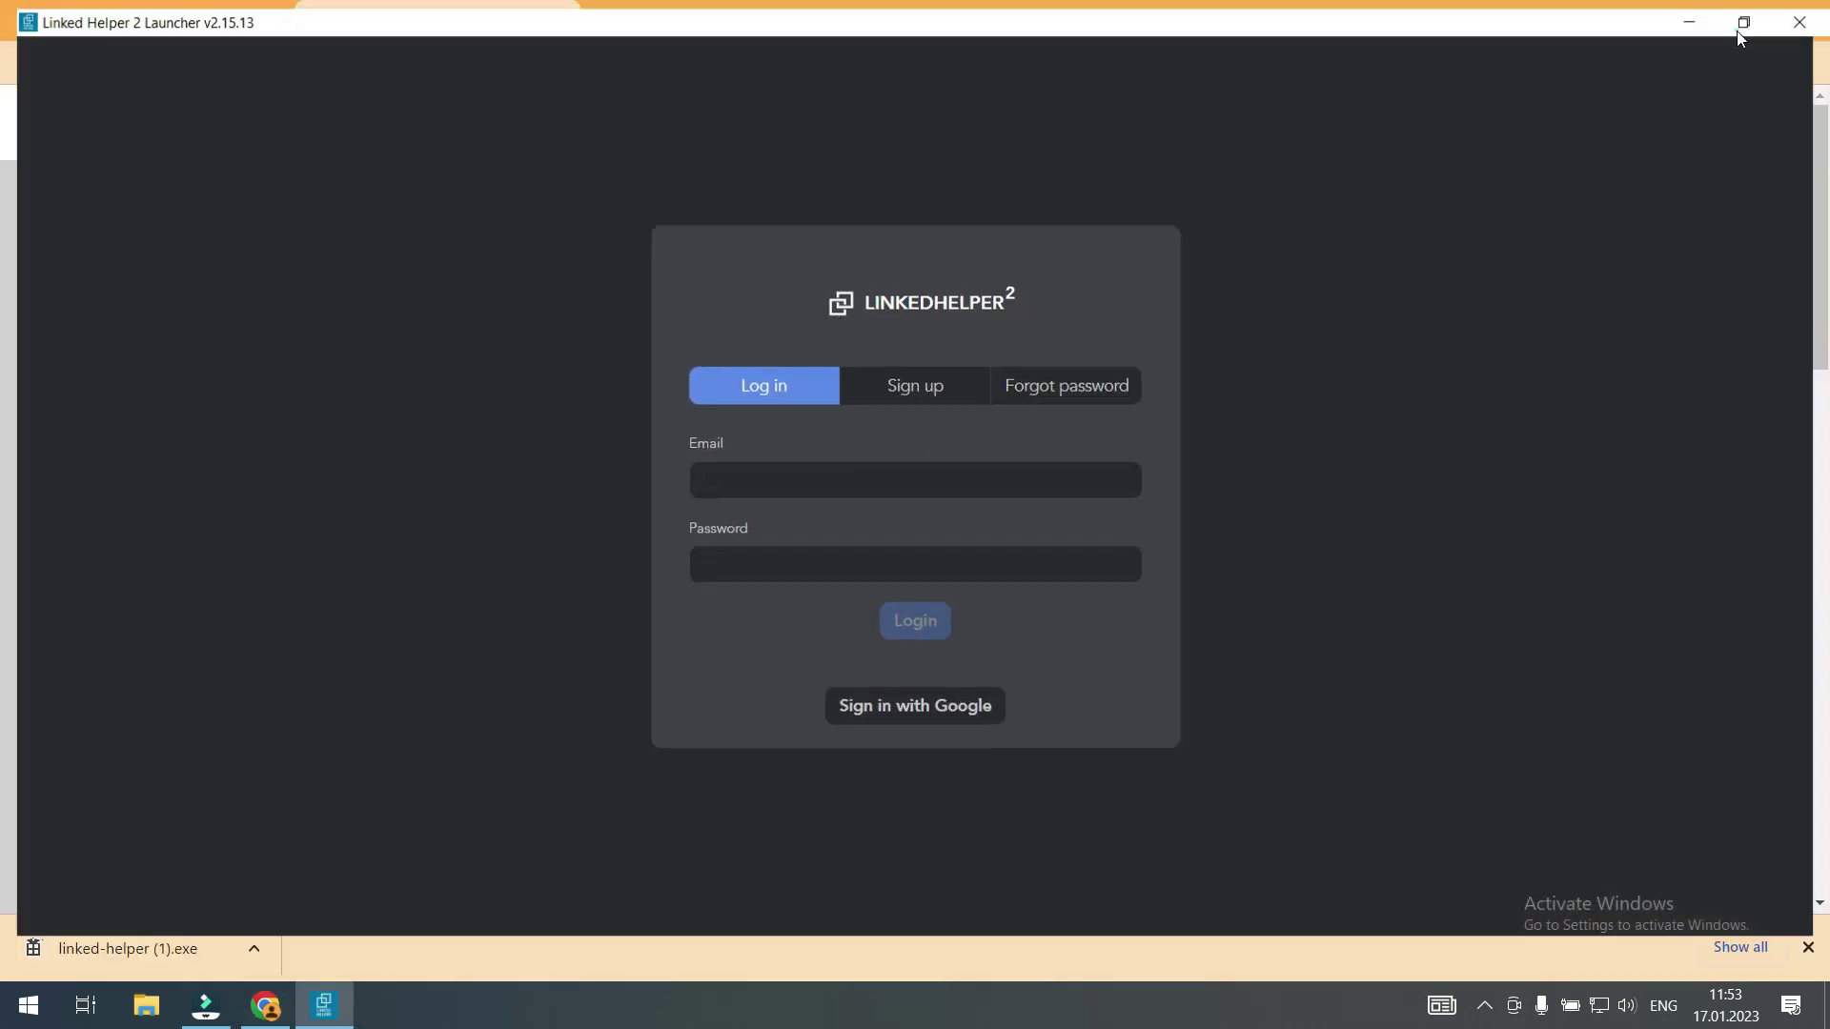
Step: Maximize the Launcher and log in with the account e-mail and password
left_click(1738, 32)
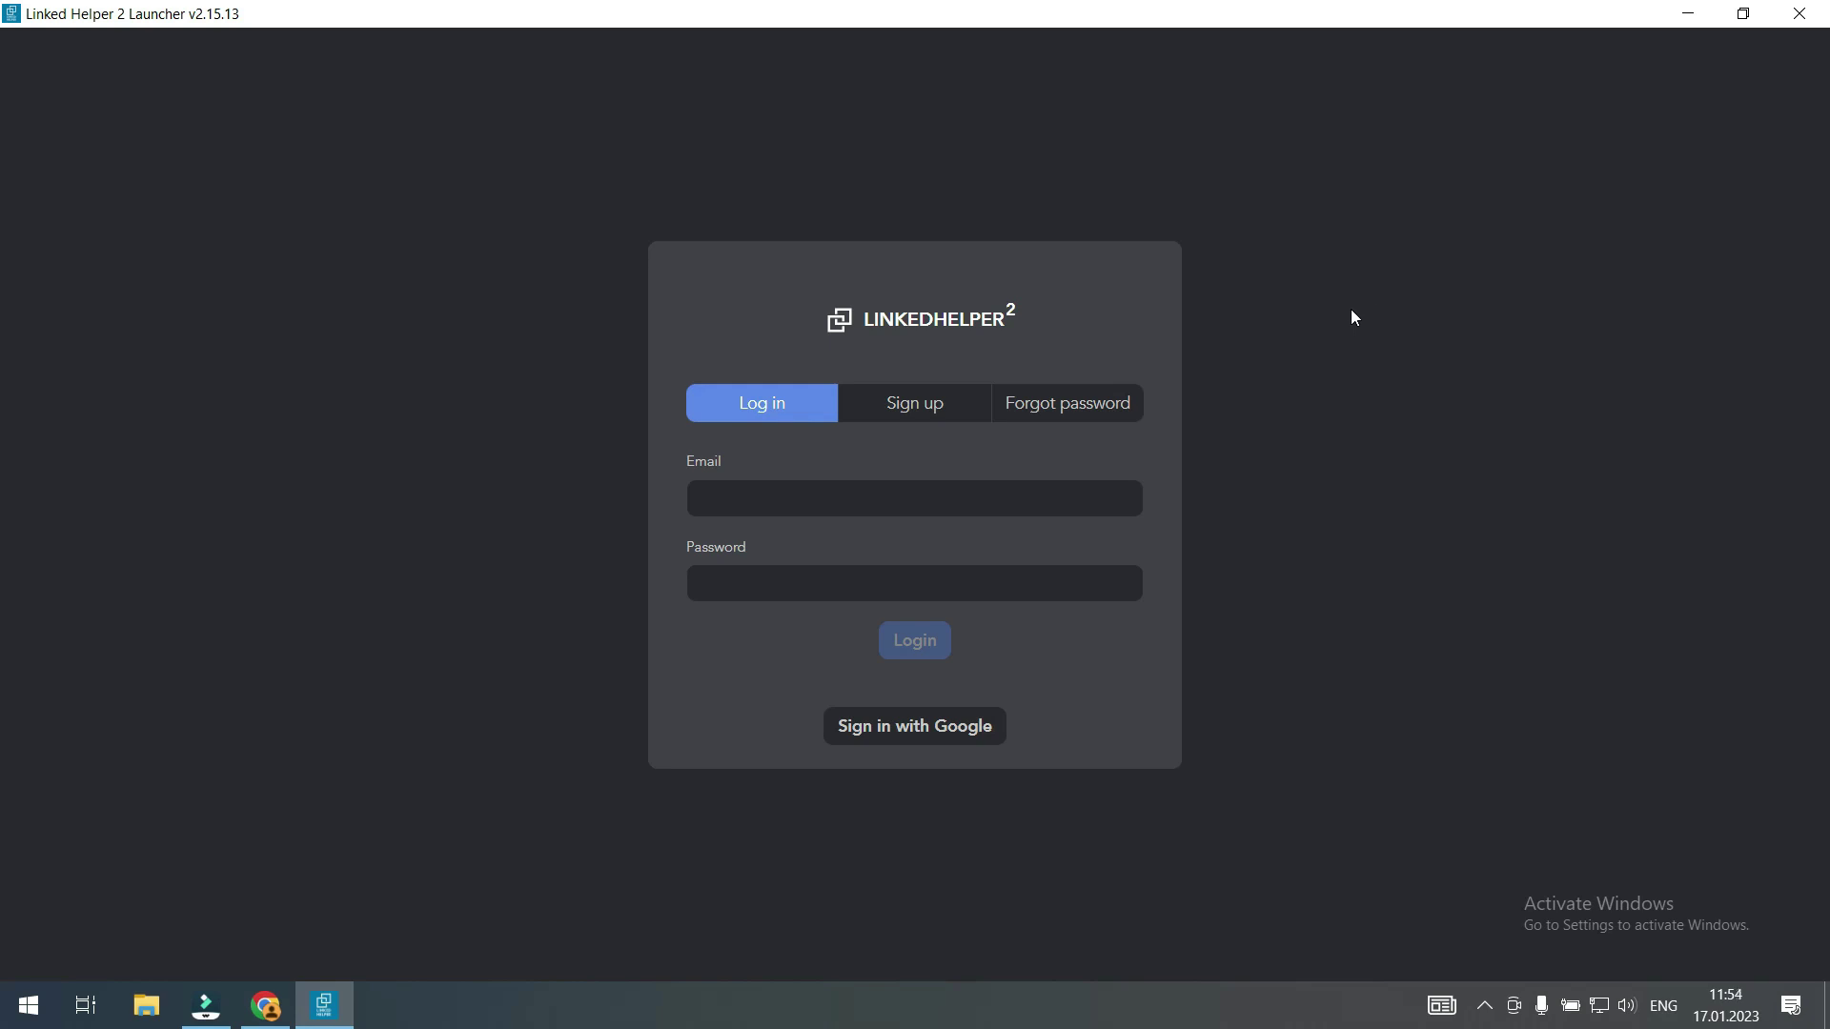
left_click(964, 484)
key("ctrl+v")
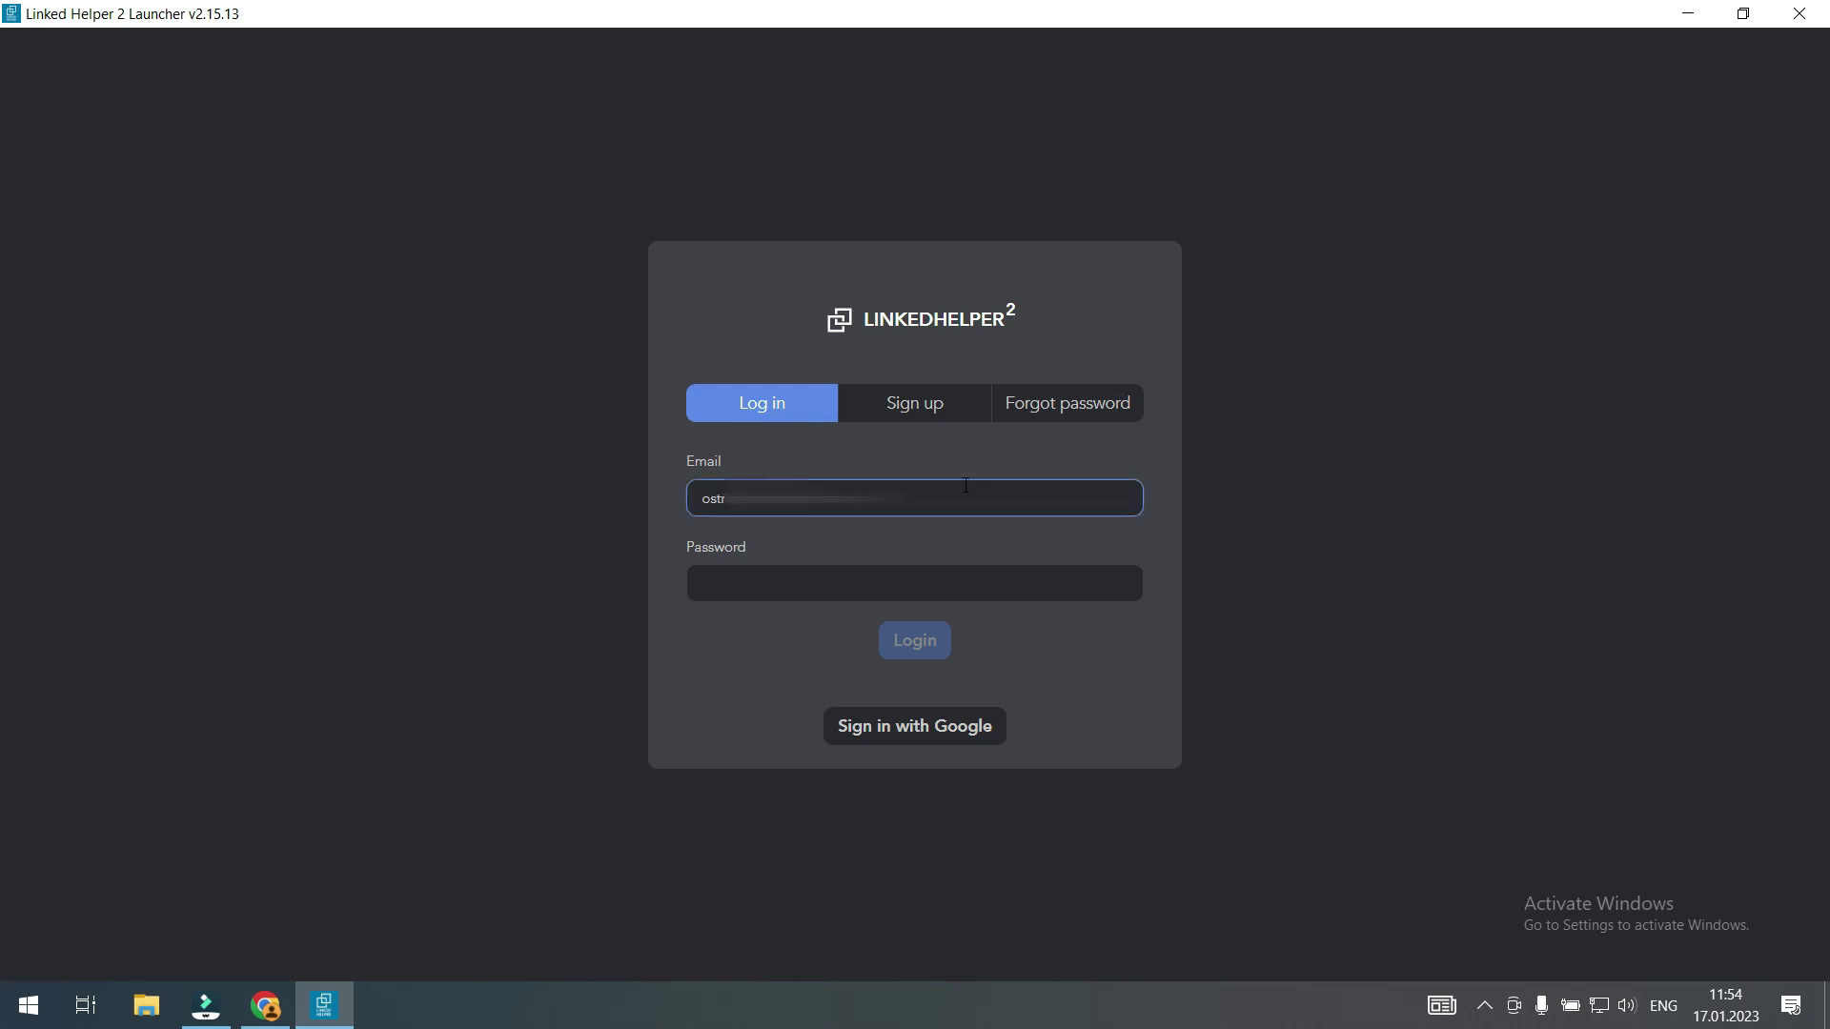
left_click(900, 585)
type("•••••••••••")
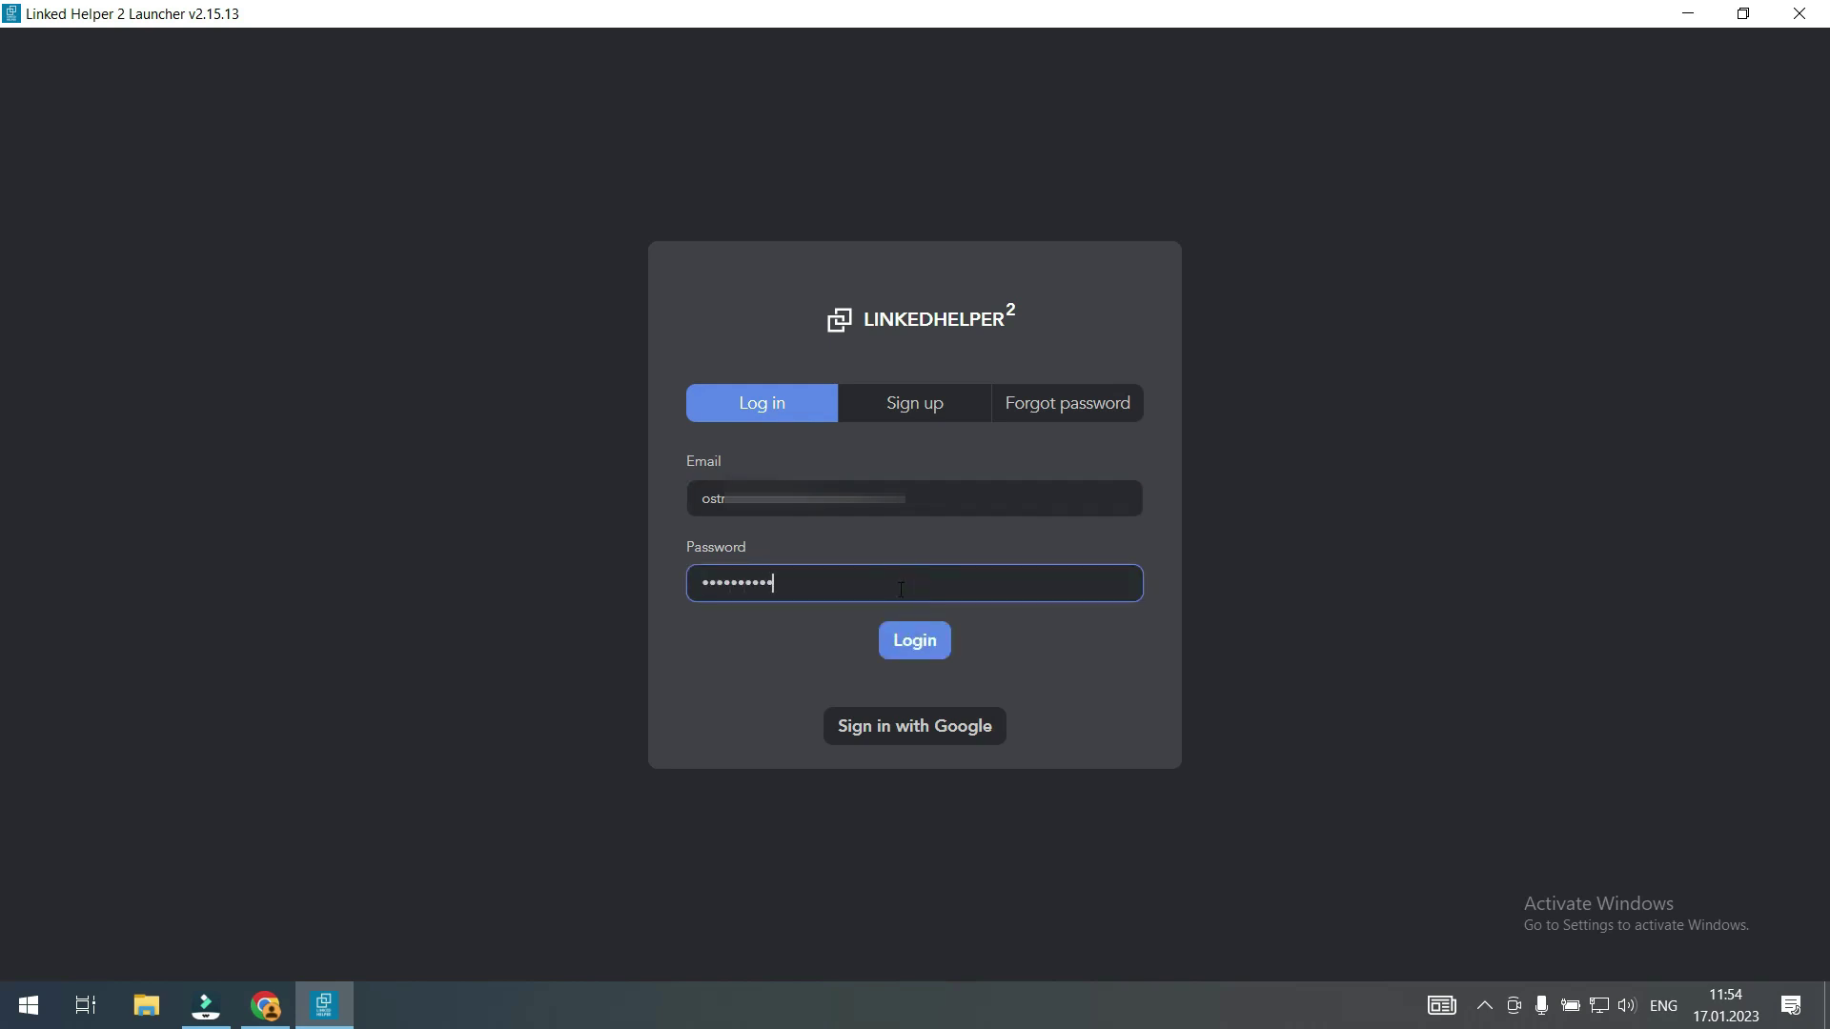
key("Return")
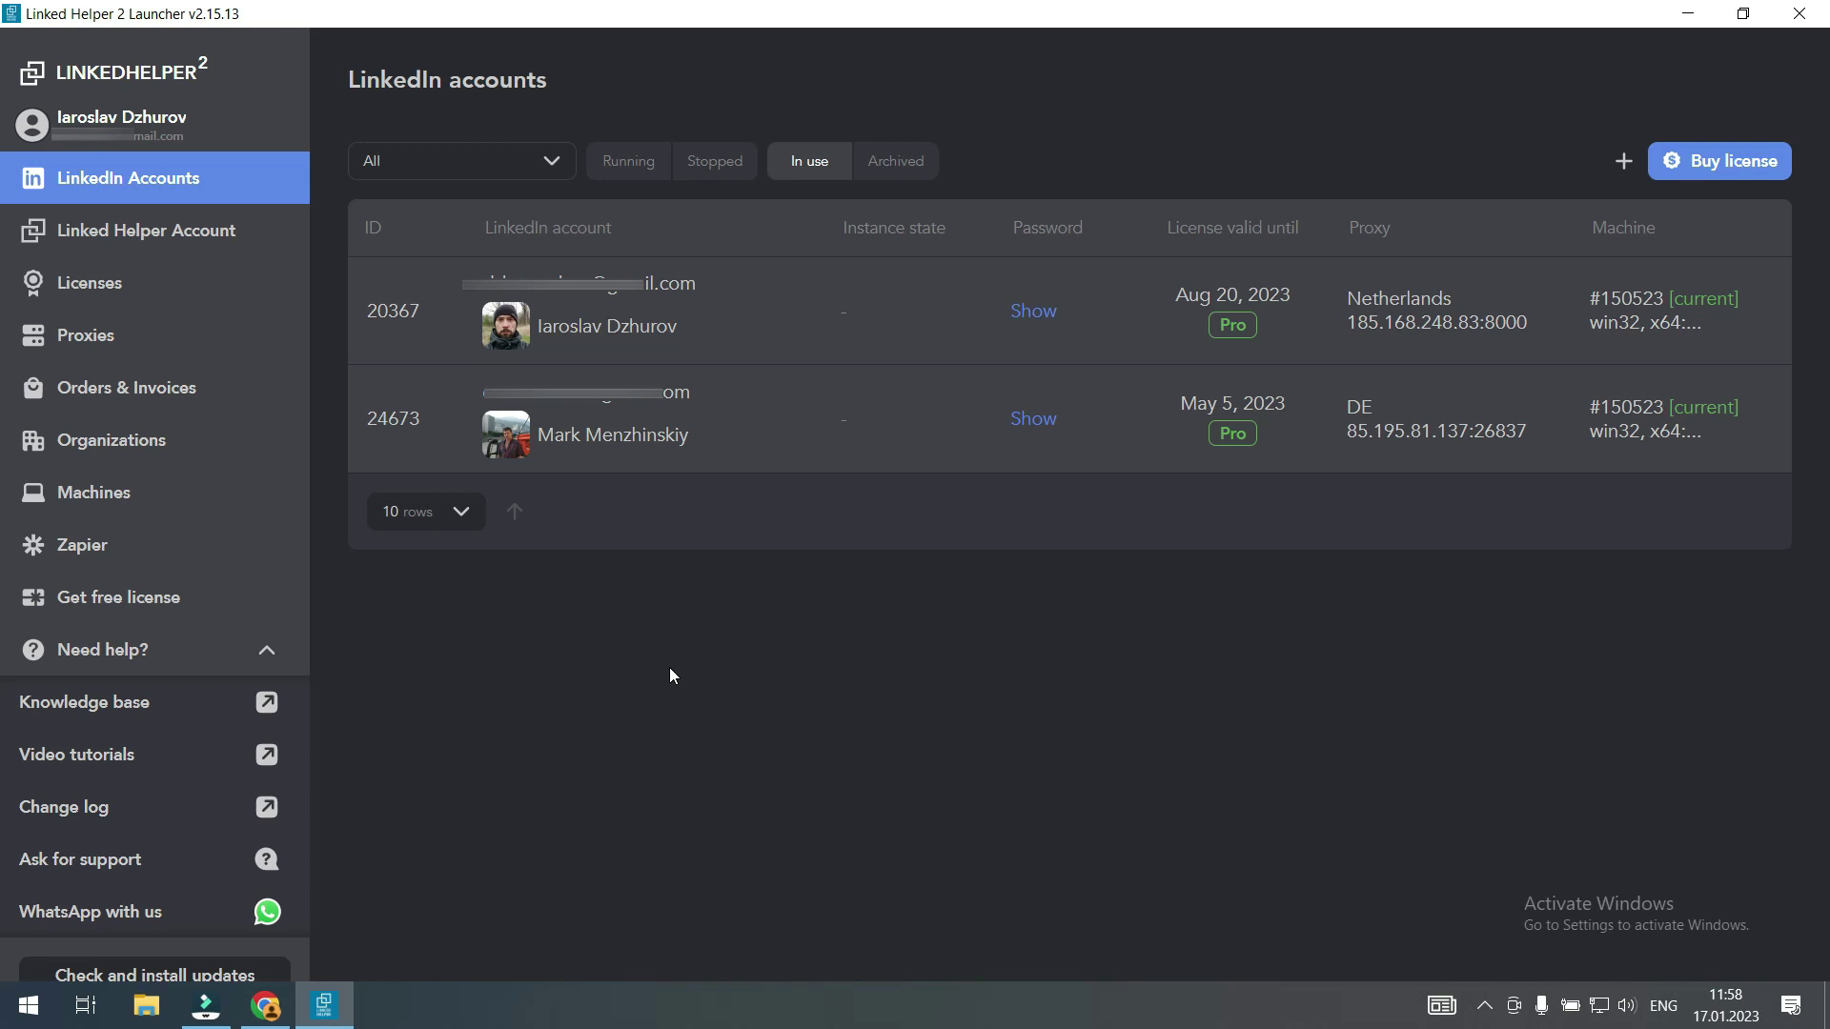
Step: Import the first account's .lhd2 backup from the Backups from old PC folder
mouse_move(731, 326)
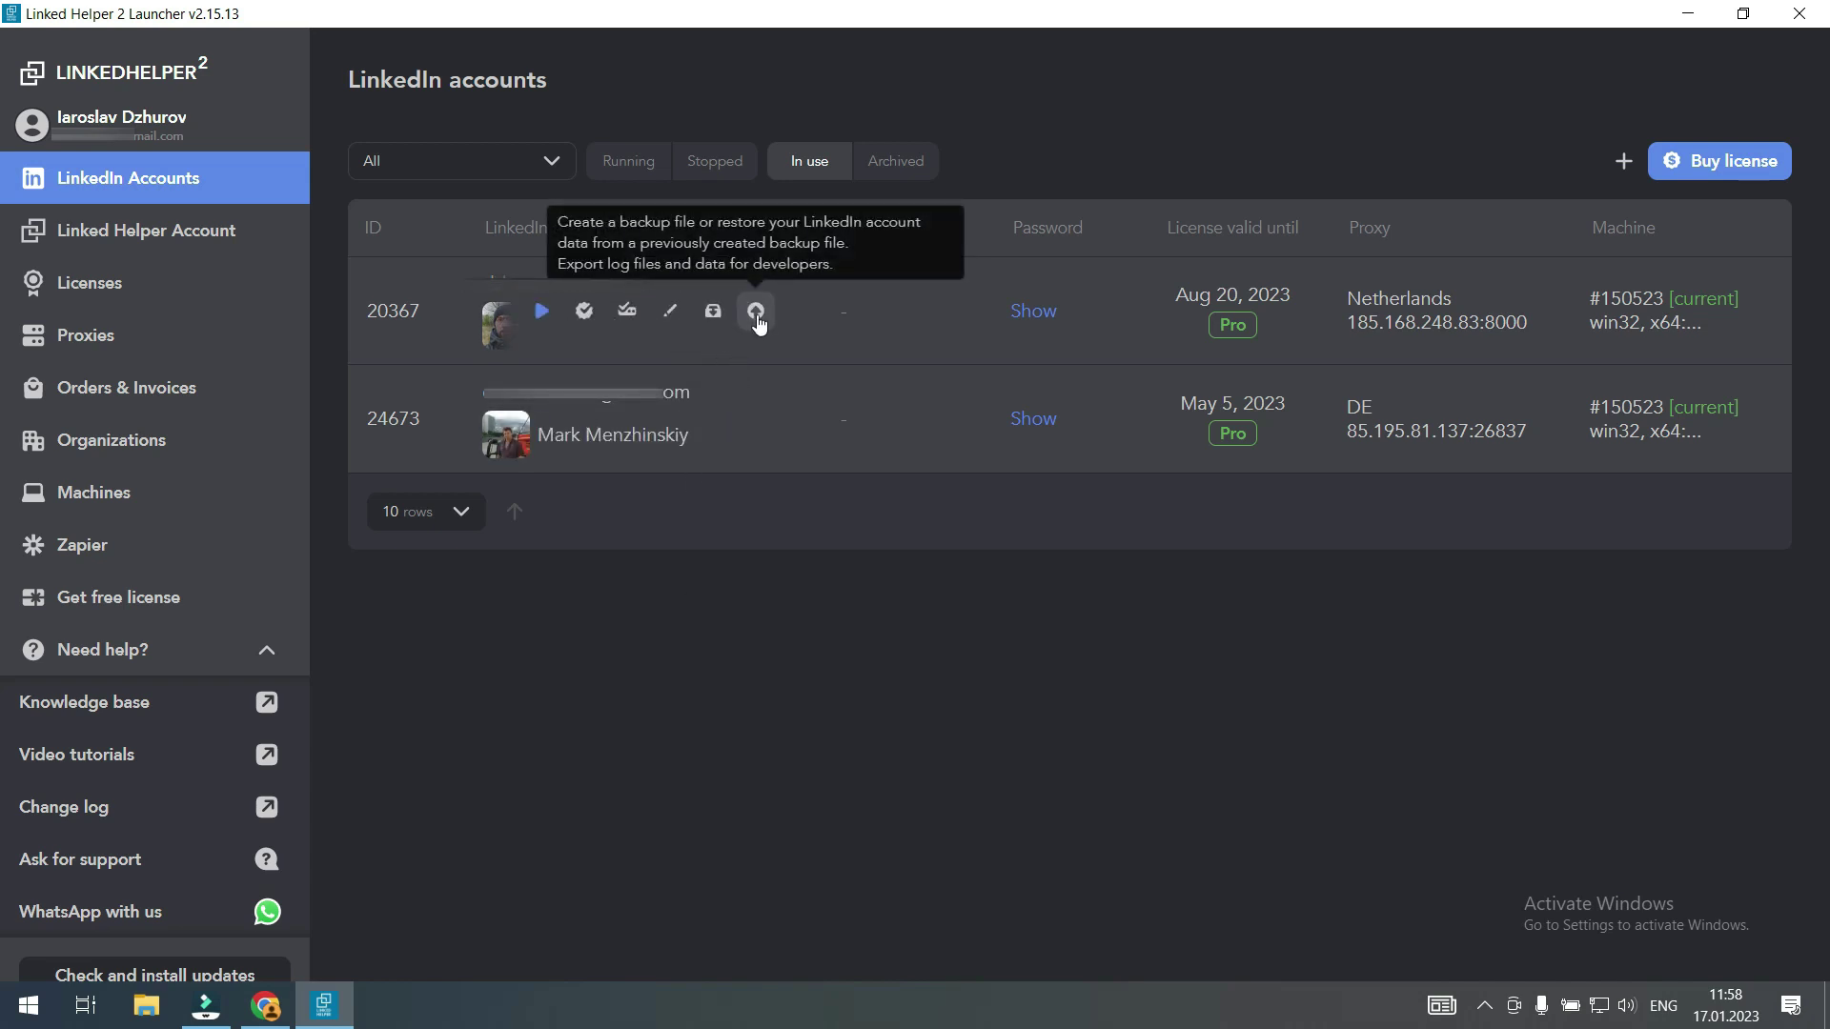
left_click(757, 314)
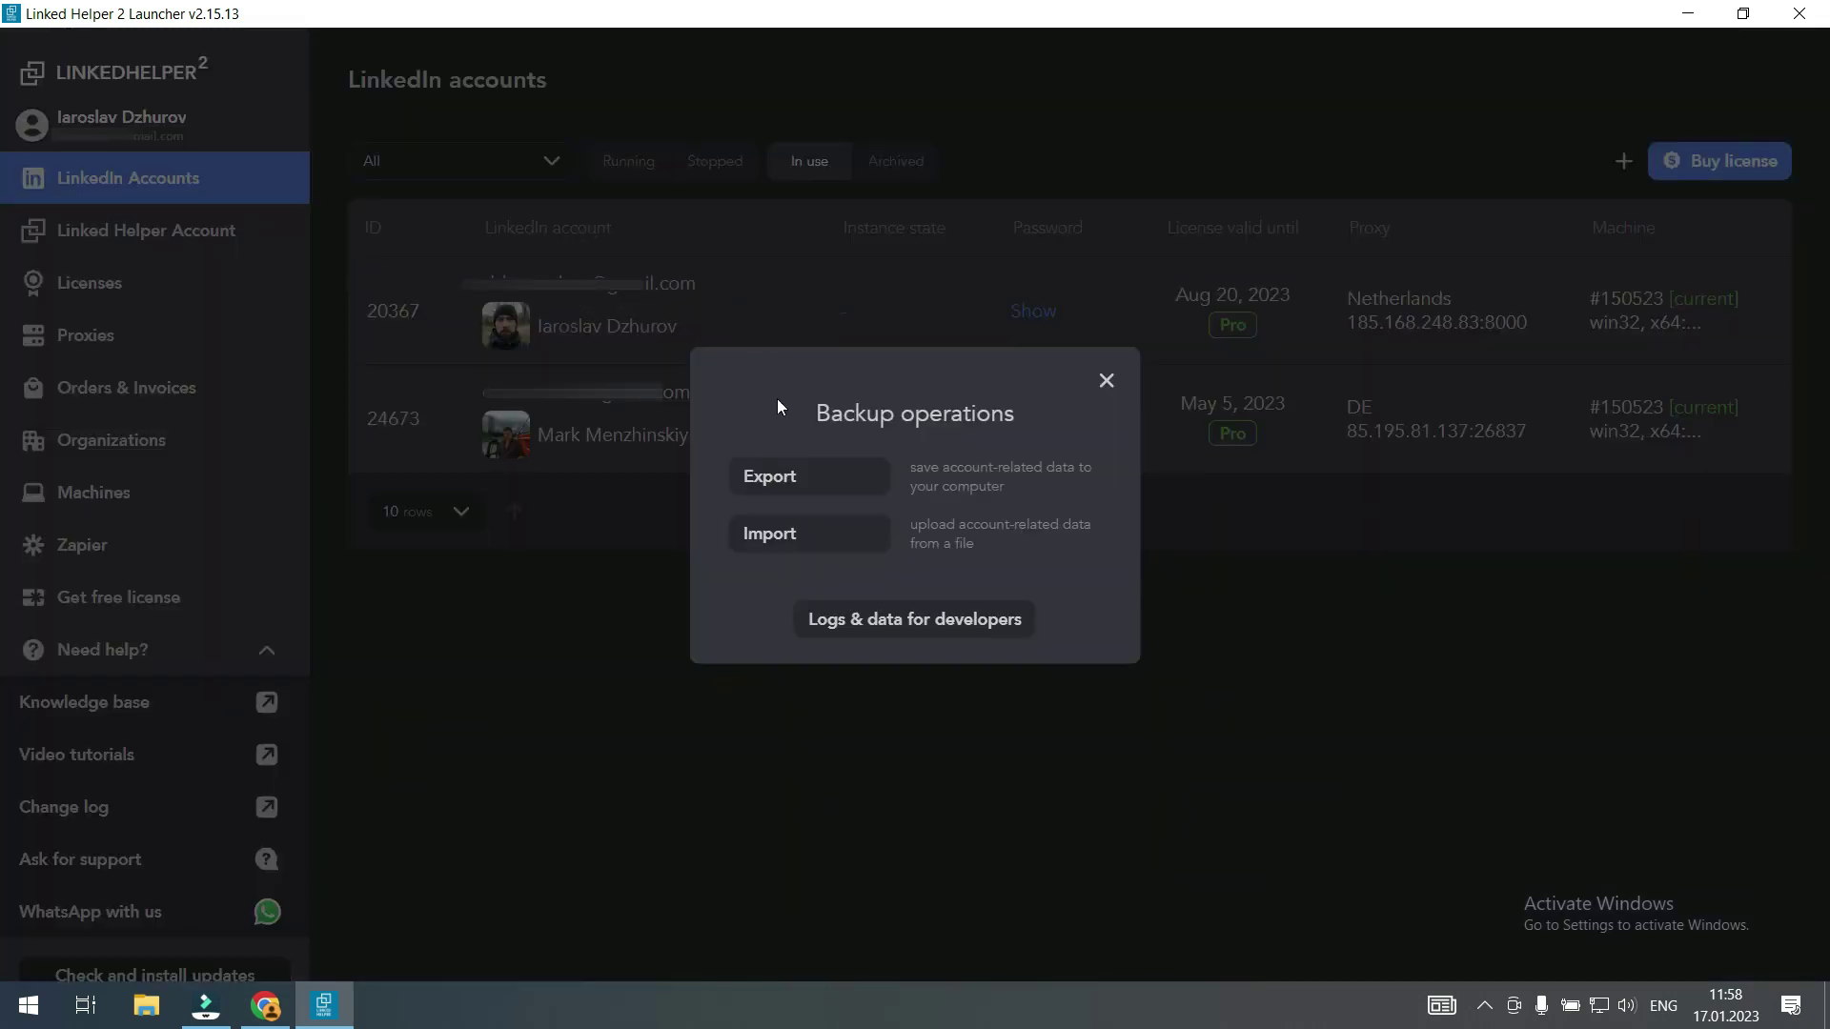
left_click(809, 539)
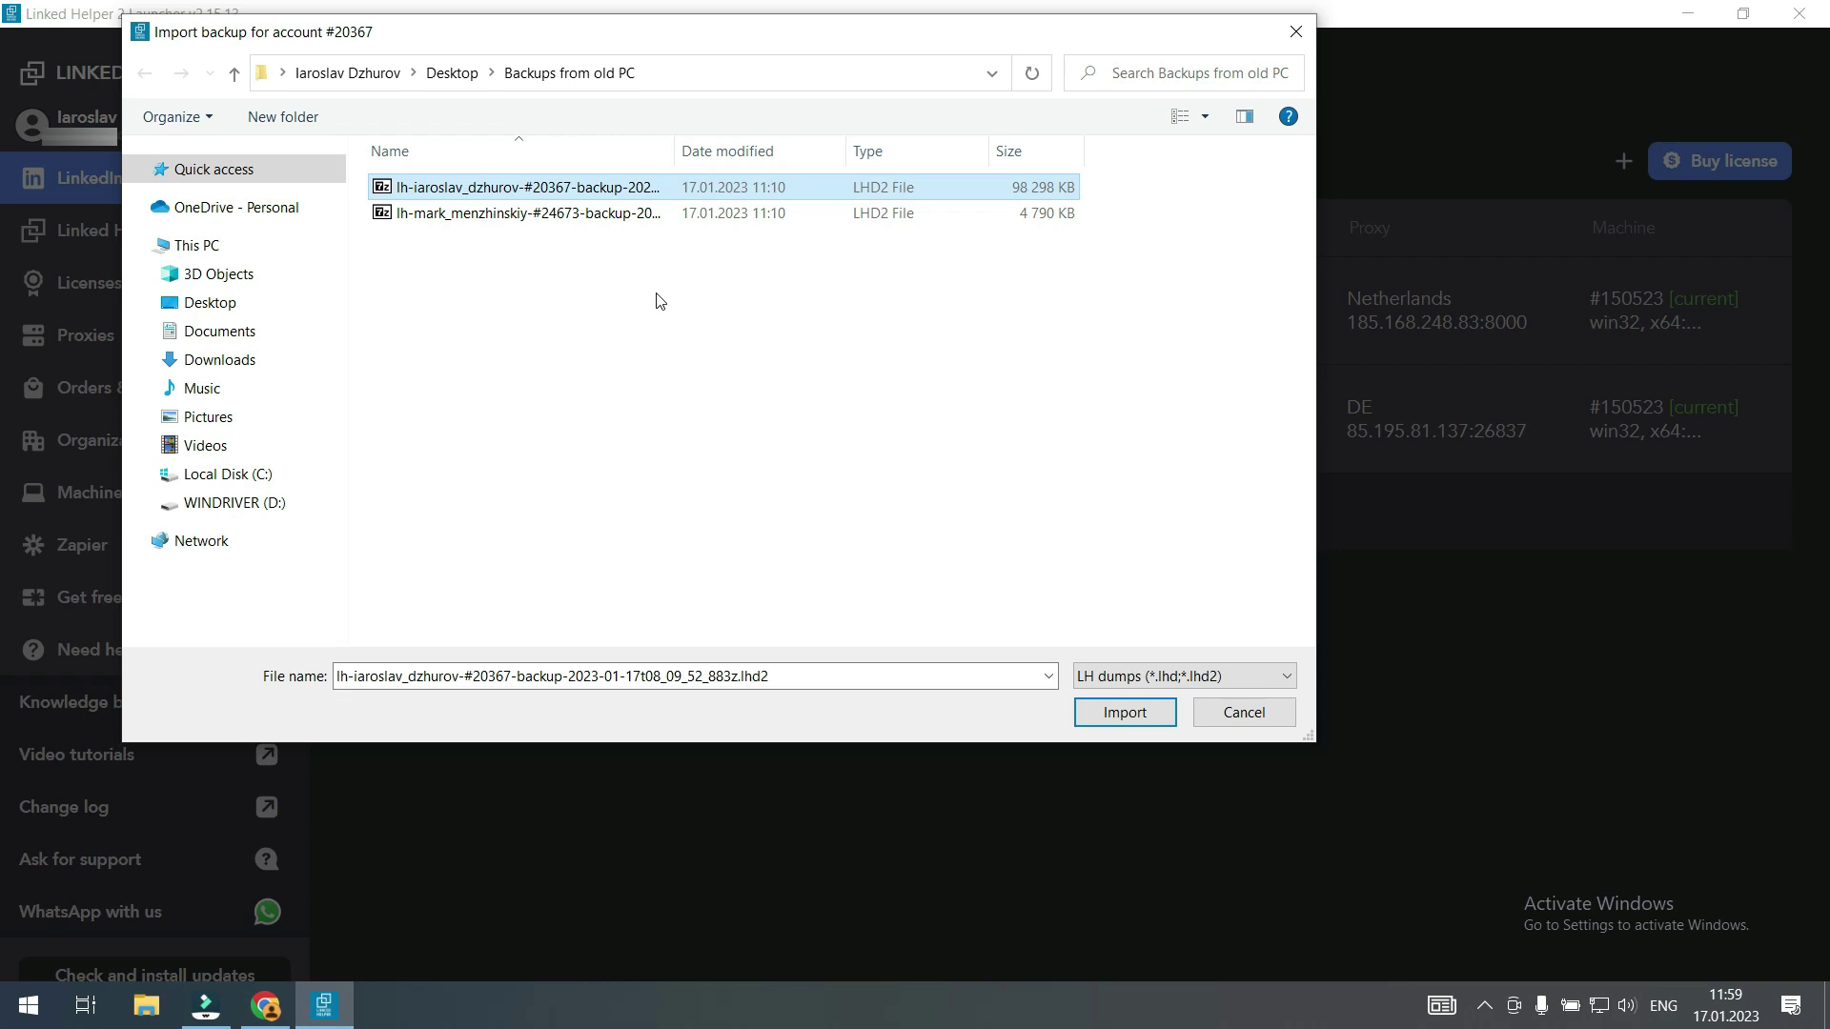
left_click(1135, 719)
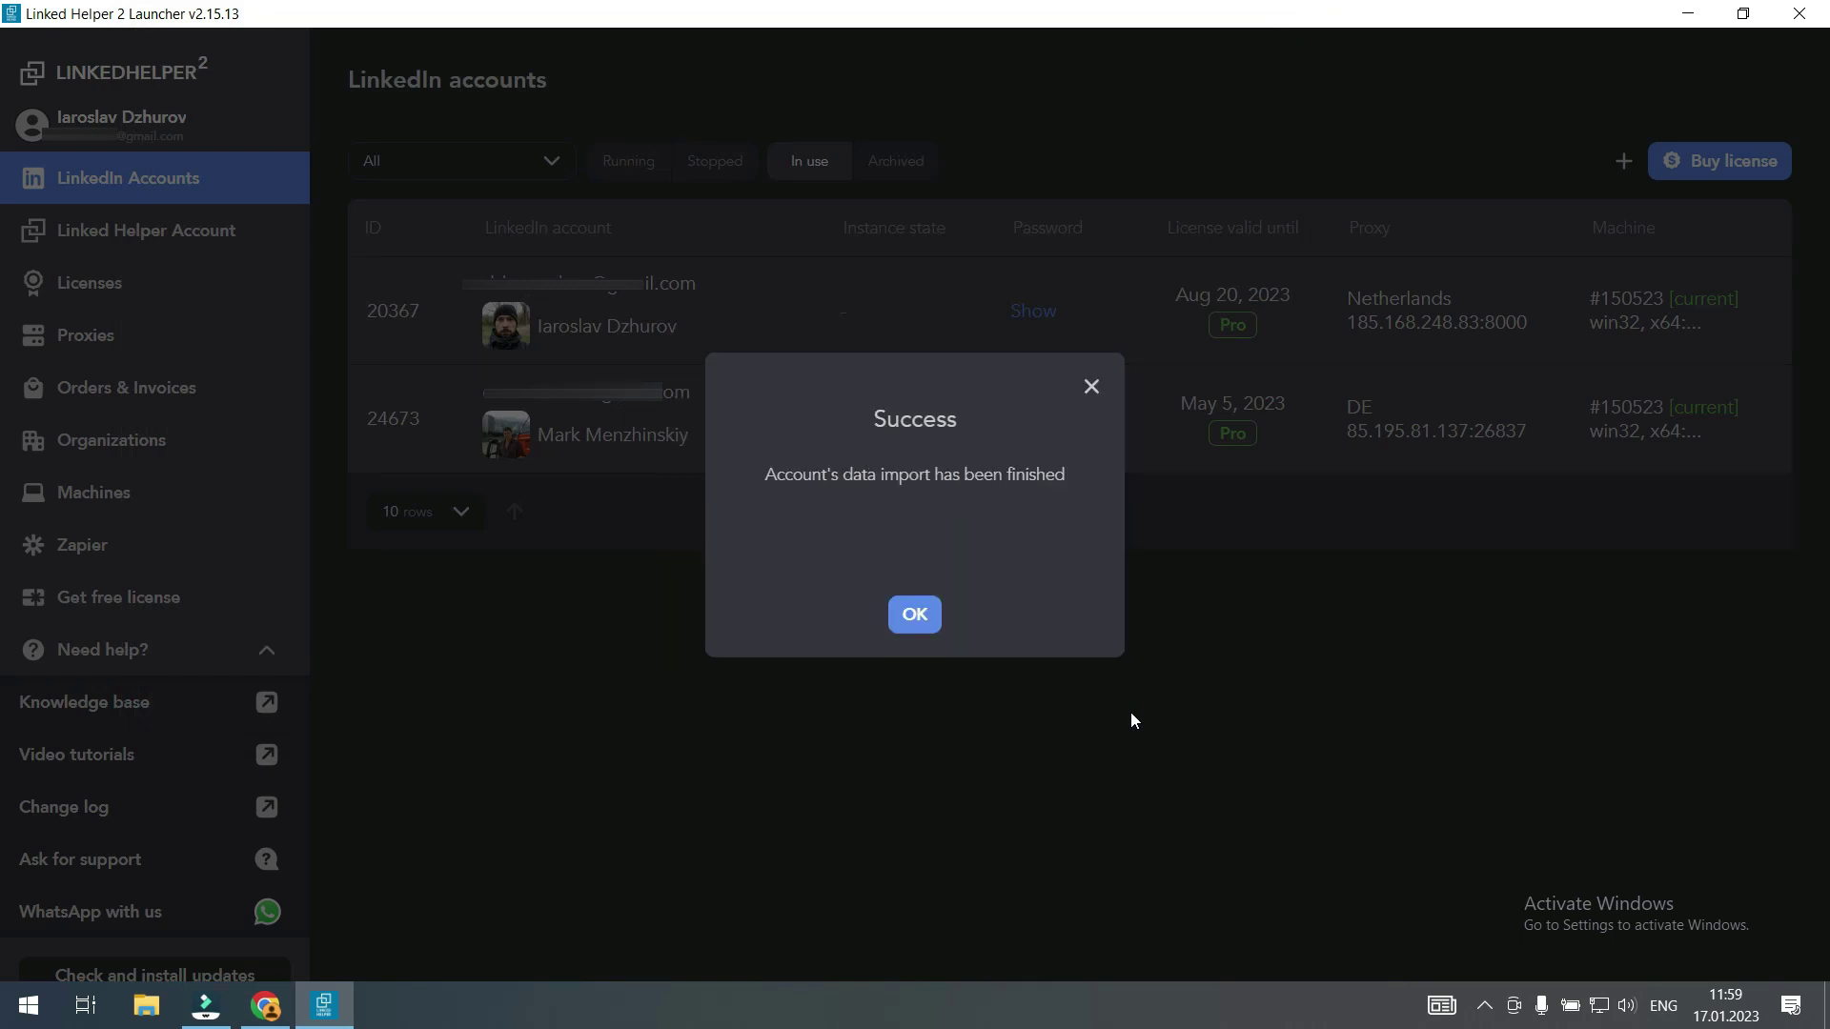
left_click(915, 615)
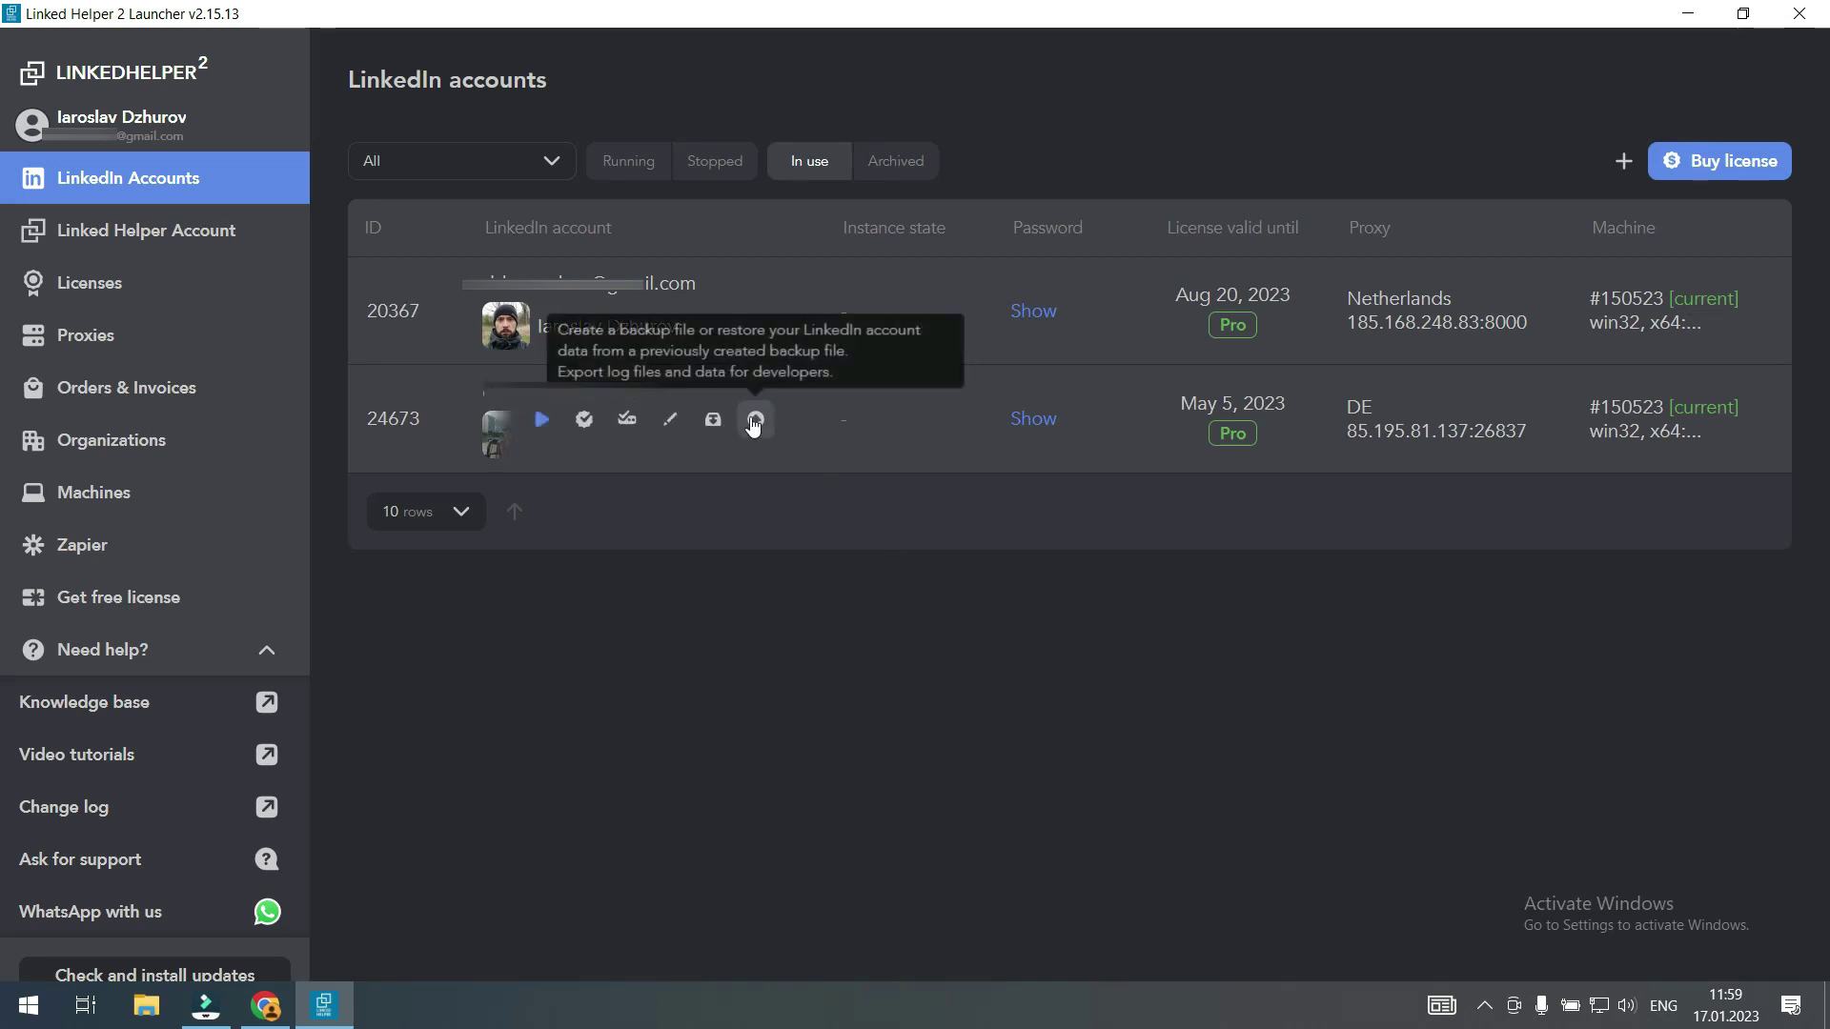
Step: Import the second account's .lhd2 backup file from the same folder
left_click(758, 421)
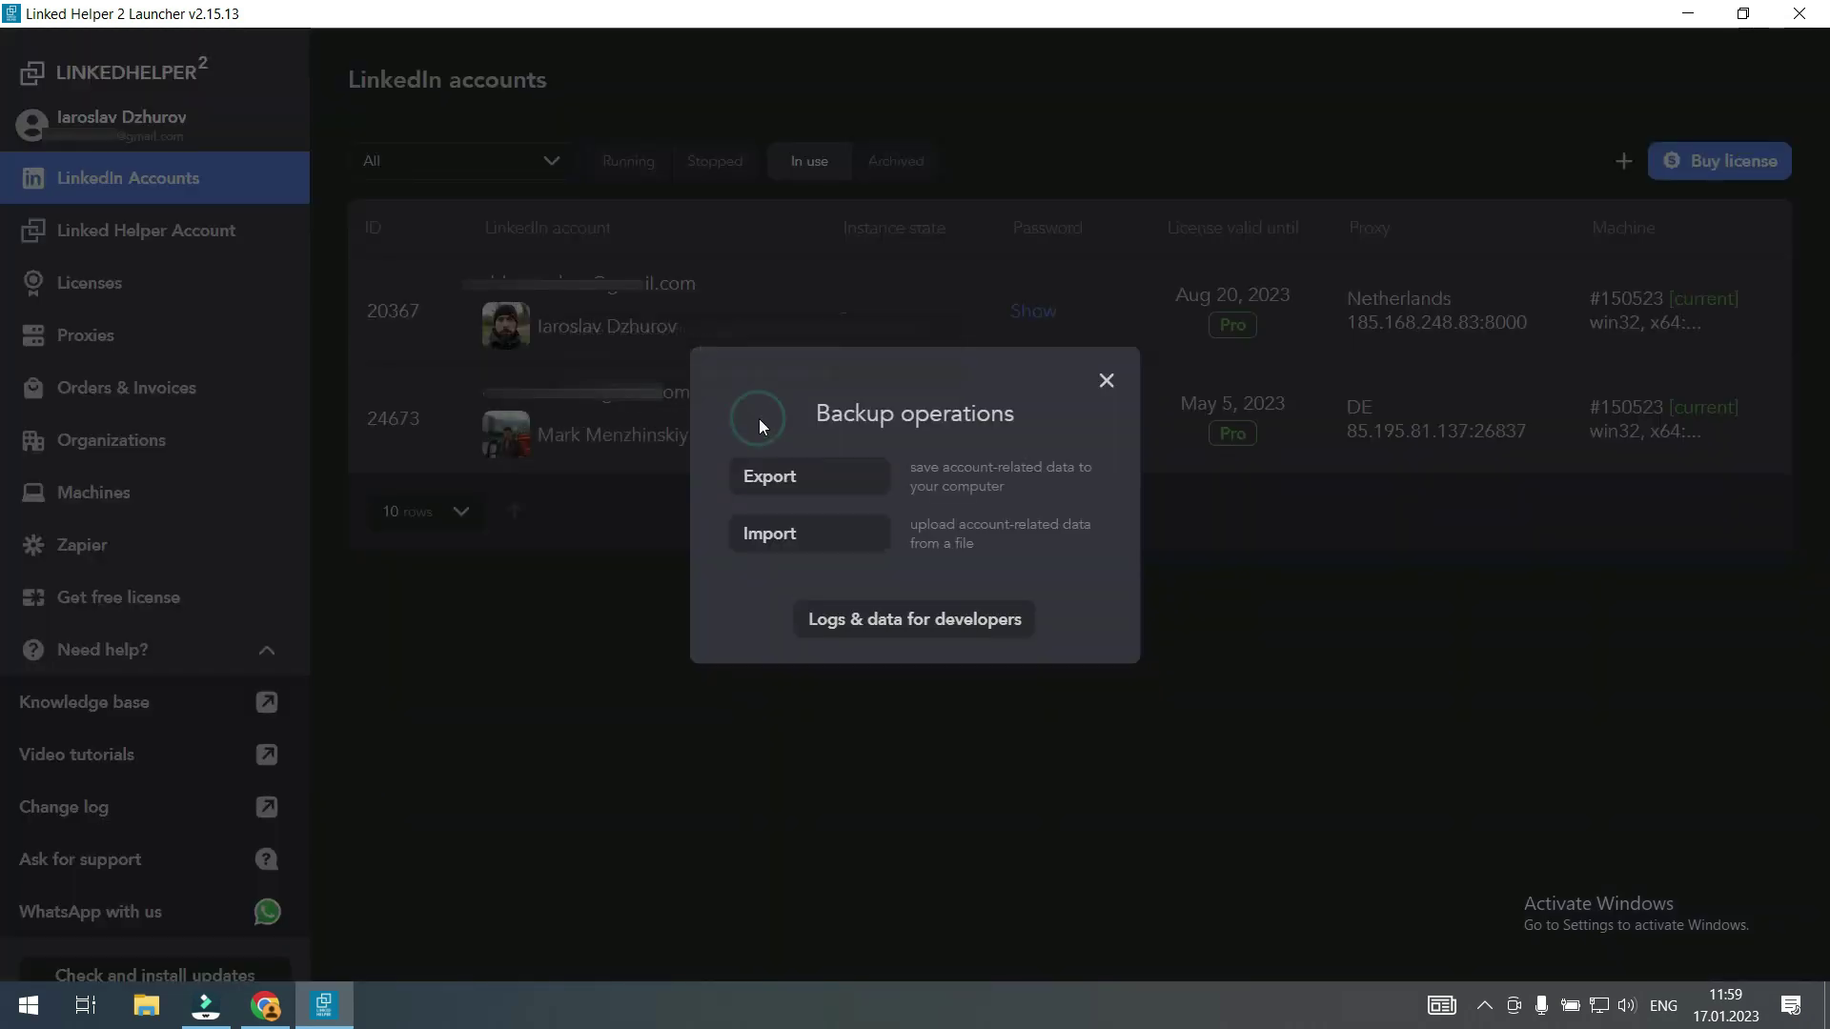
left_click(770, 538)
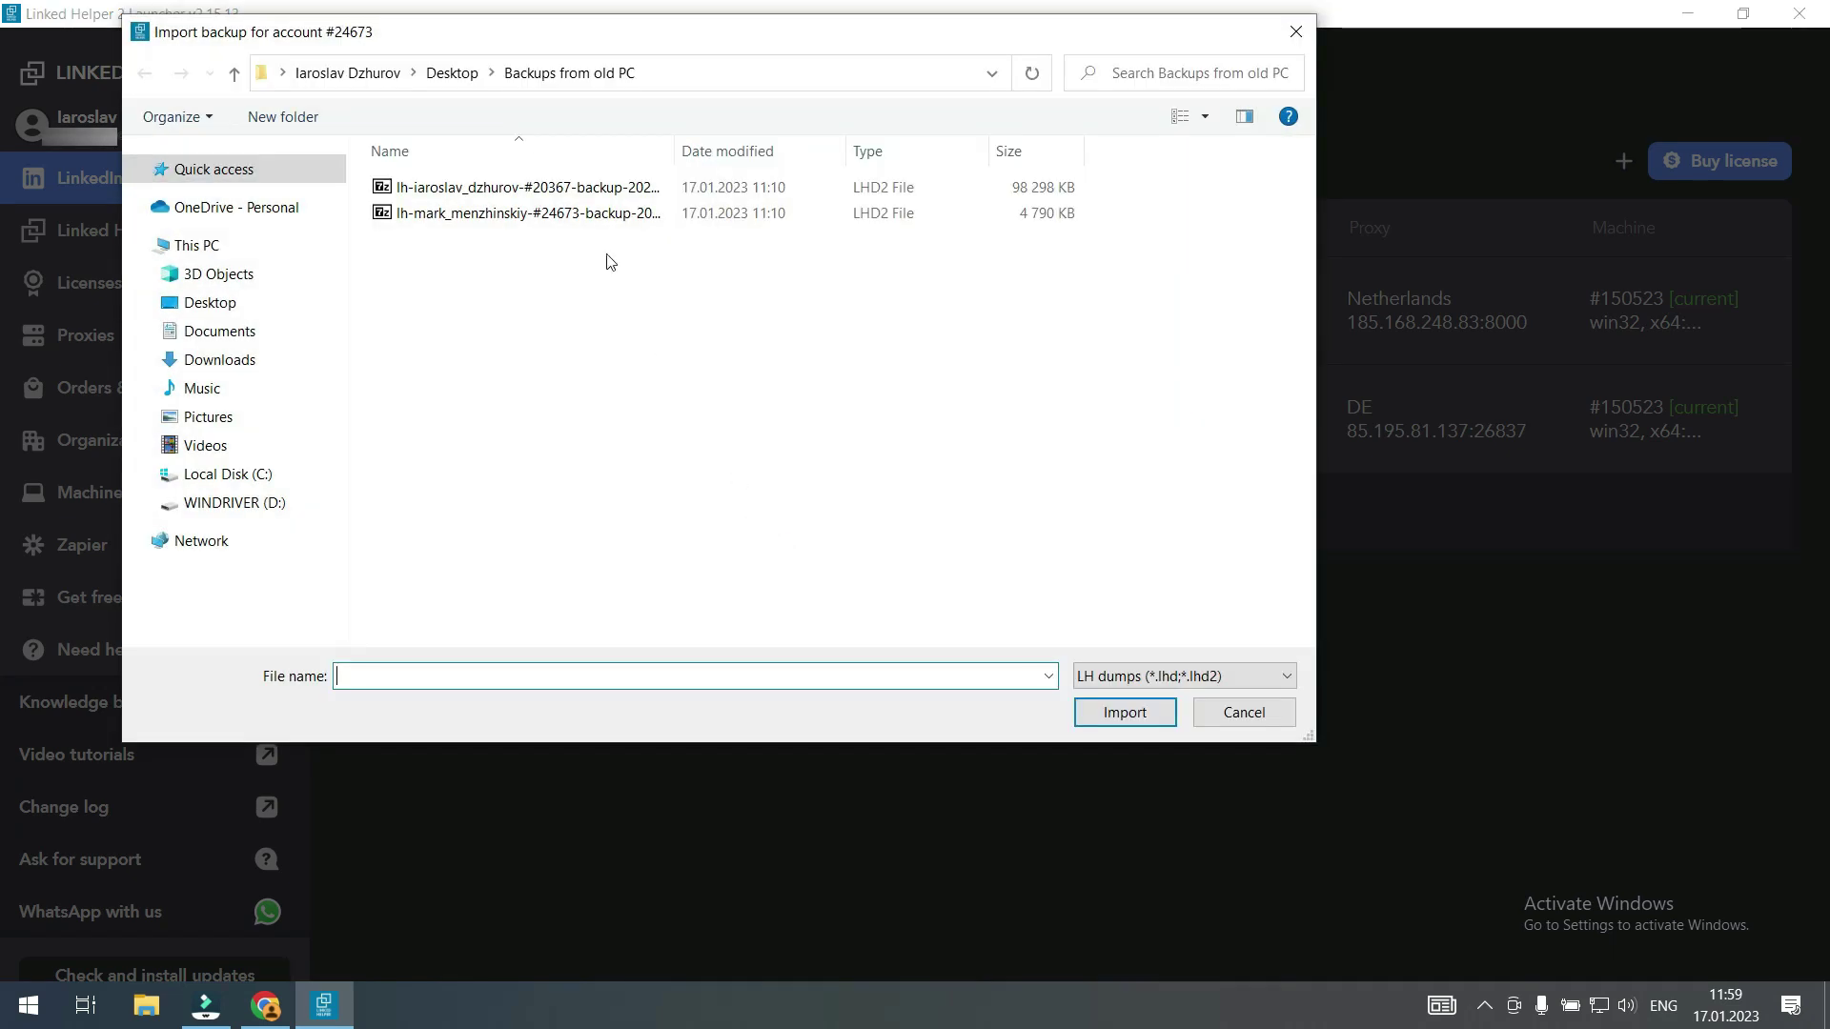
left_click(588, 216)
left_click(1136, 715)
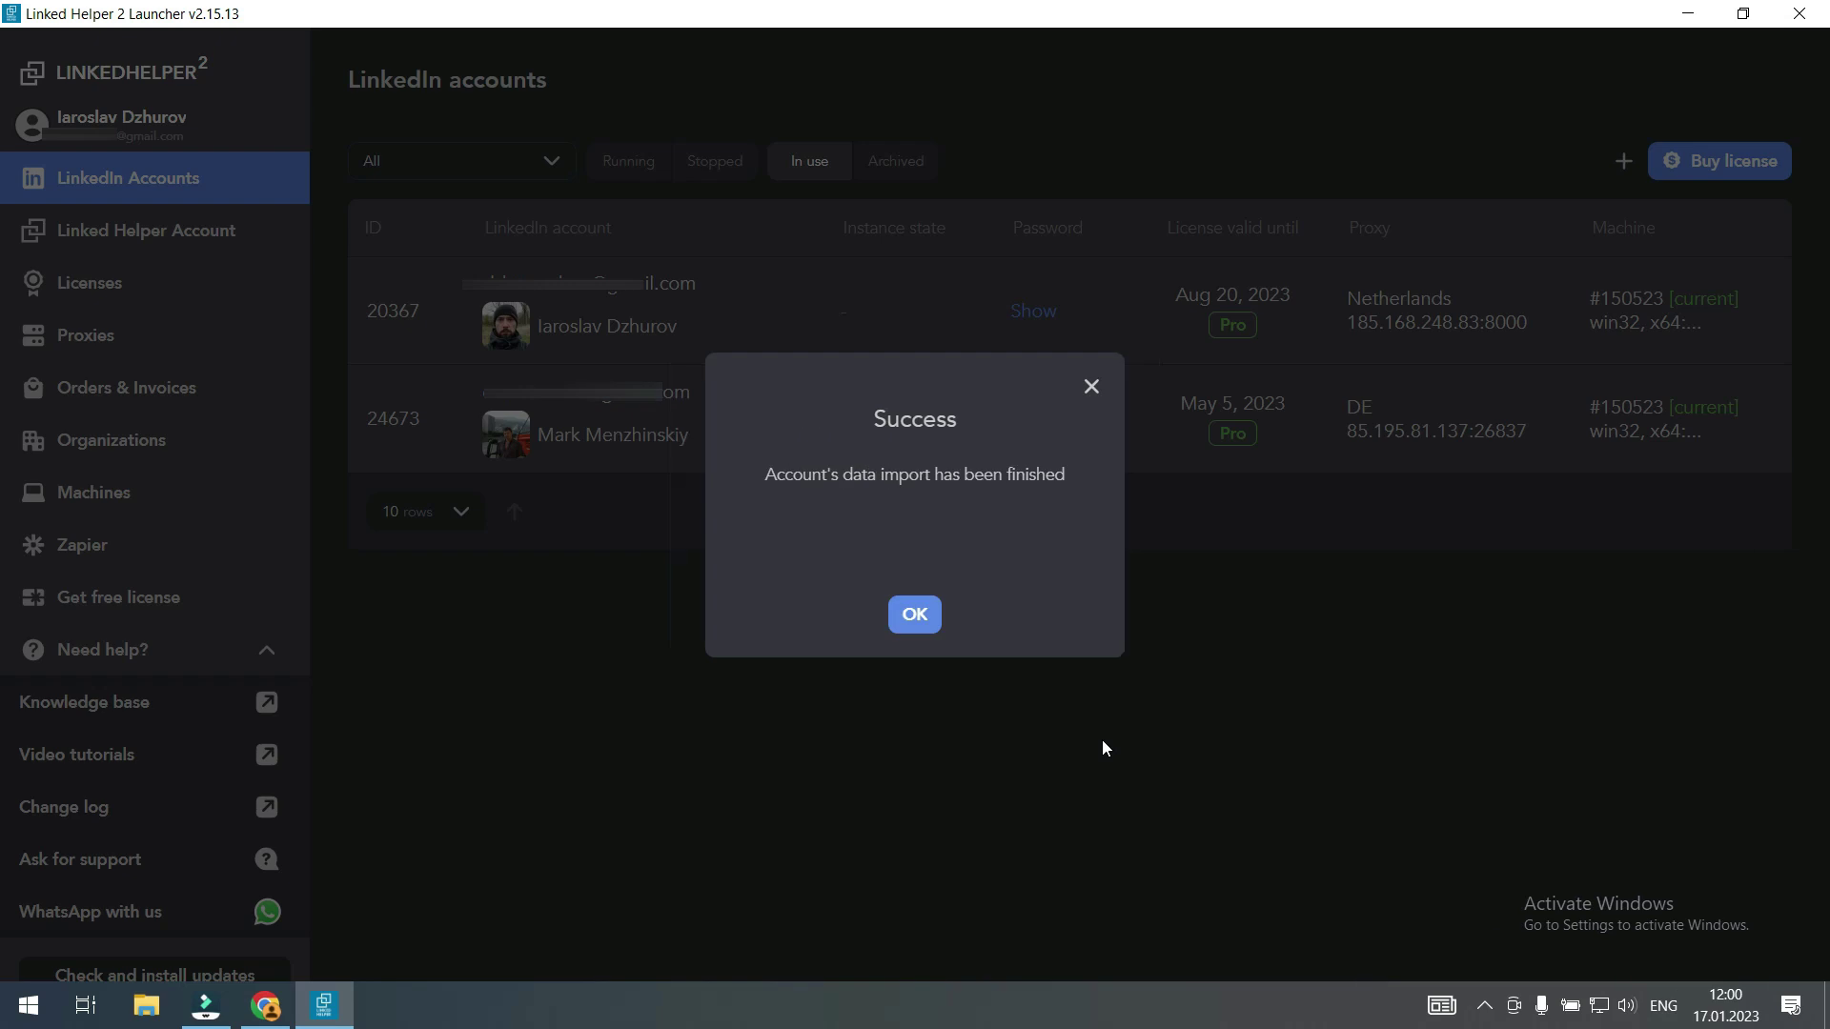
left_click(914, 621)
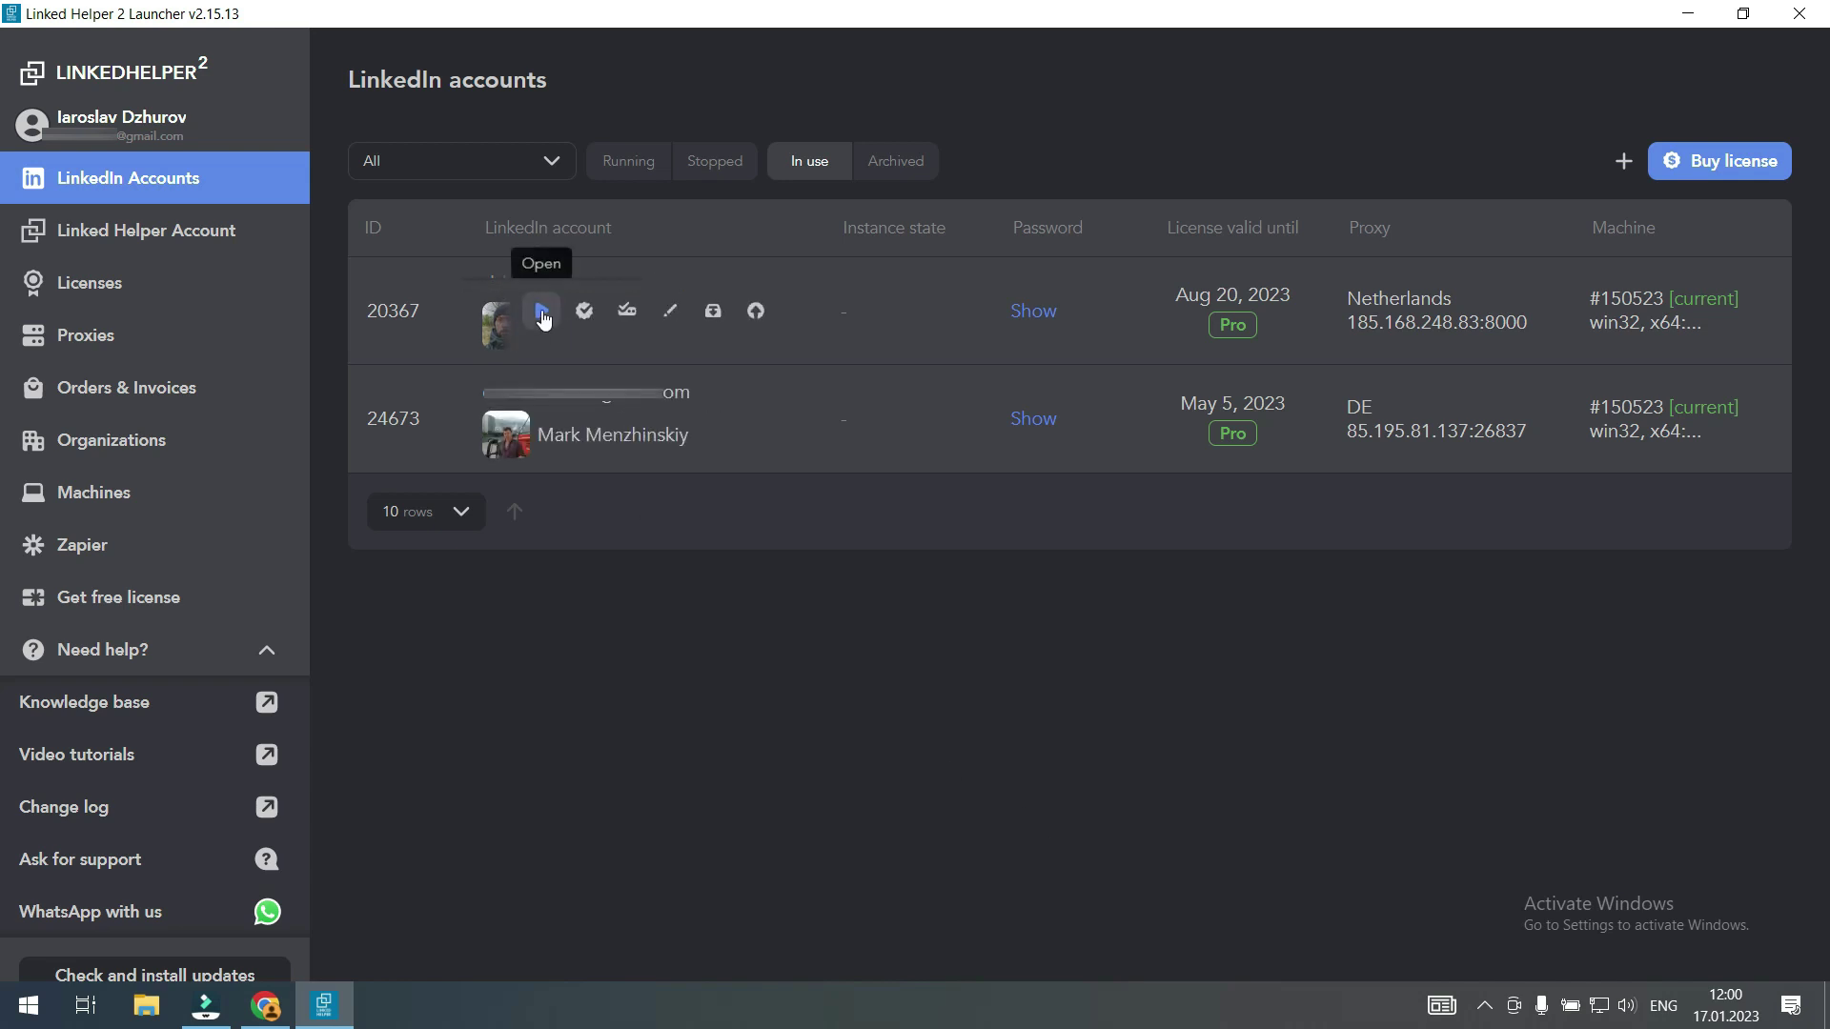
Step: Open the first account's instance and browse the campaign's Queue list to page 2
left_click(542, 314)
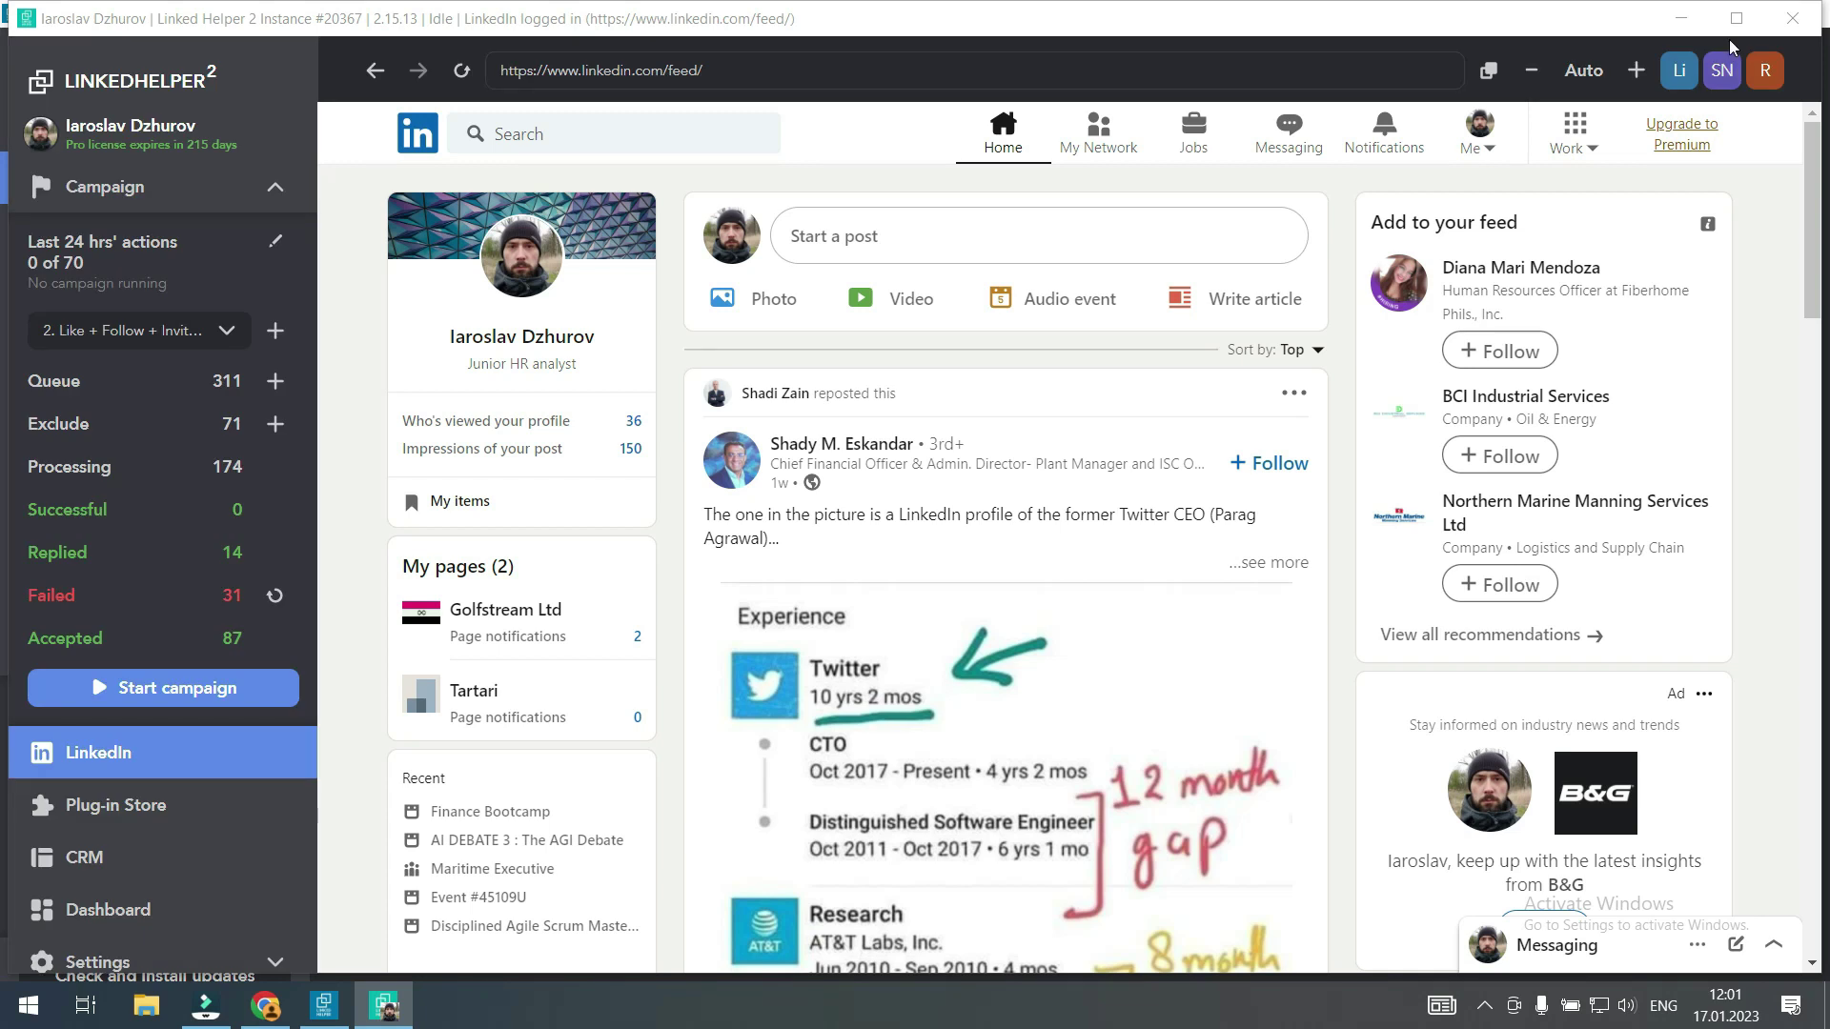
left_click(218, 324)
scroll(157, 457, "down", 5)
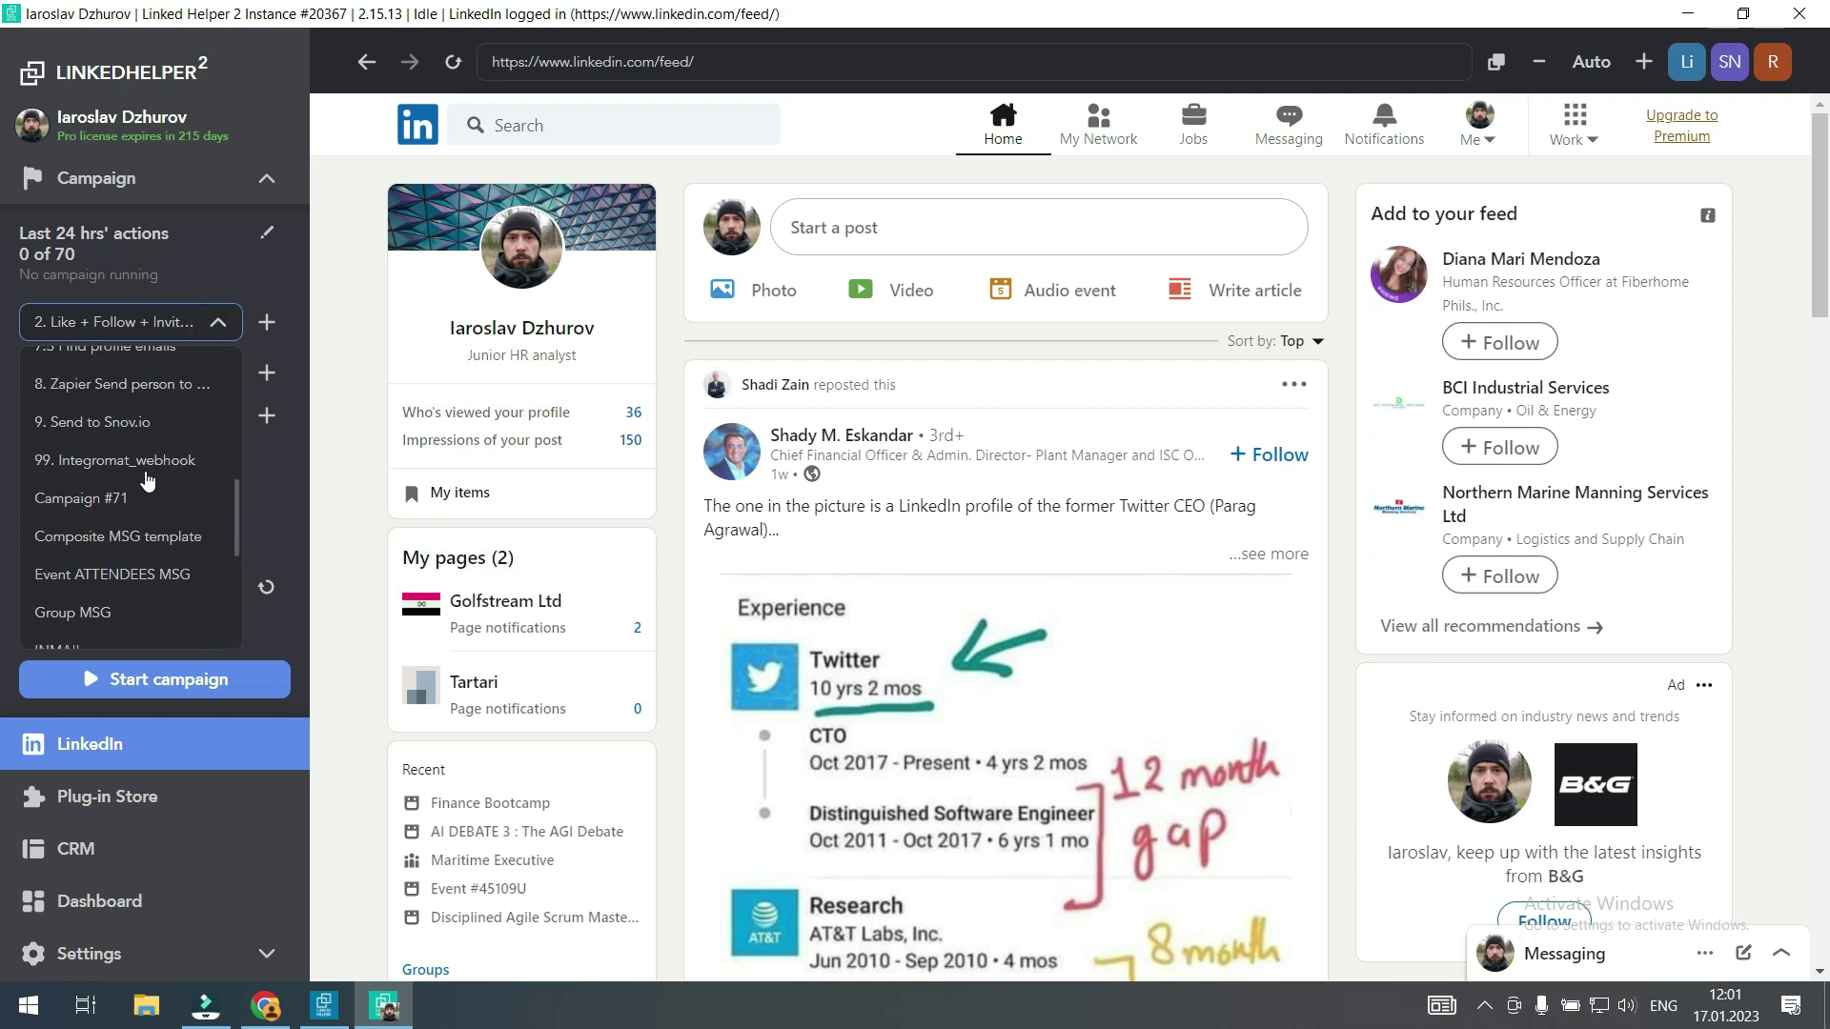
scroll(147, 477, "up", 5)
left_click(195, 190)
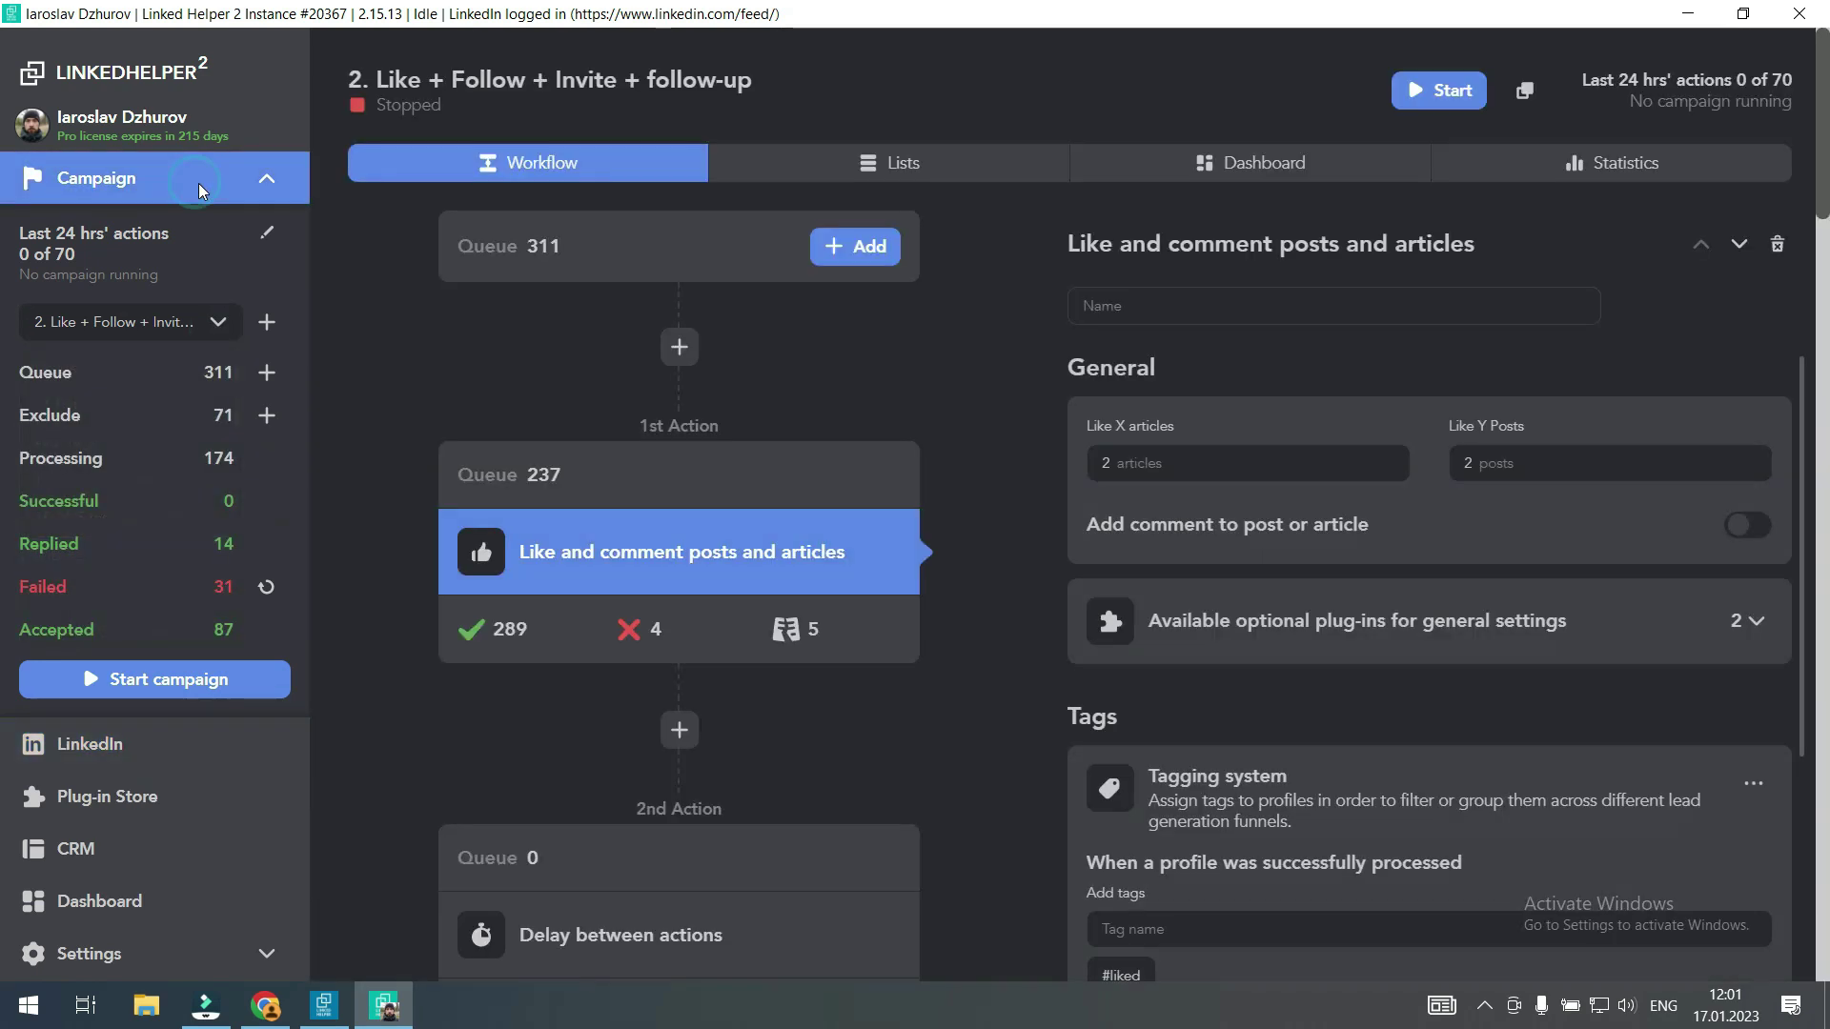
left_click(822, 164)
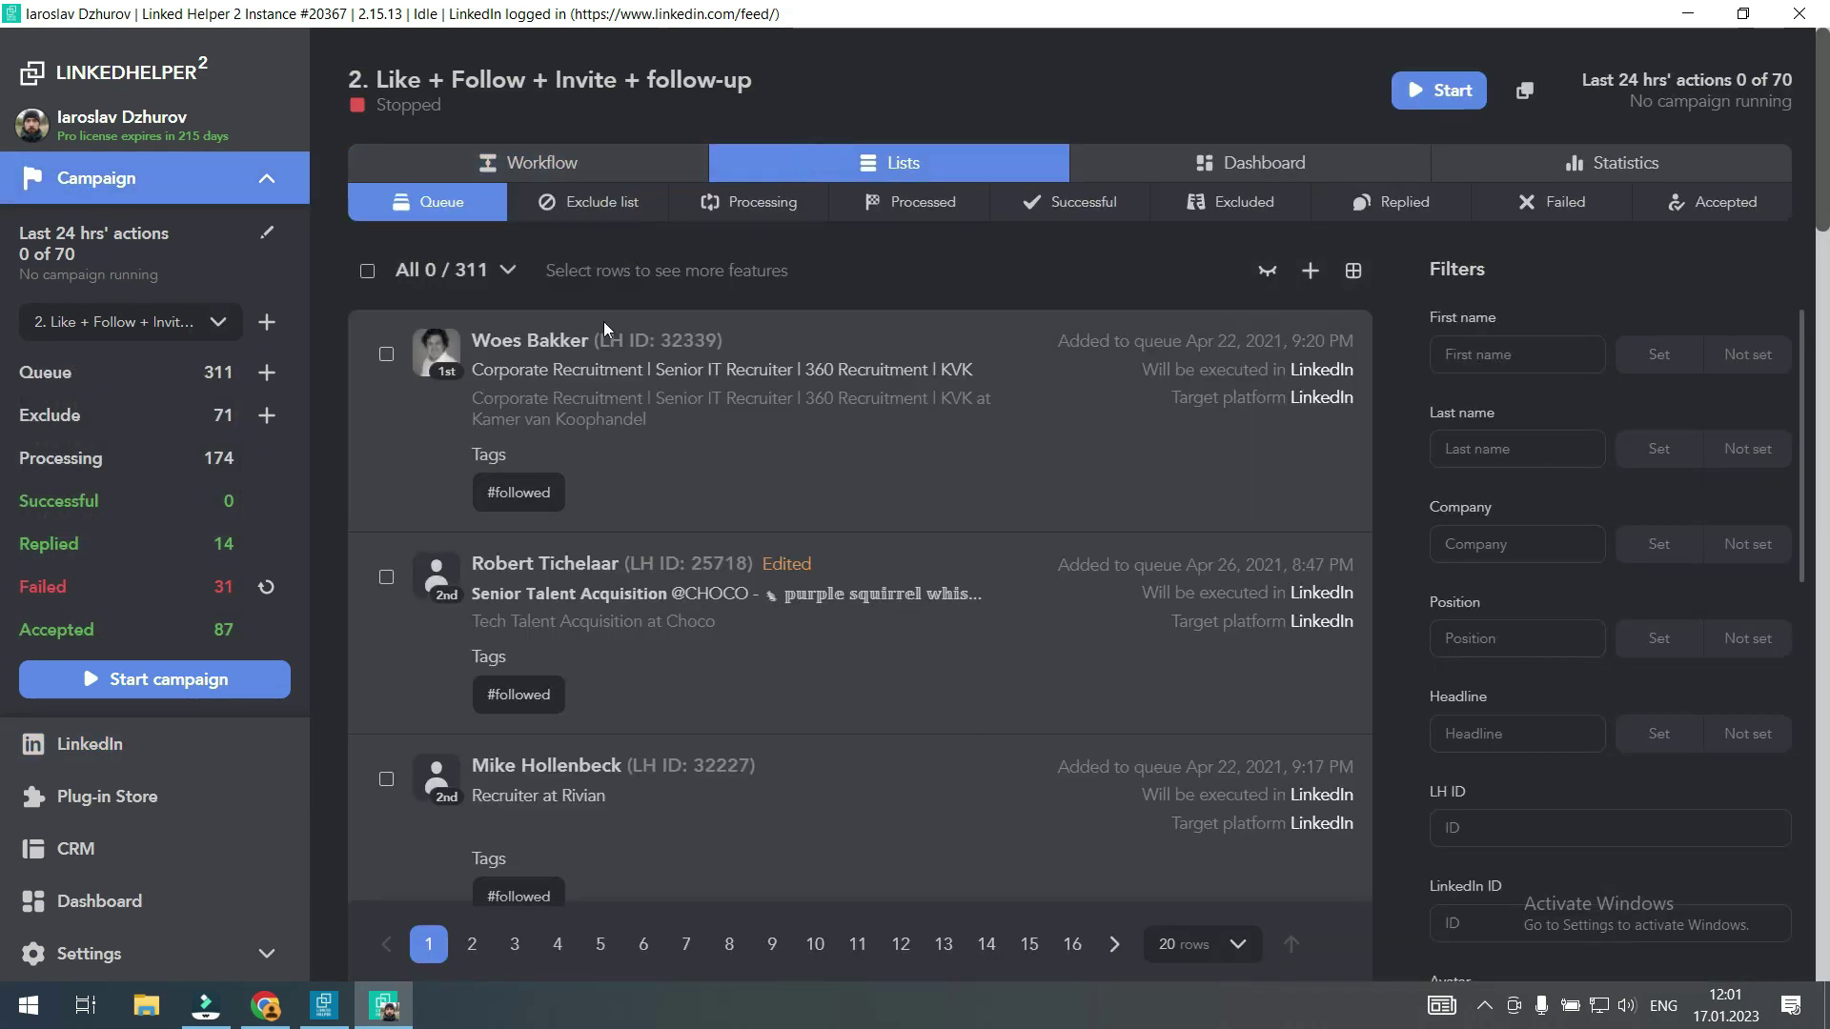
scroll(603, 322, "down", 5)
left_click(471, 942)
scroll(562, 571, "up", 5)
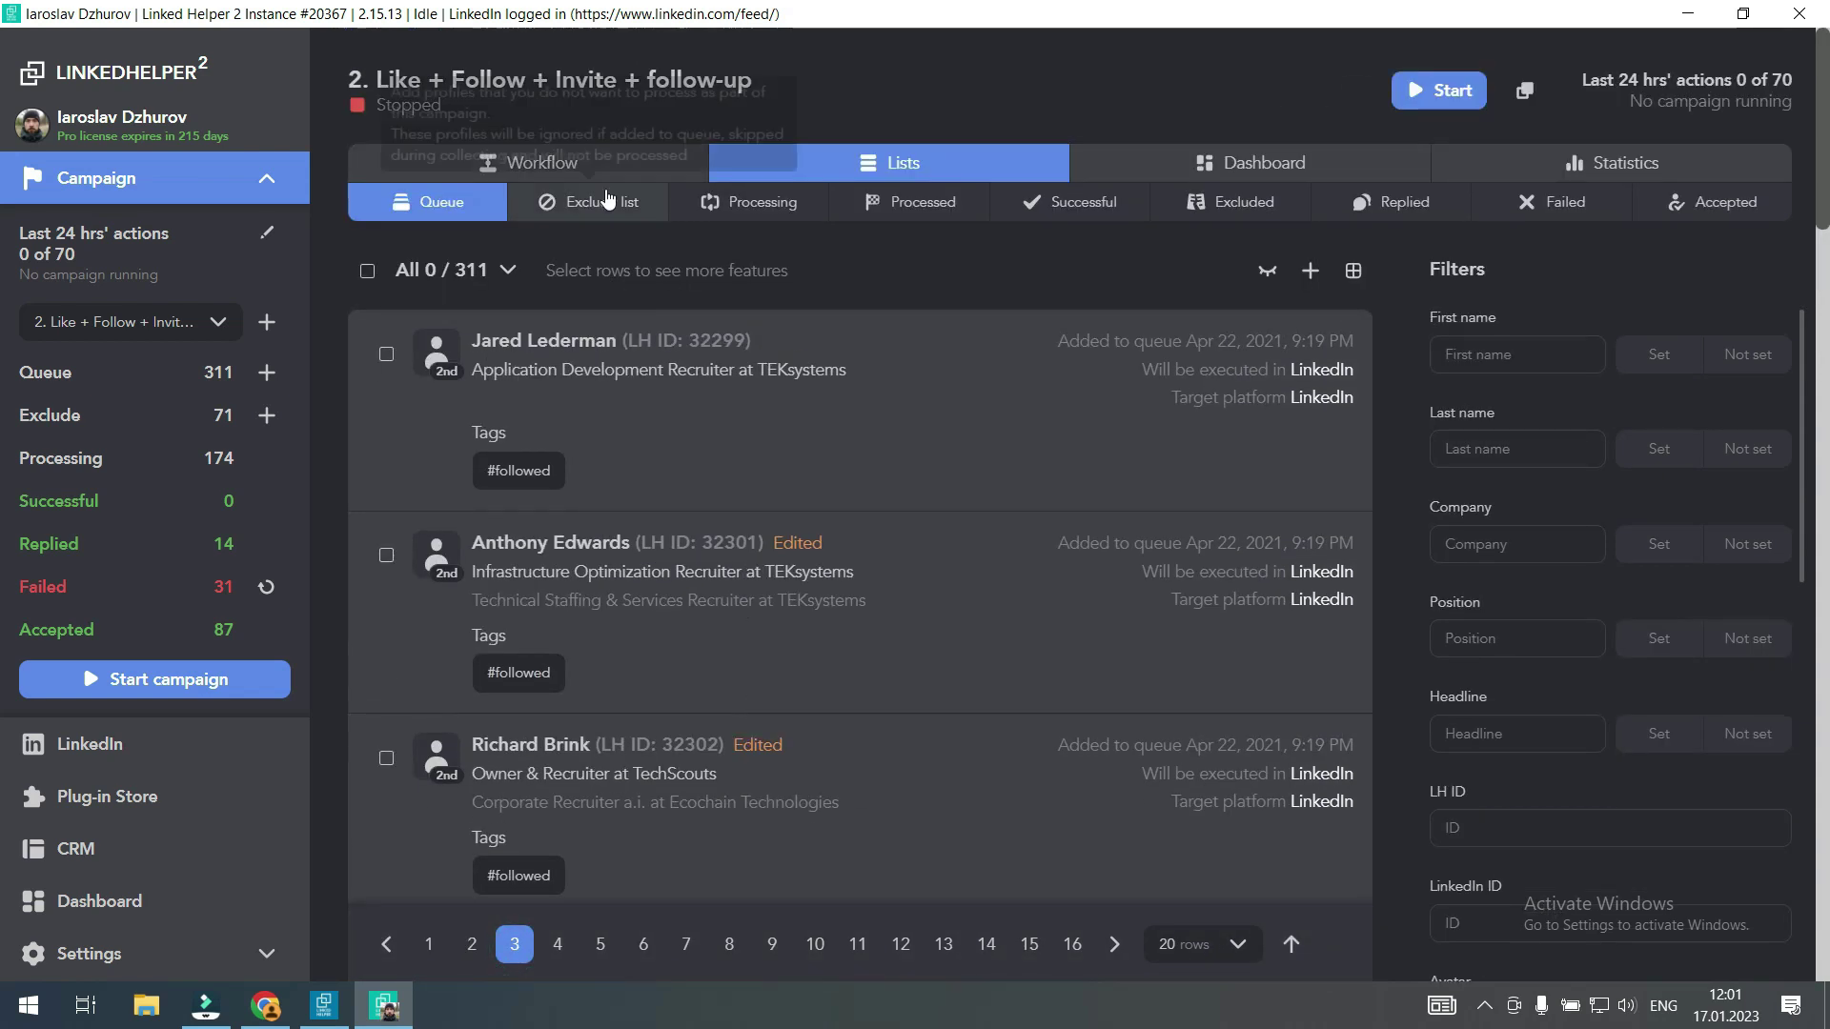
Step: Review the campaign workflow, including the Invite 2nd and 3rd level contacts action settings
left_click(610, 162)
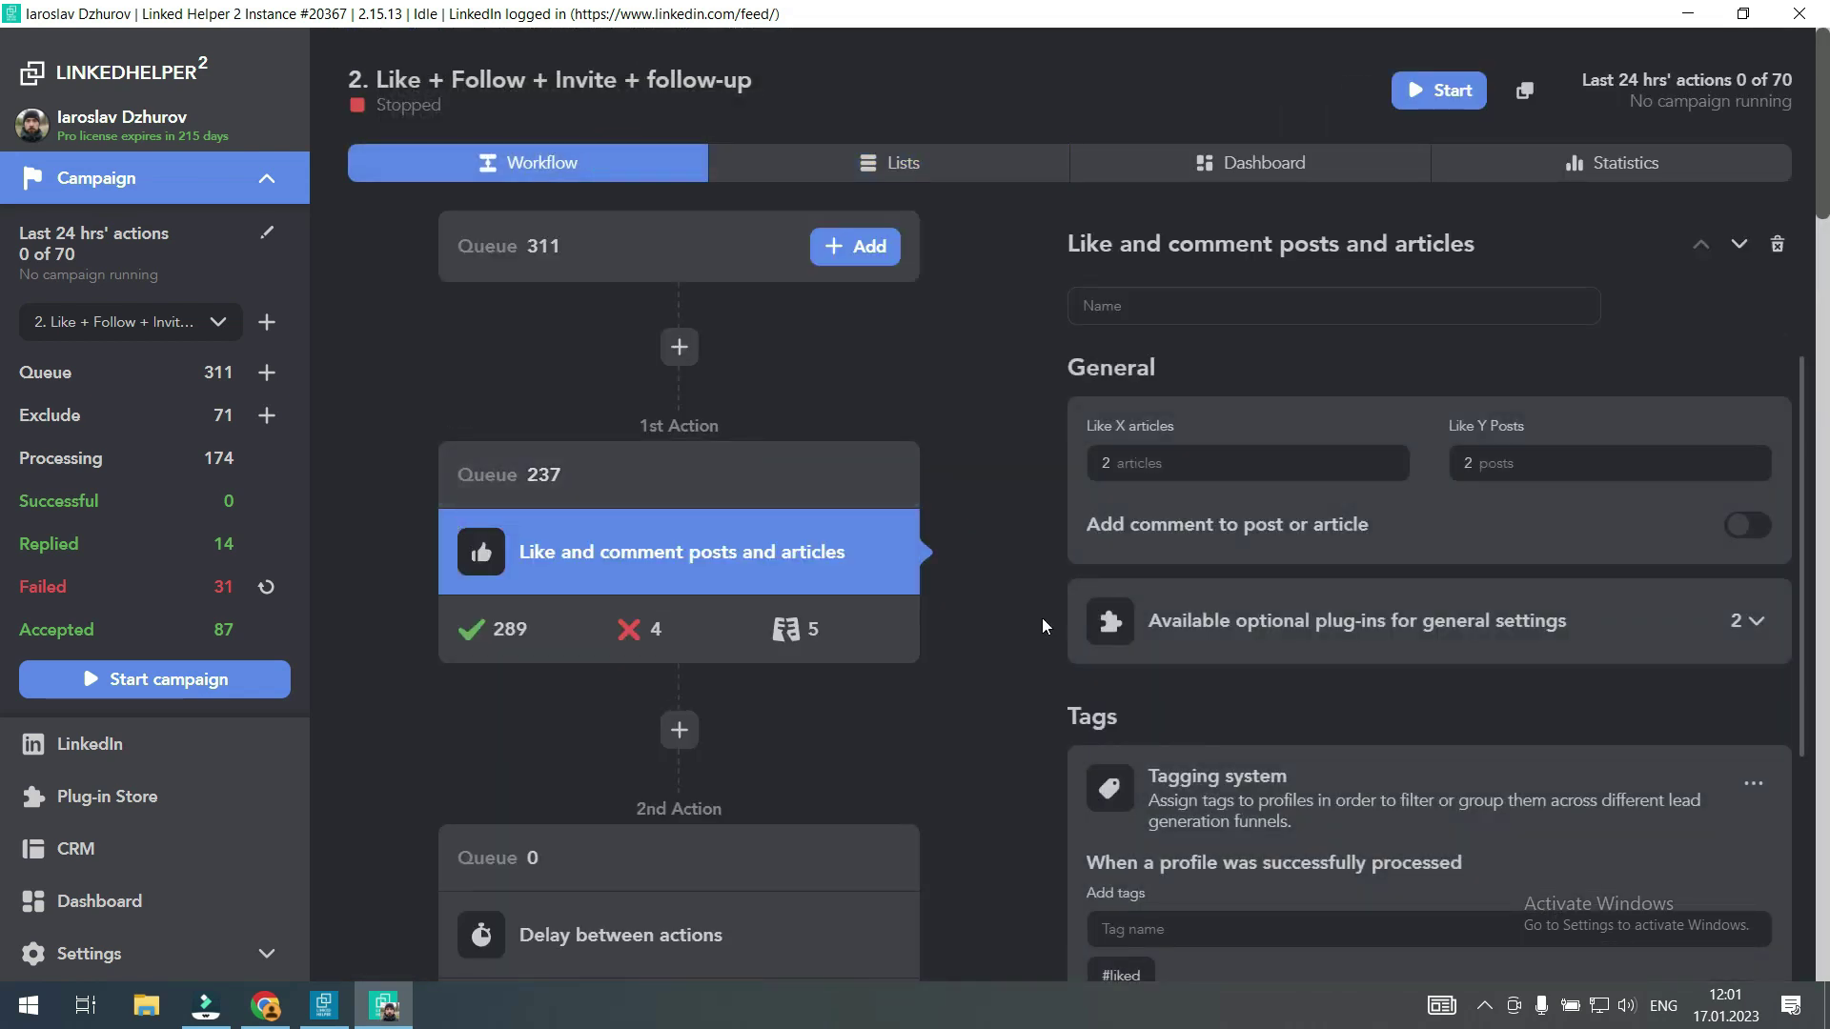
scroll(1039, 619, "down", 5)
scroll(1014, 616, "down", 20)
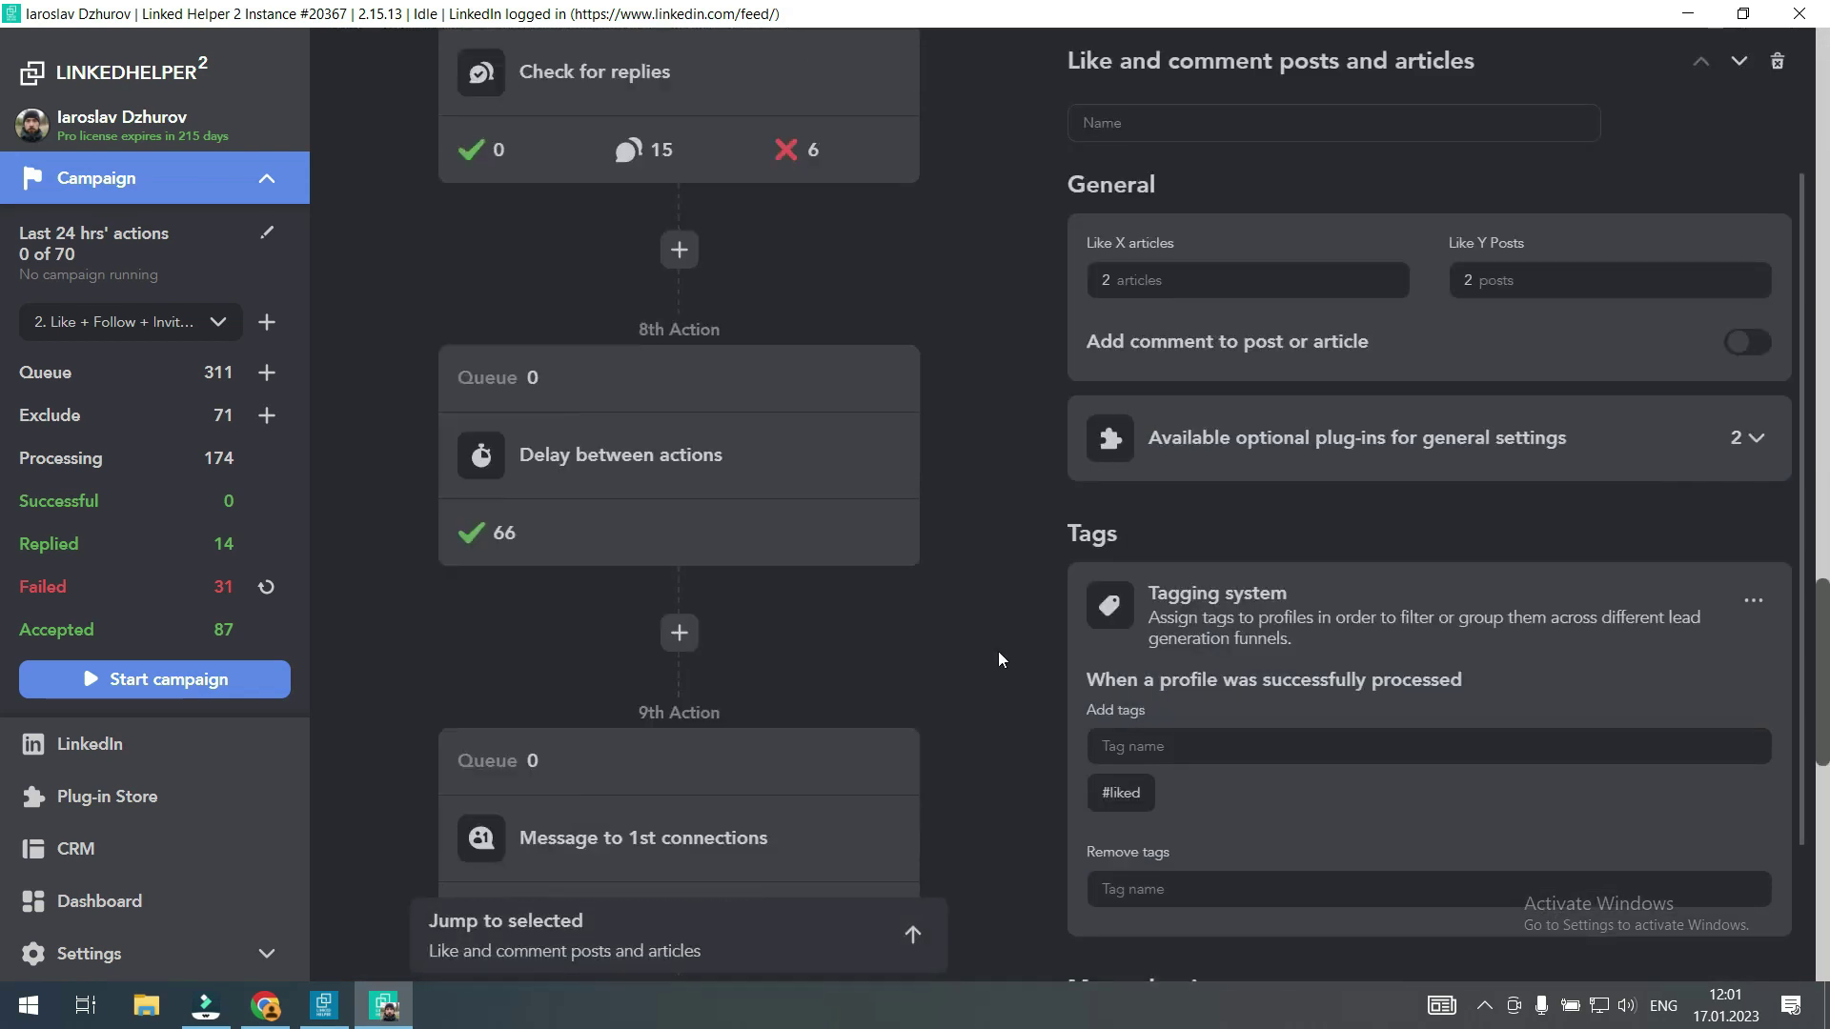
scroll(981, 677, "up", 15)
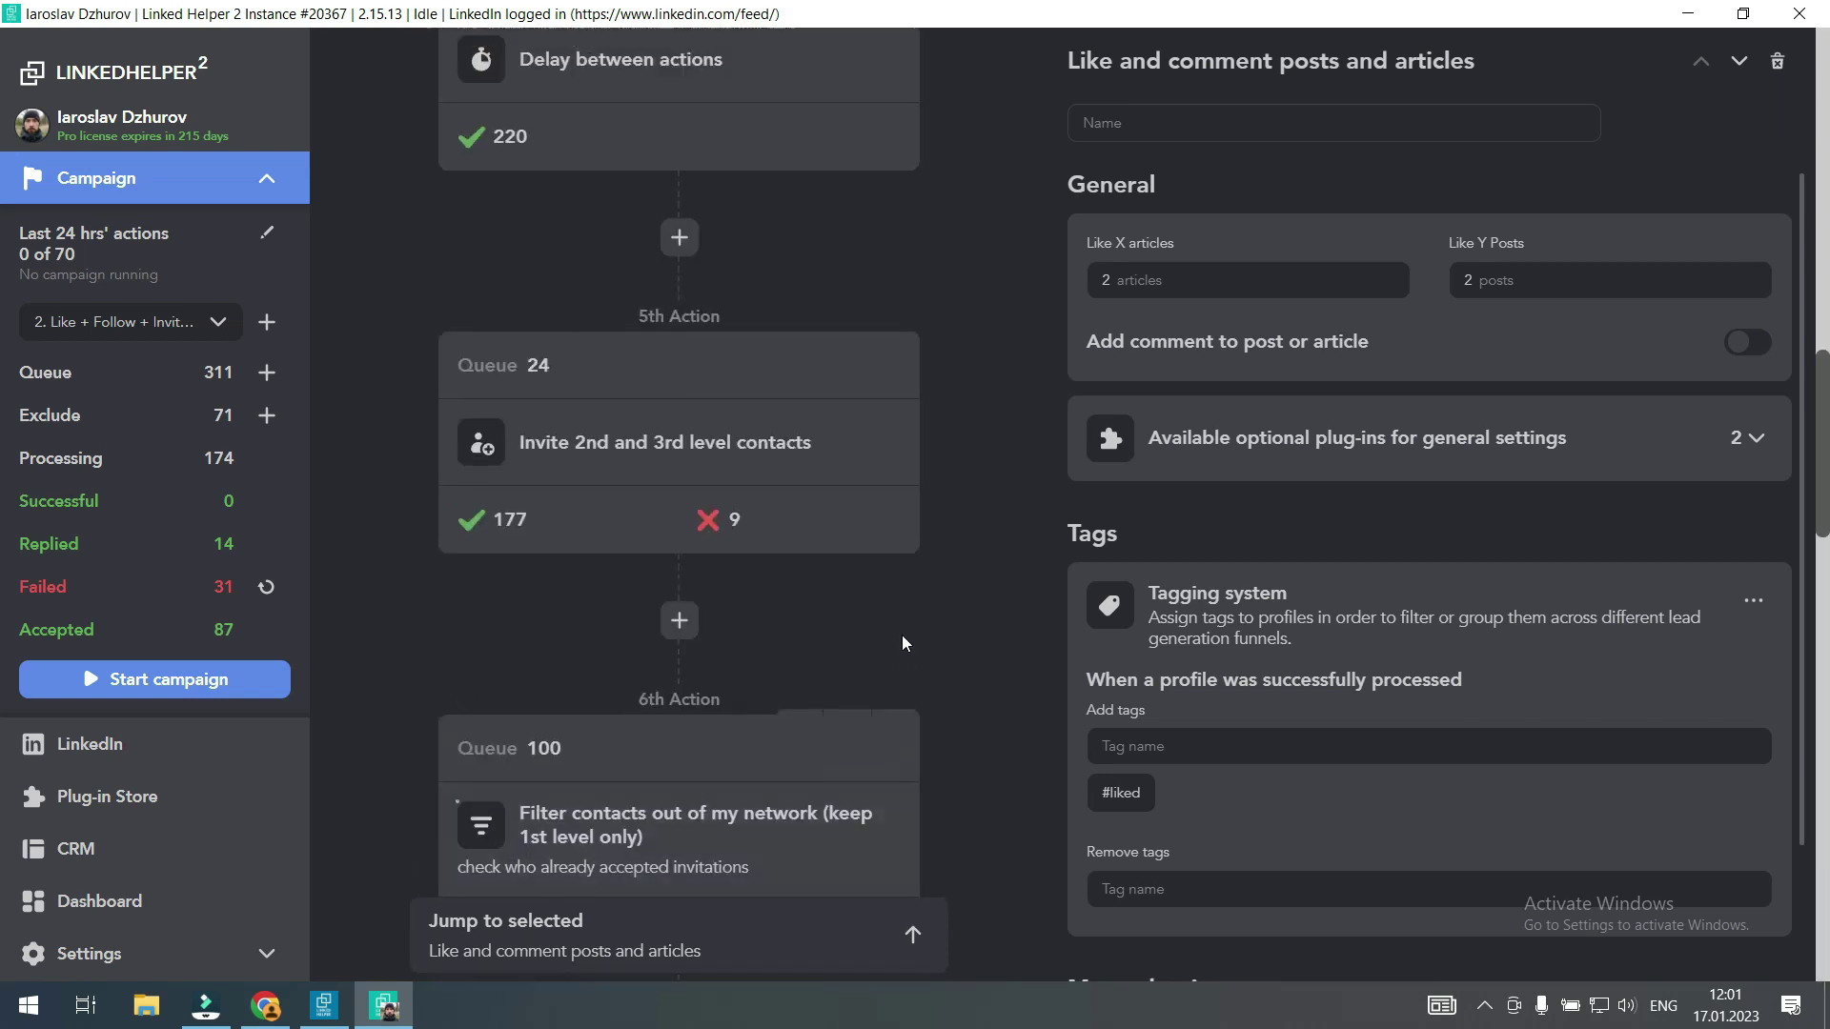
left_click(896, 533)
scroll(1329, 648, "down", 4)
scroll(915, 515, "up", 20)
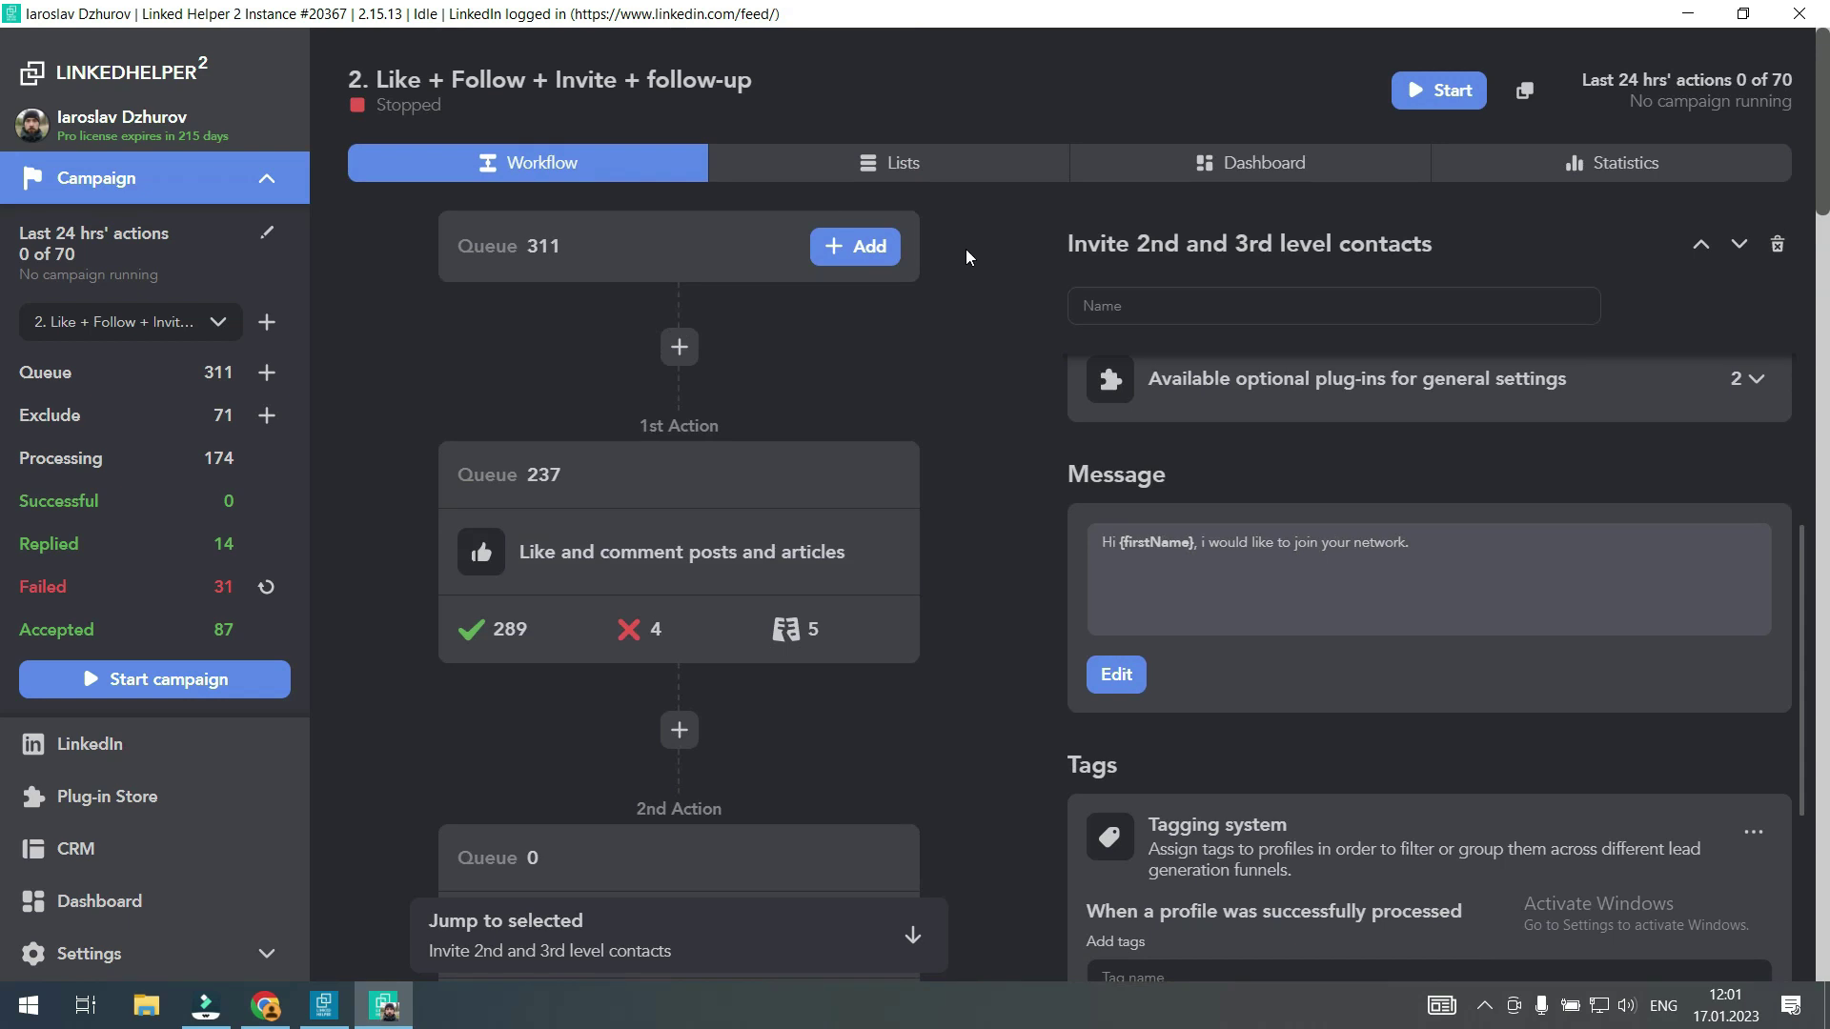
scroll(420, 677, "down", 3)
Step: Open the CRM, page through pages 2 and 3, then return to page 1
left_click(265, 845)
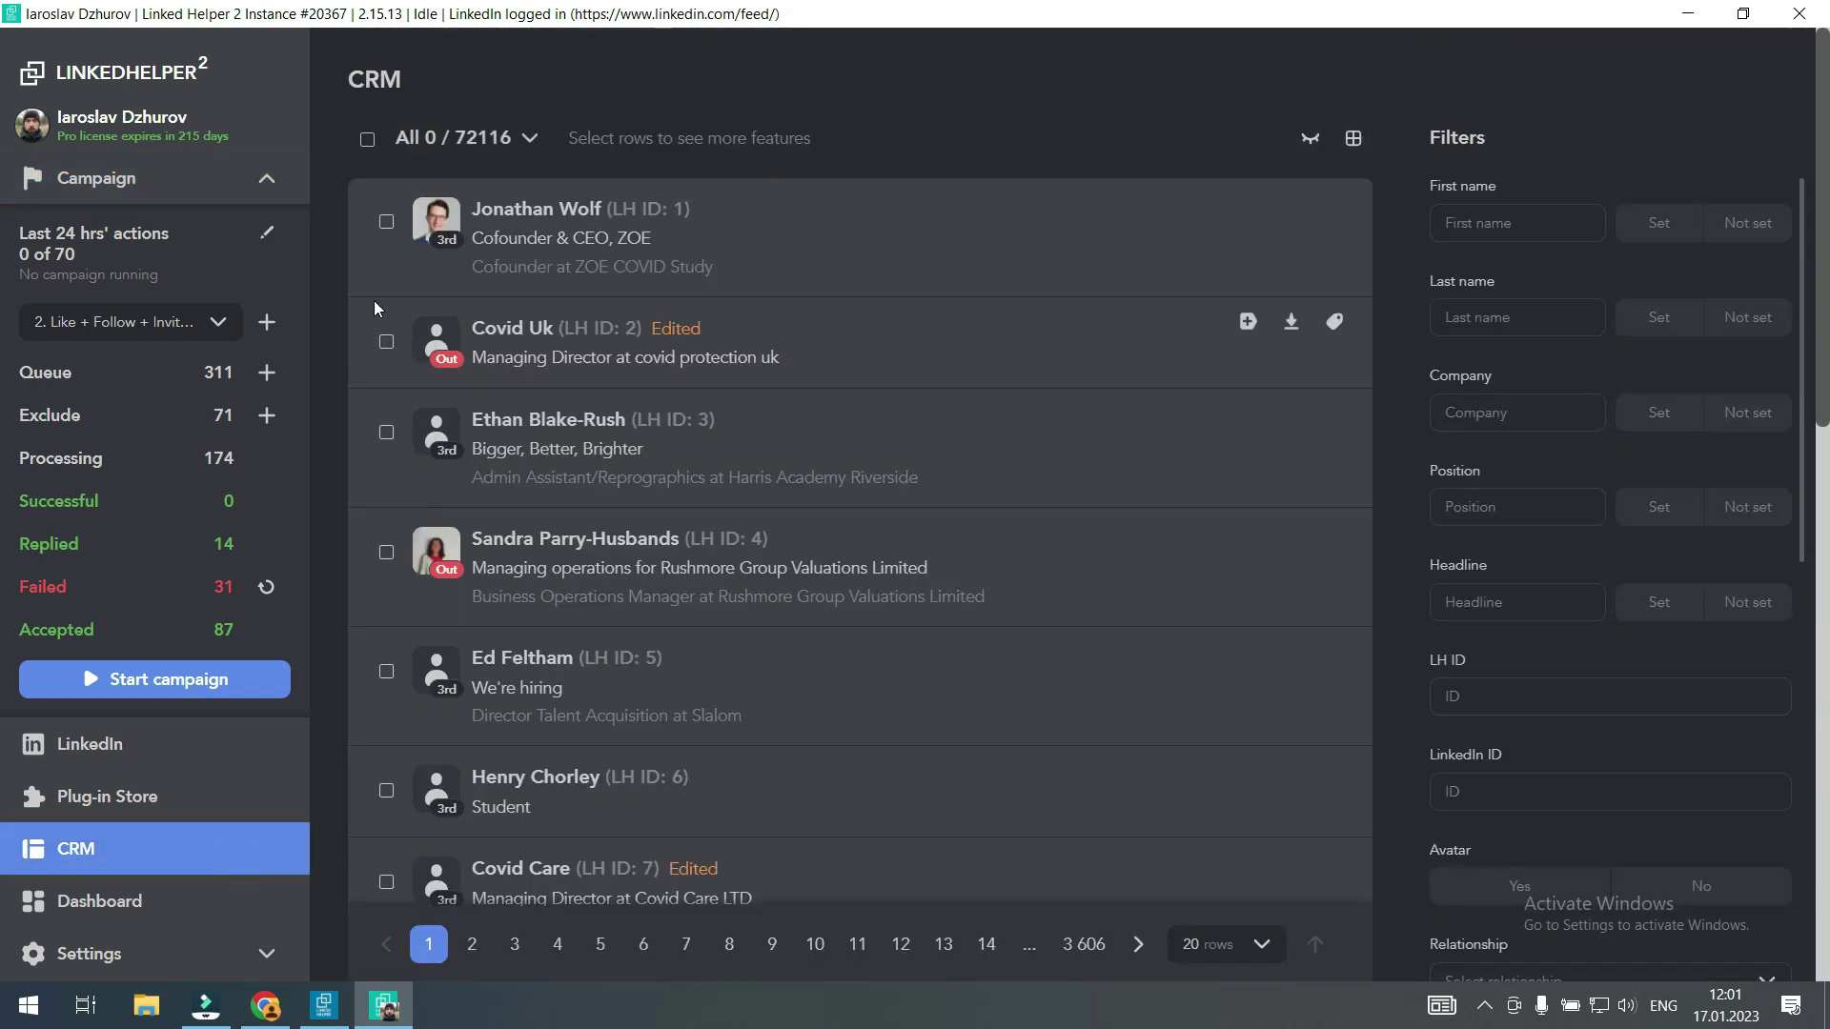
left_click(472, 943)
left_click(514, 943)
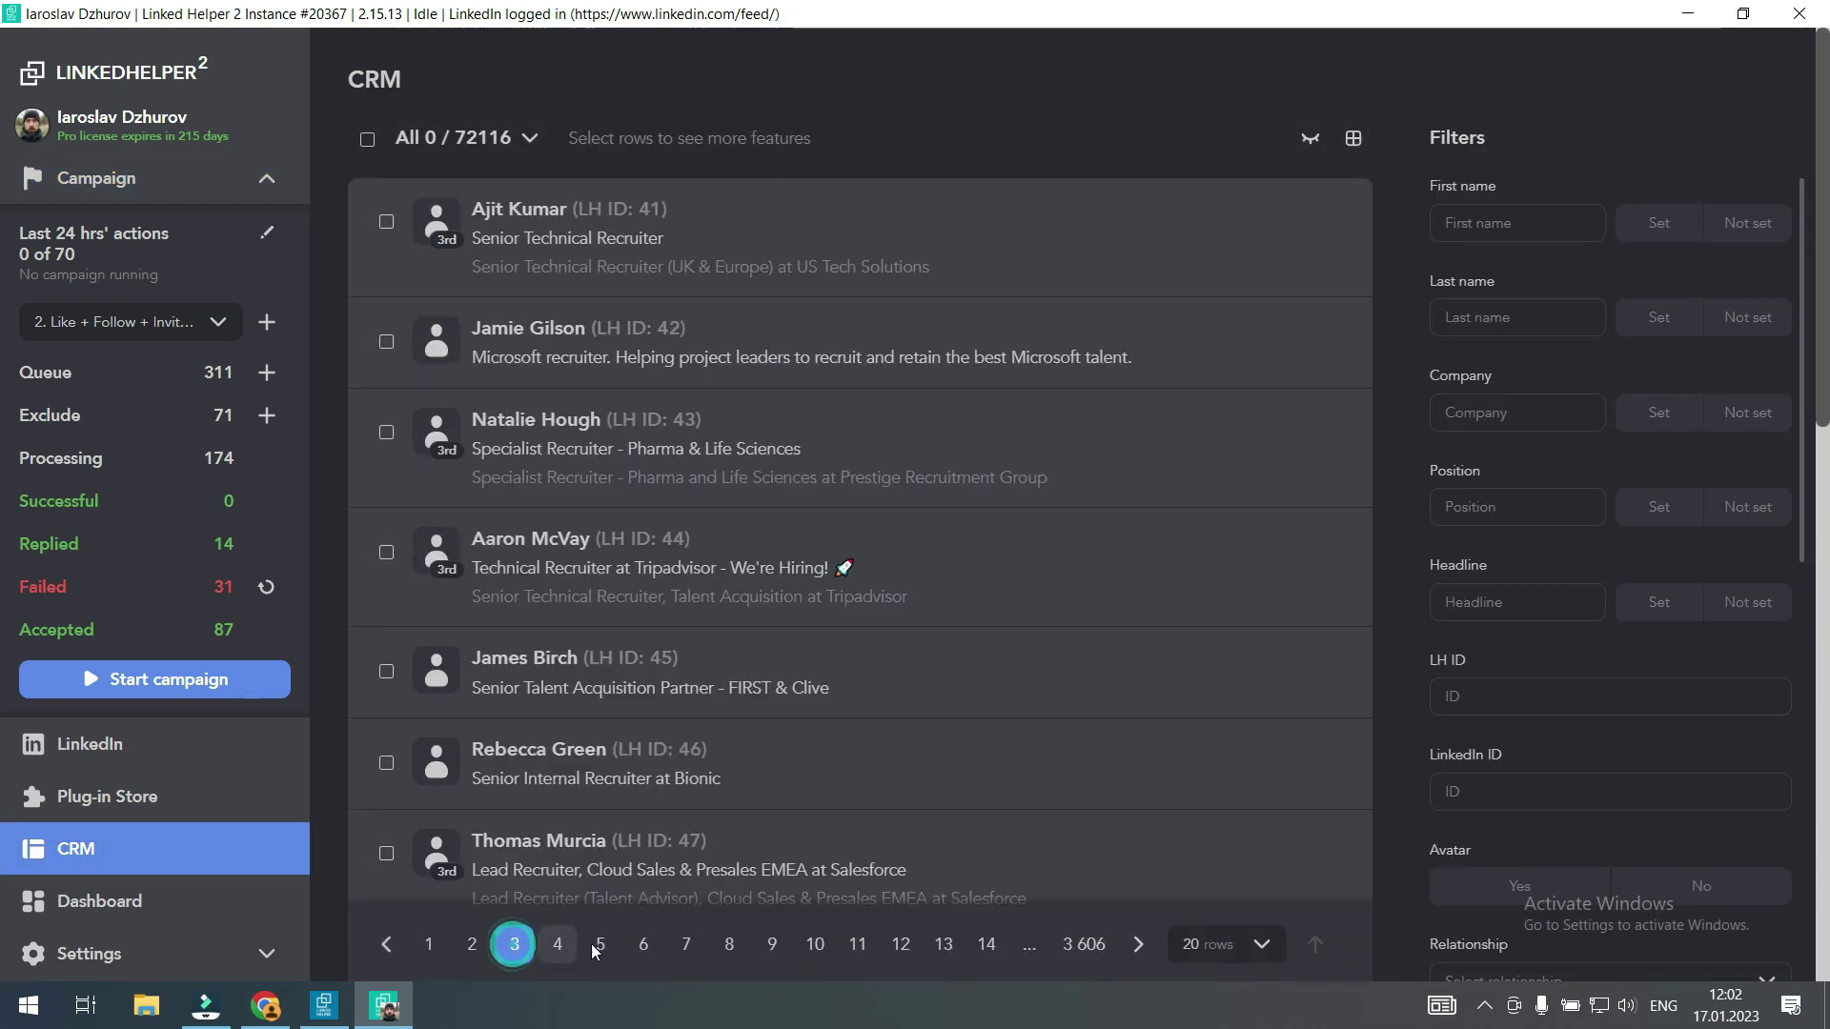
left_click(429, 944)
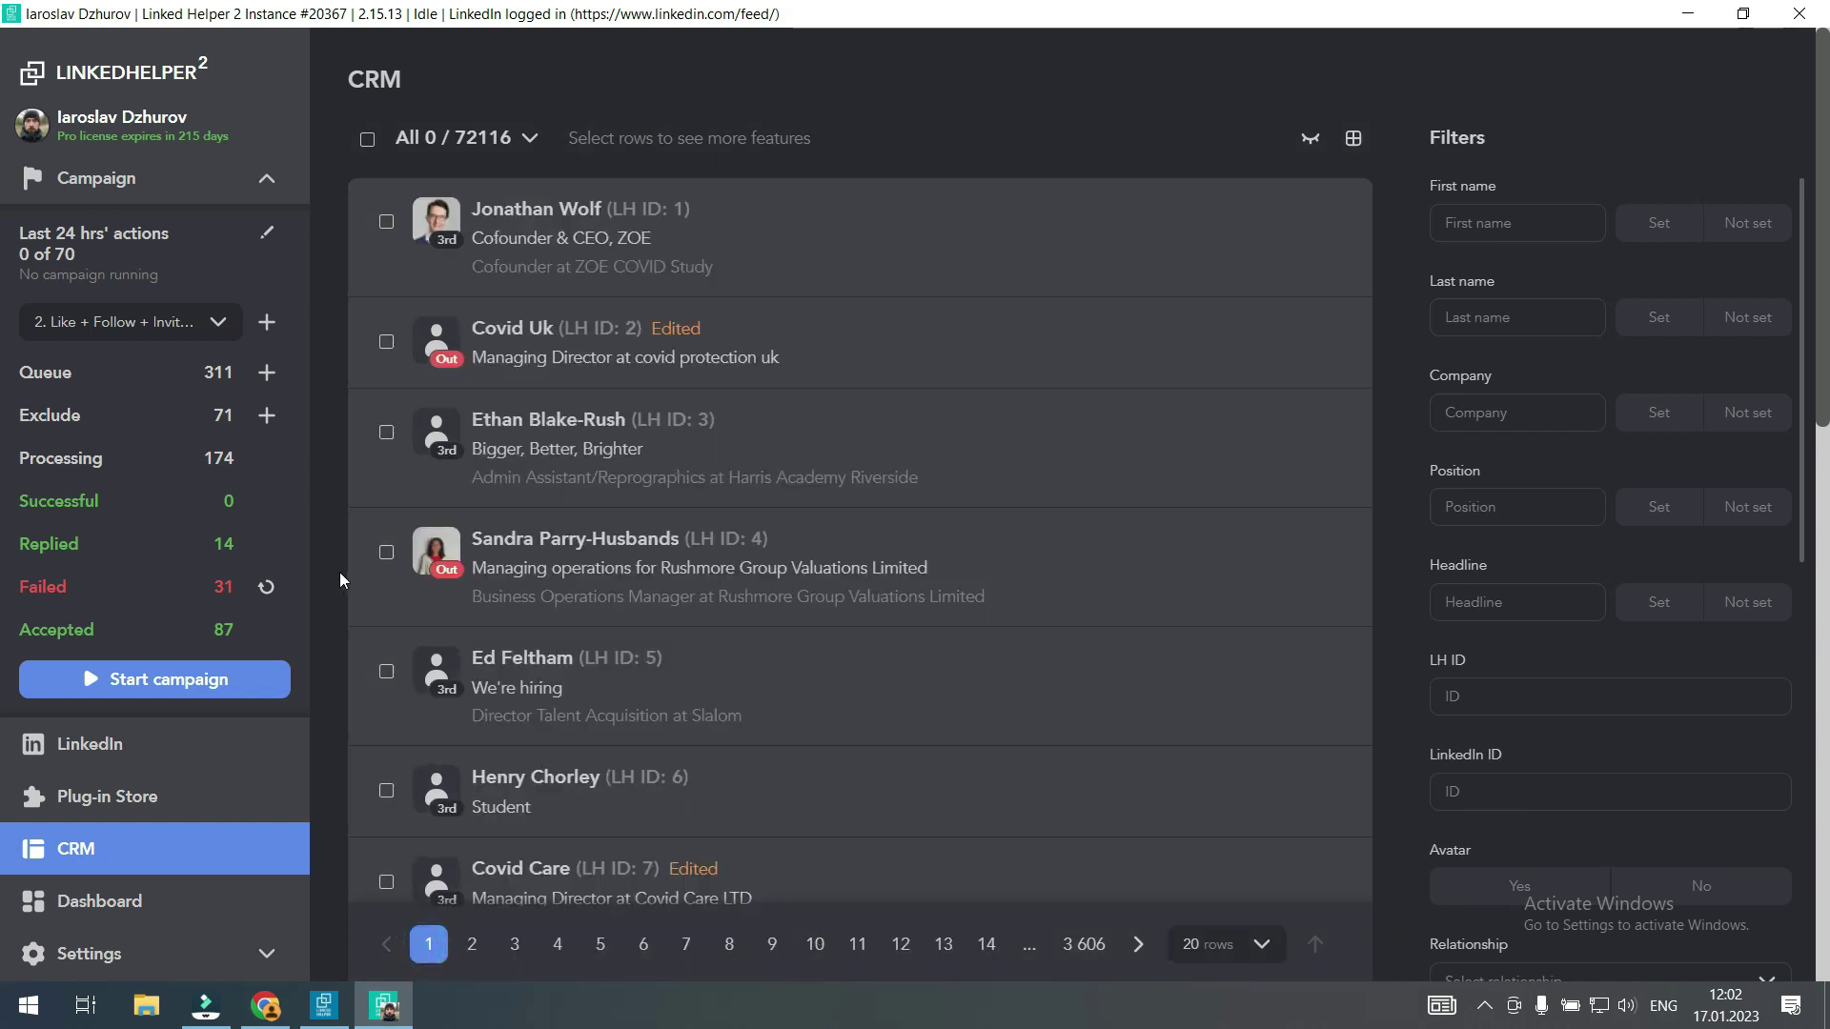